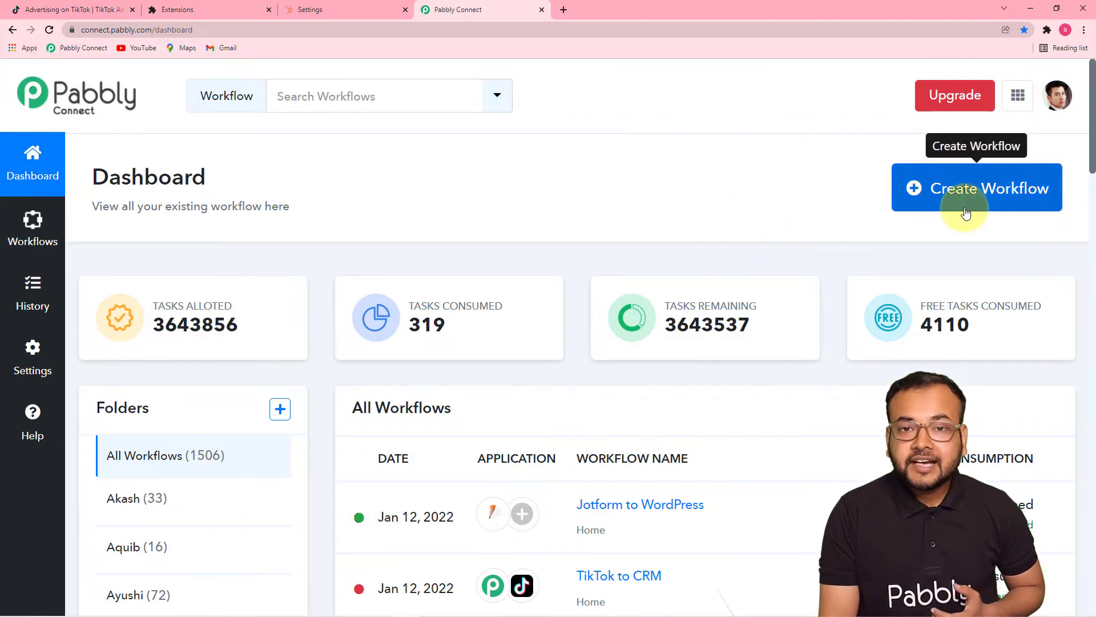
Step: Create a new workflow named "Send TikTok Leads to CRM Automatically"
click(965, 207)
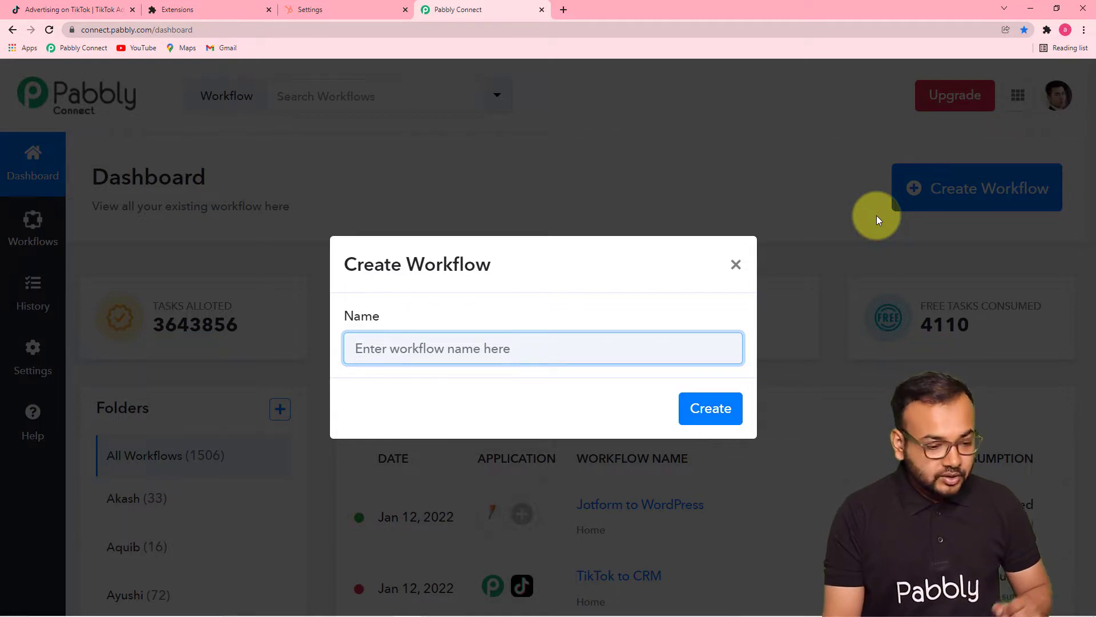
text(Send TikTok Leads to CRM Automatically)
click(594, 404)
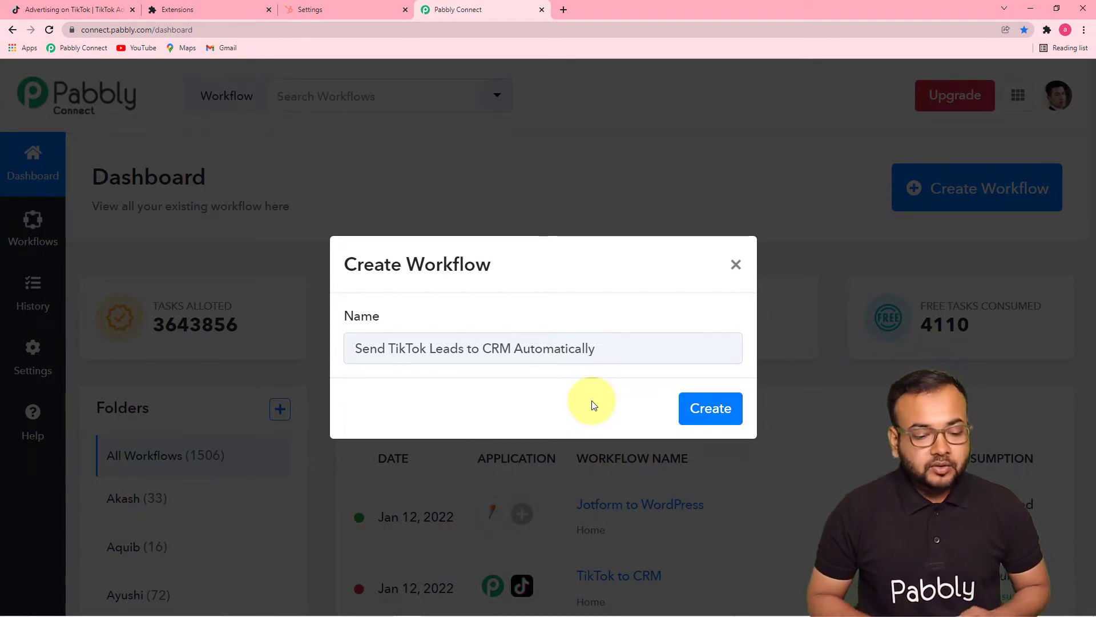
click(712, 411)
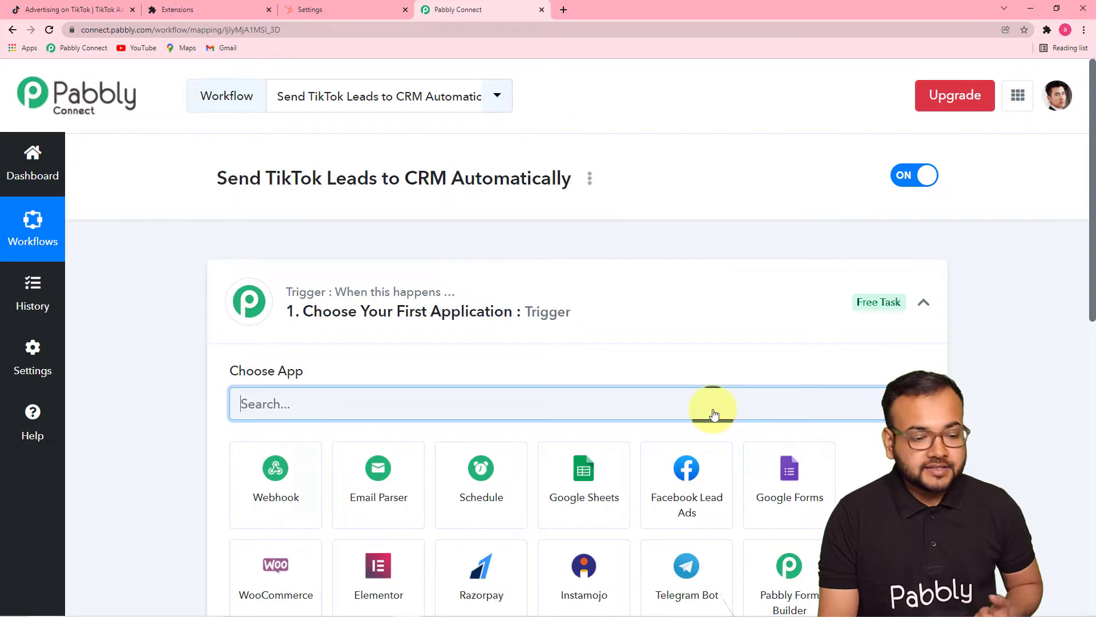
click(924, 302)
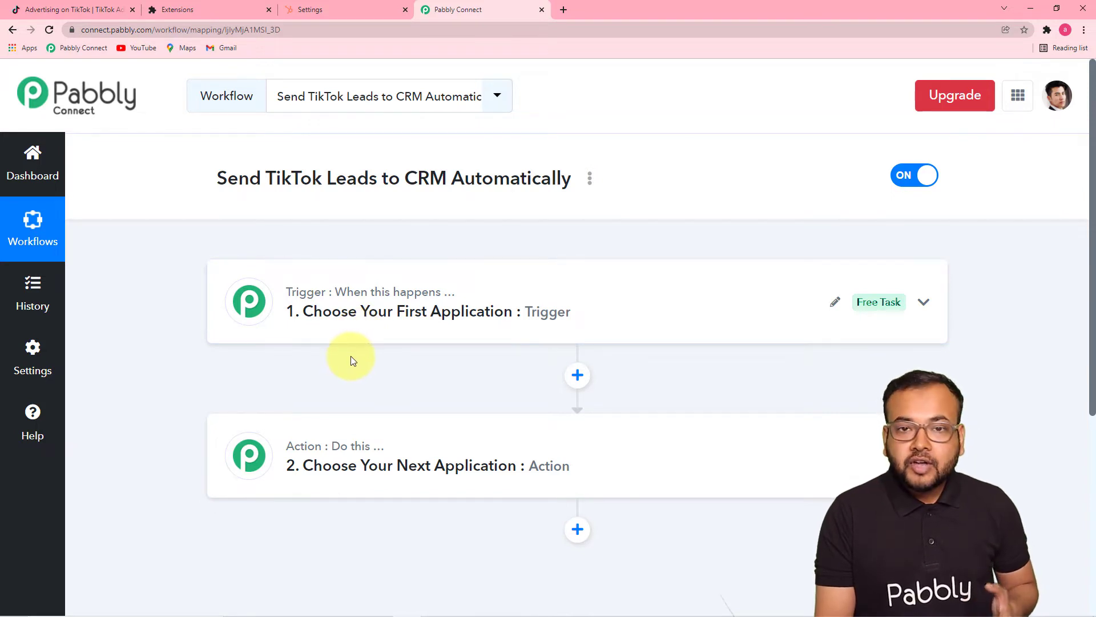
click(361, 327)
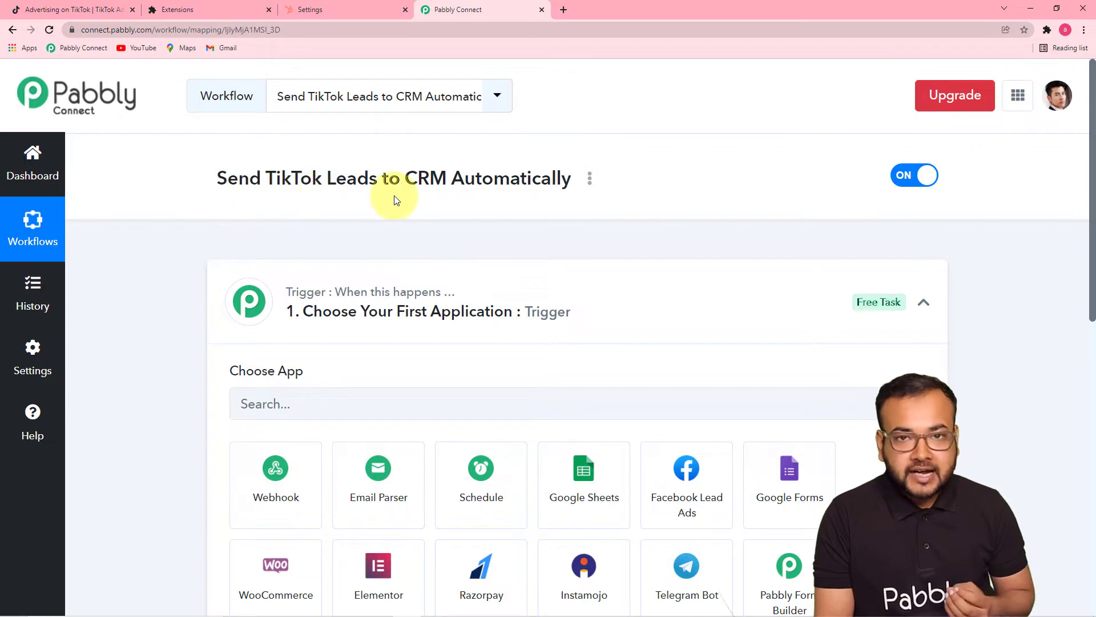
scroll(136, 300, down, 8)
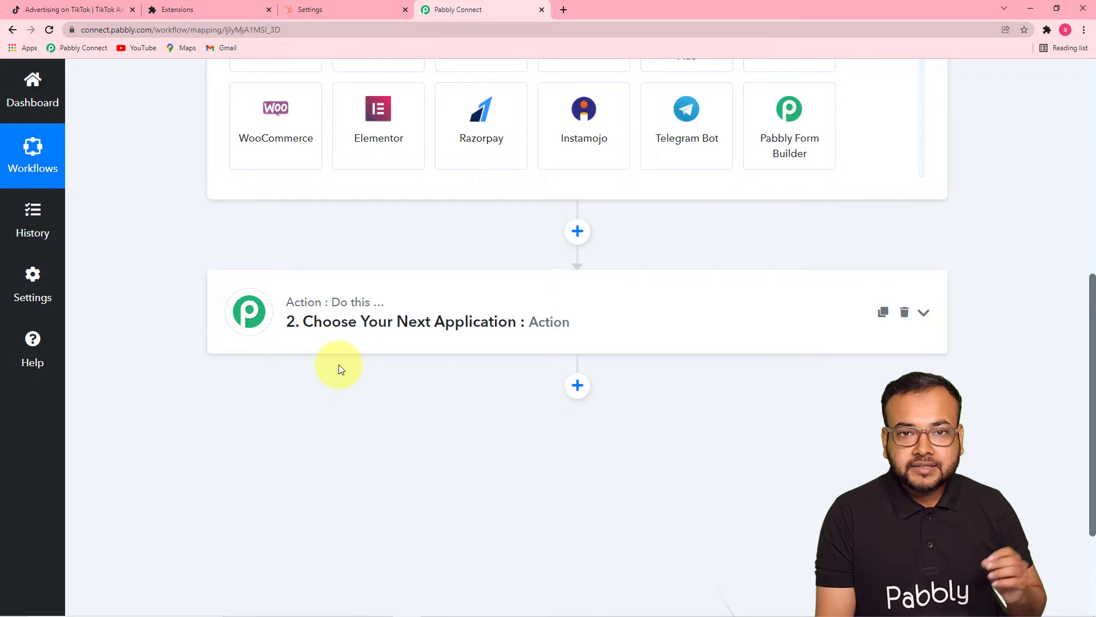
scroll(338, 368, up, 6)
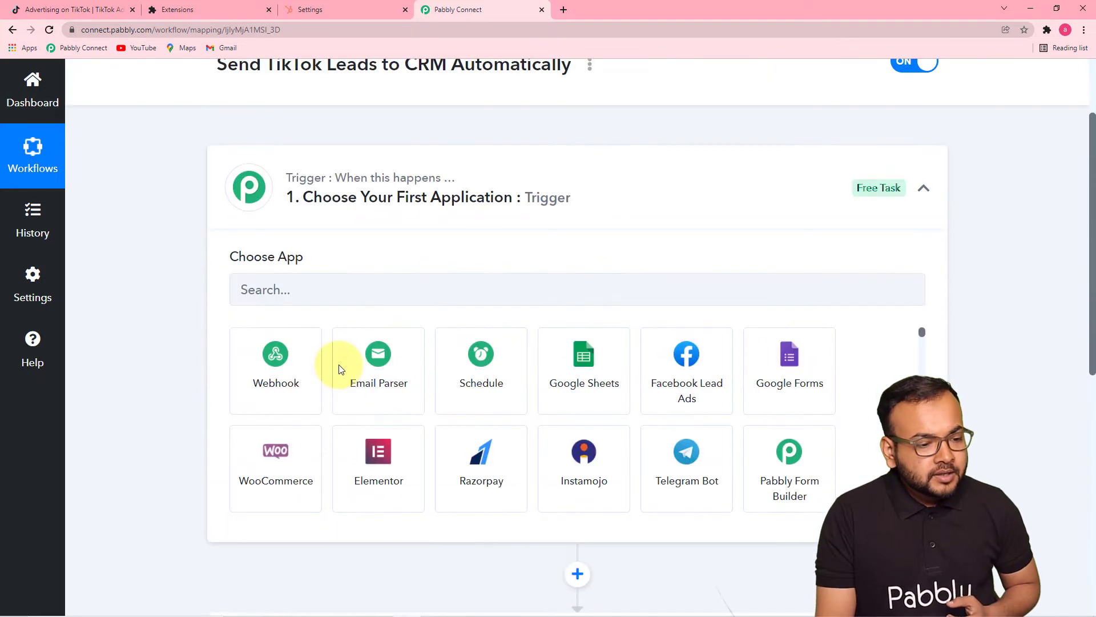
scroll(340, 370, up, 2)
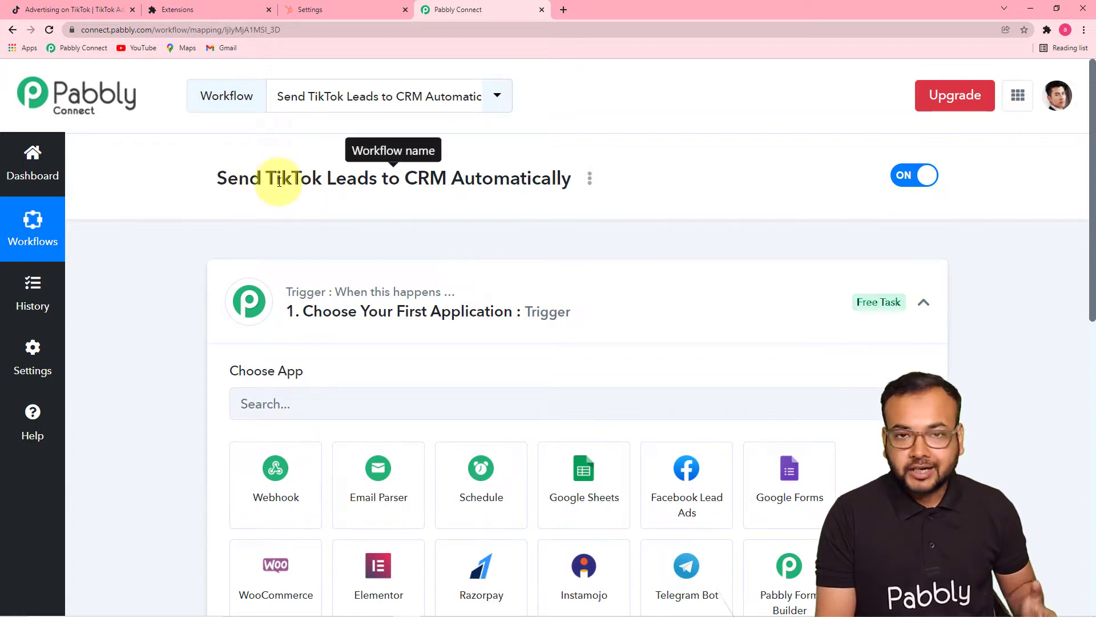
Step: Set the workflow's trigger app to TikTok Lead Generation with New Lead as the trigger event
click(262, 400)
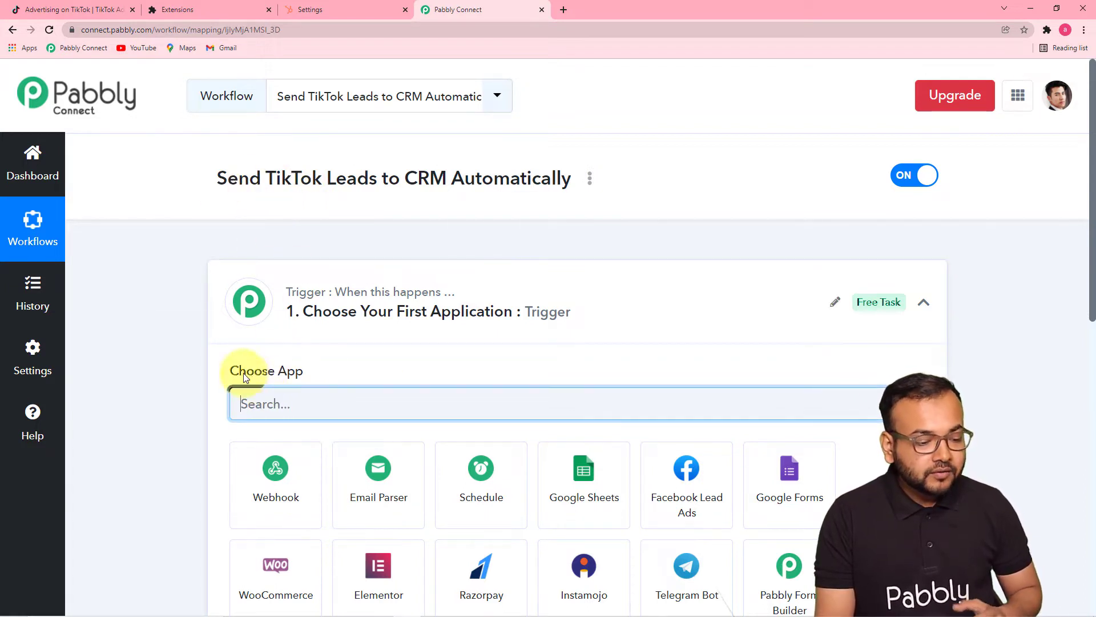
text(tik)
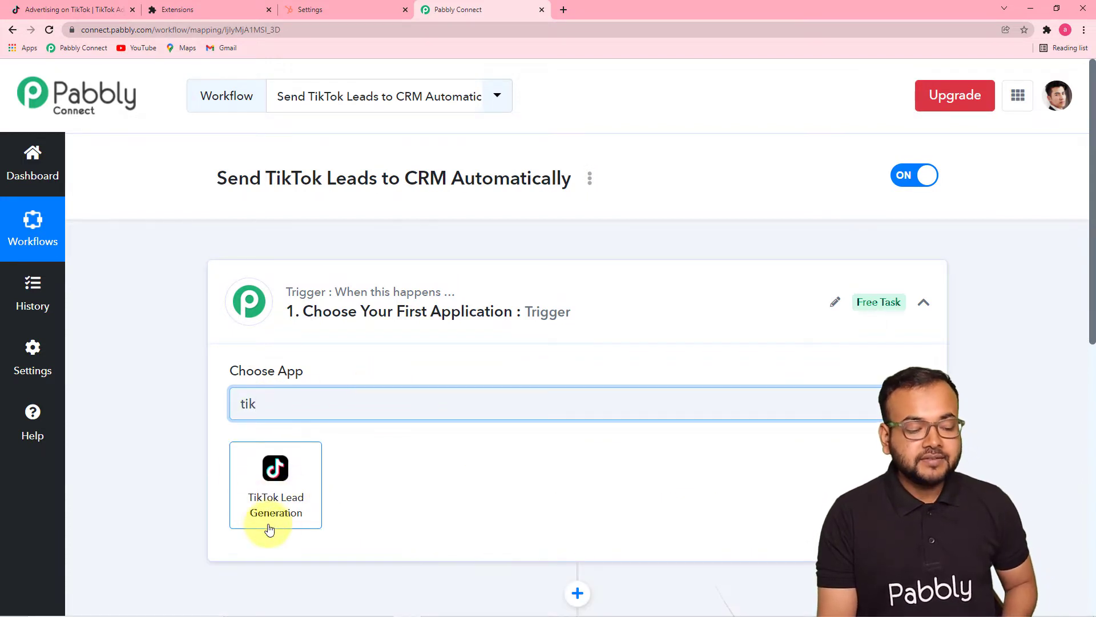
click(301, 508)
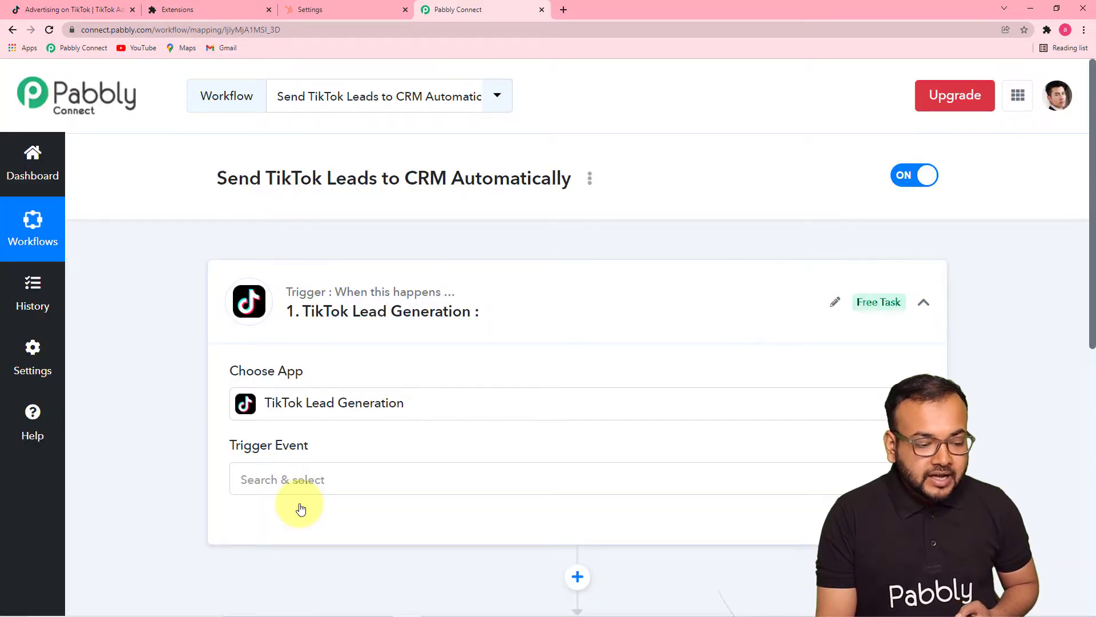
scroll(301, 508, down, 5)
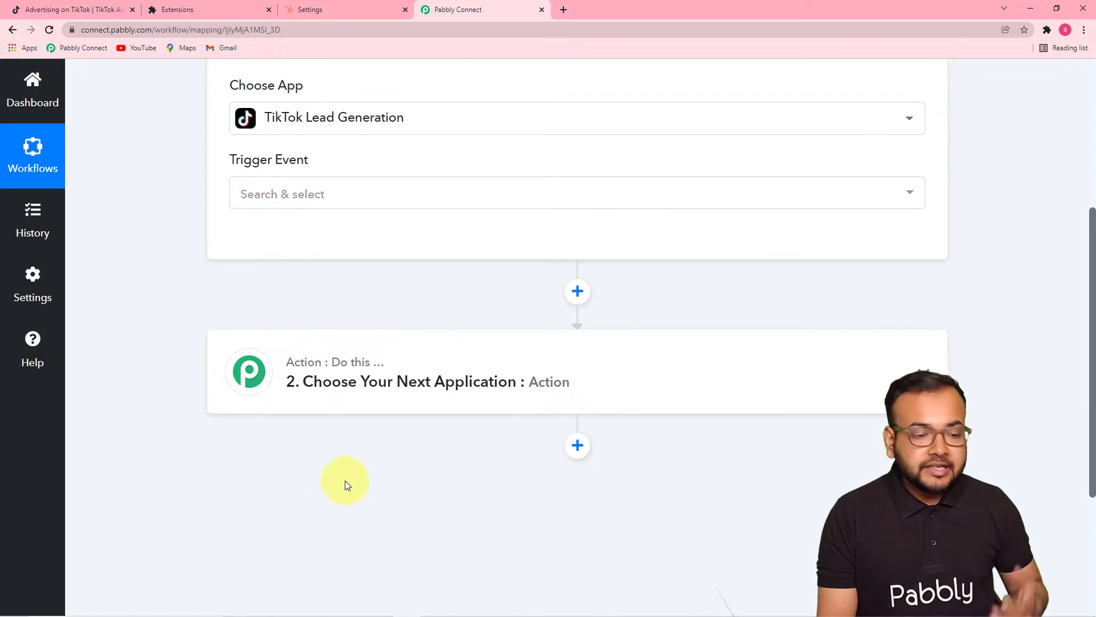
click(338, 206)
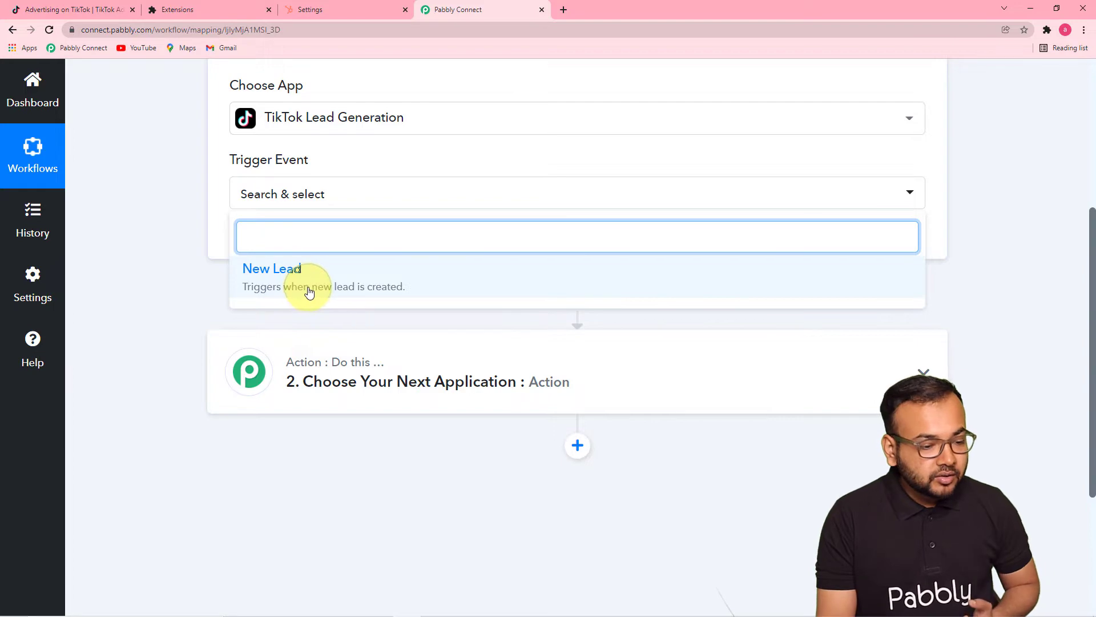
click(290, 283)
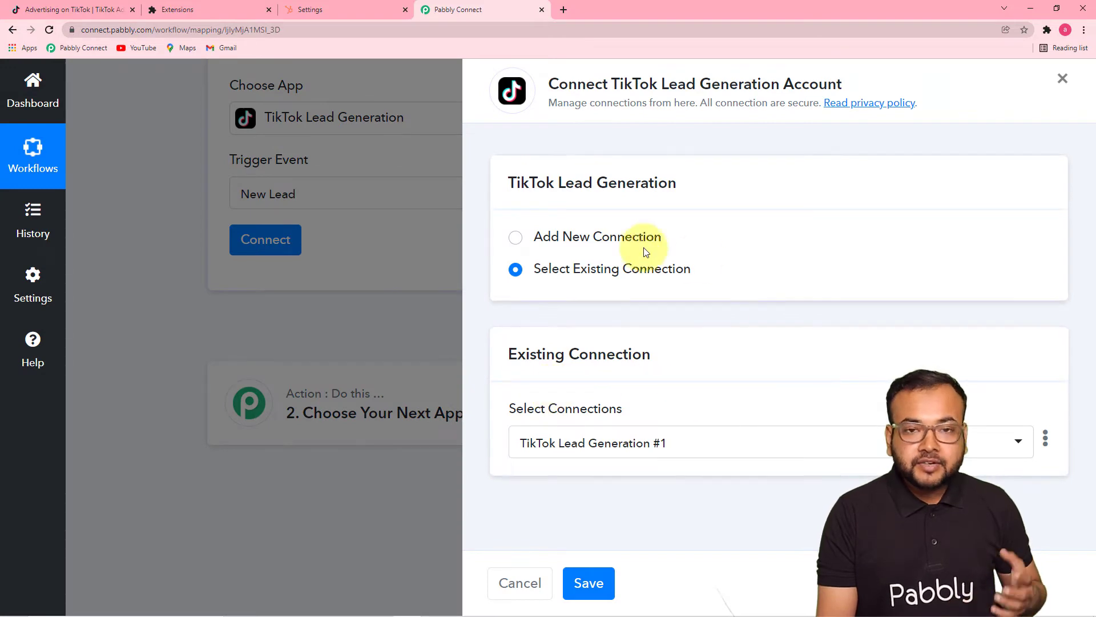
Step: Add a new TikTok Lead Generation connection for the trigger and grant Pabbly Connect the requested TikTok For Business permissions
click(516, 239)
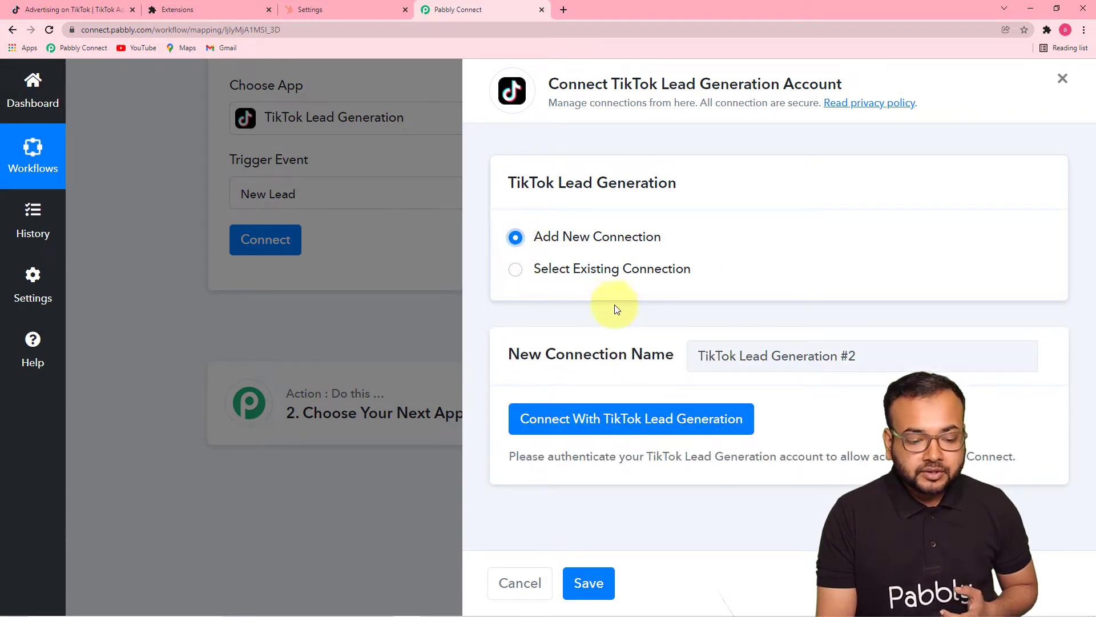
click(564, 427)
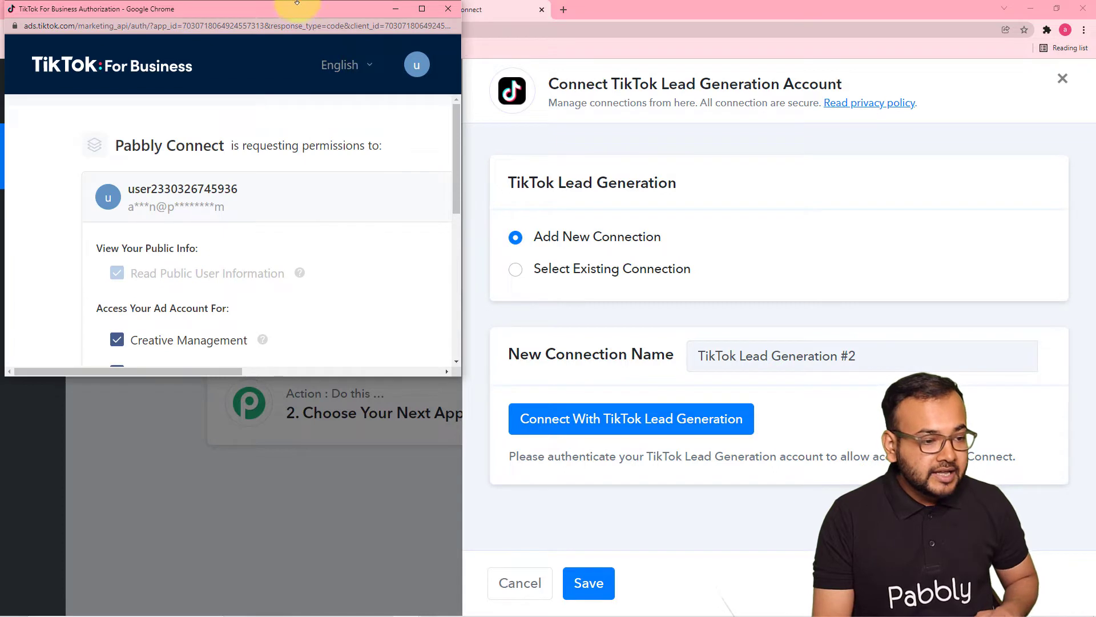
drag(296, 12, 550, 58)
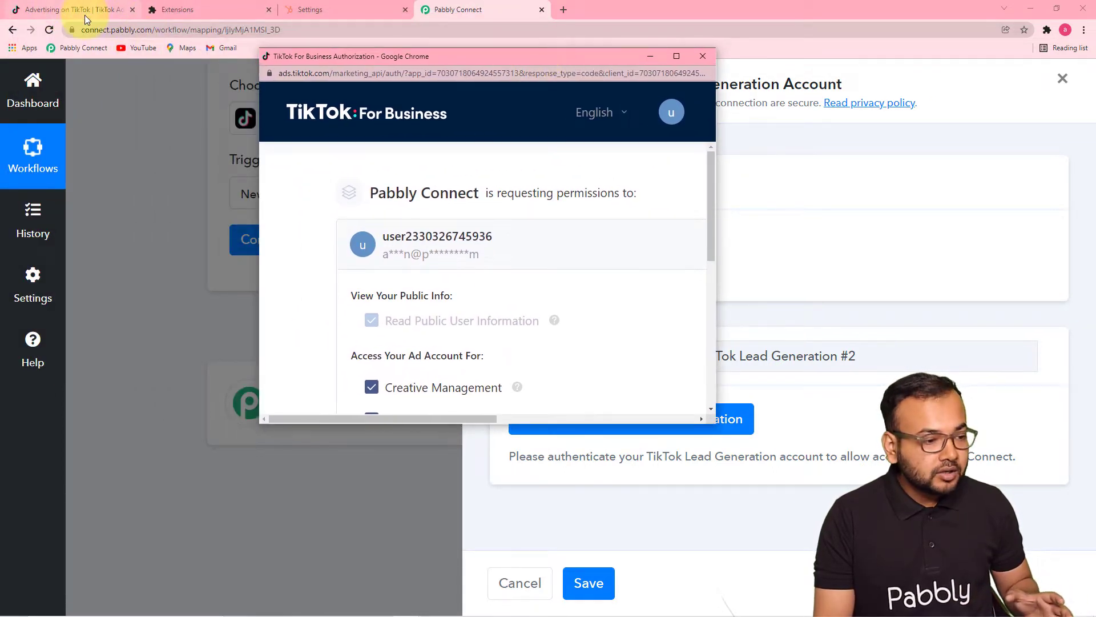
scroll(485, 234, down, 5)
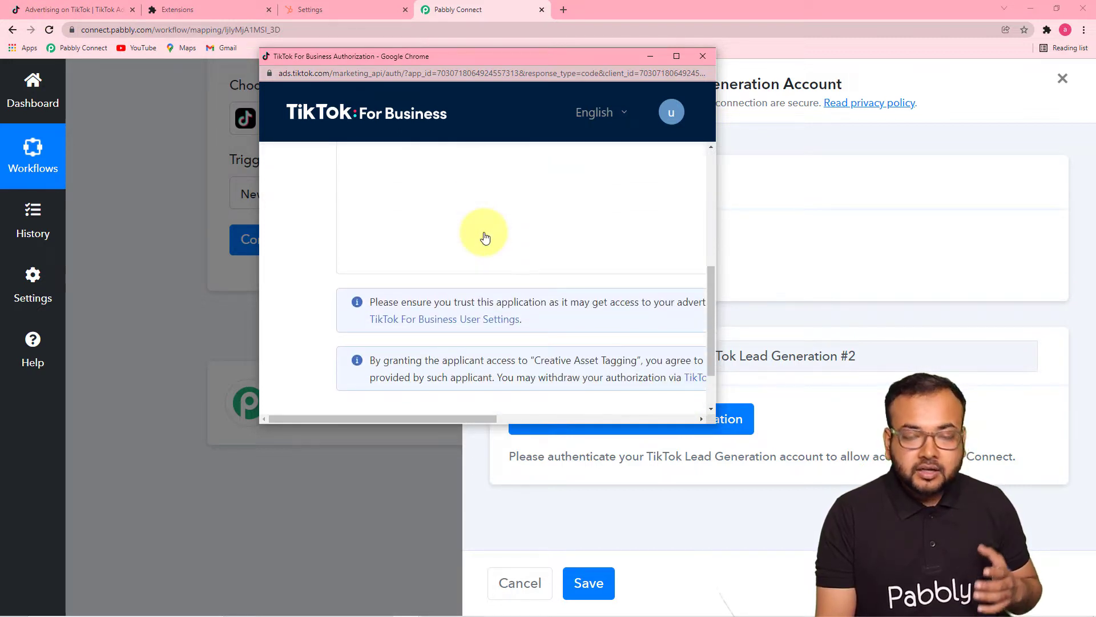
drag(437, 423, 655, 390)
scroll(643, 280, down, 2)
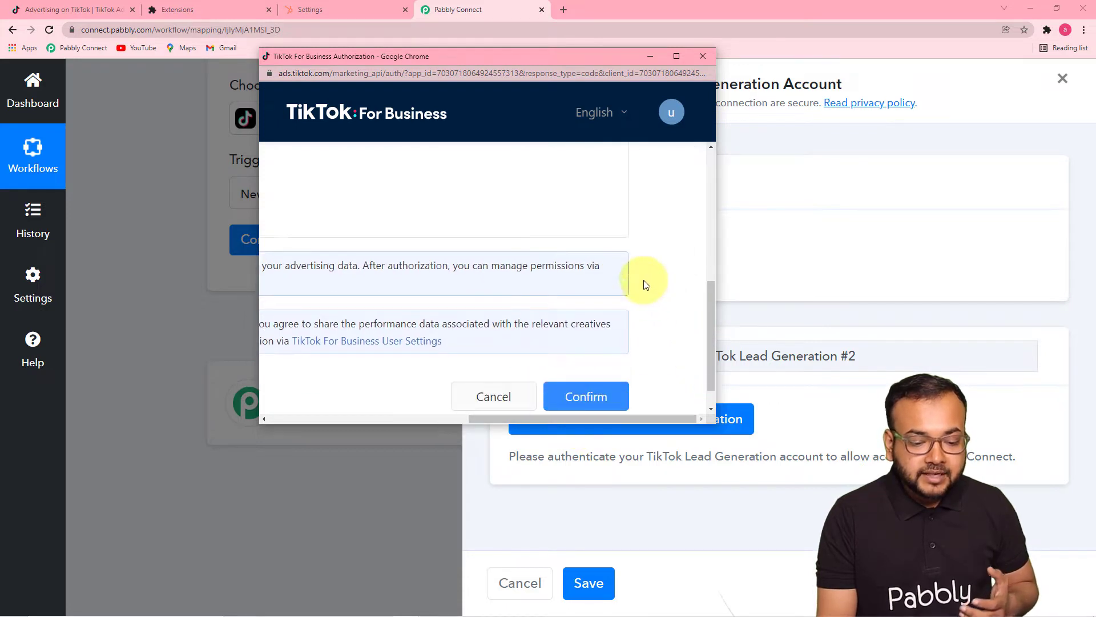
click(590, 356)
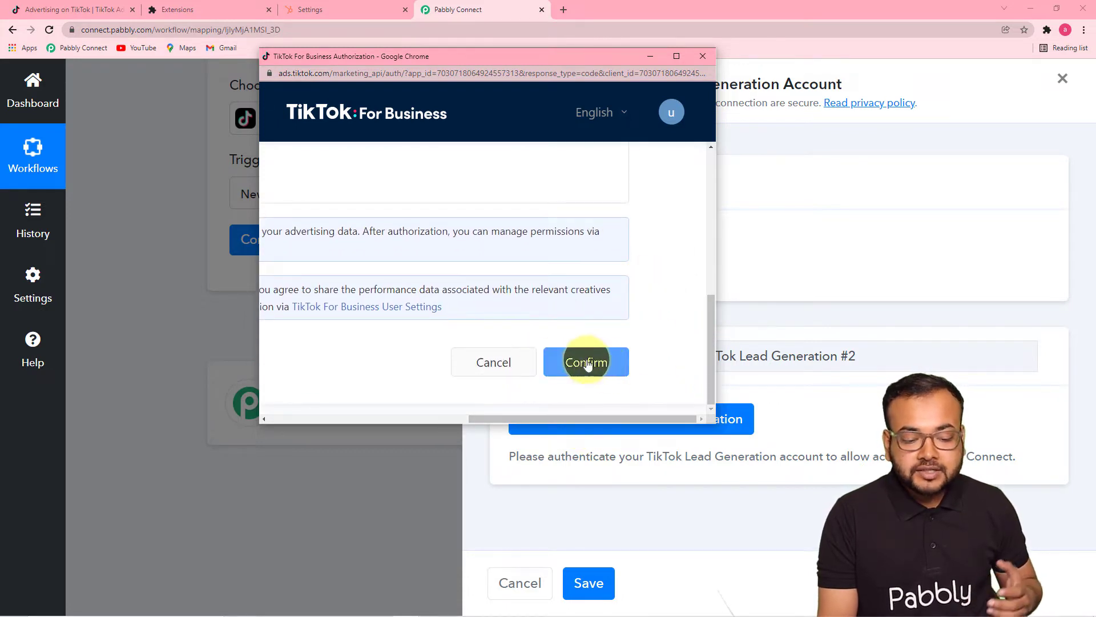
click(588, 365)
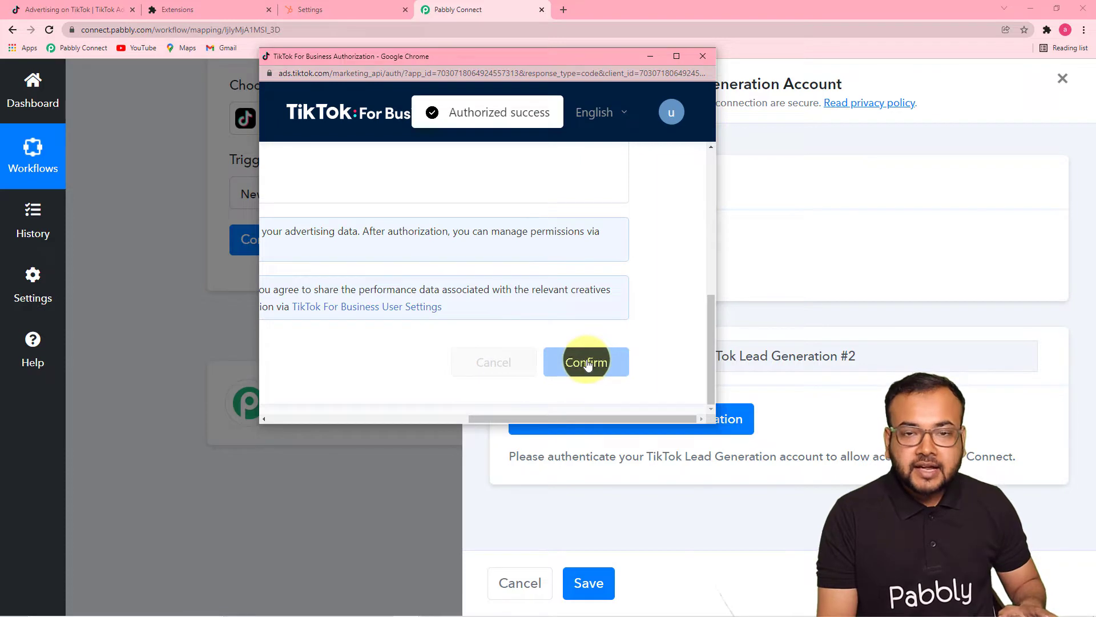
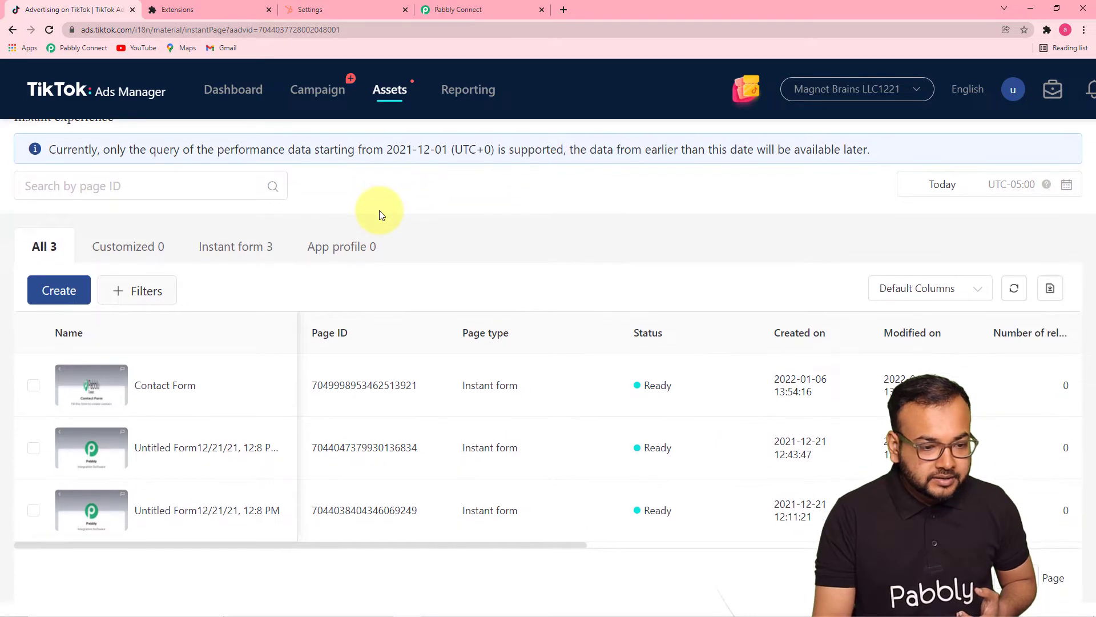
Step: Check the active ad account in TikTok Ads Manager and set the trigger's Advertiser ID to Magnet Brains LLC1221 in Pabbly Connect
click(808, 90)
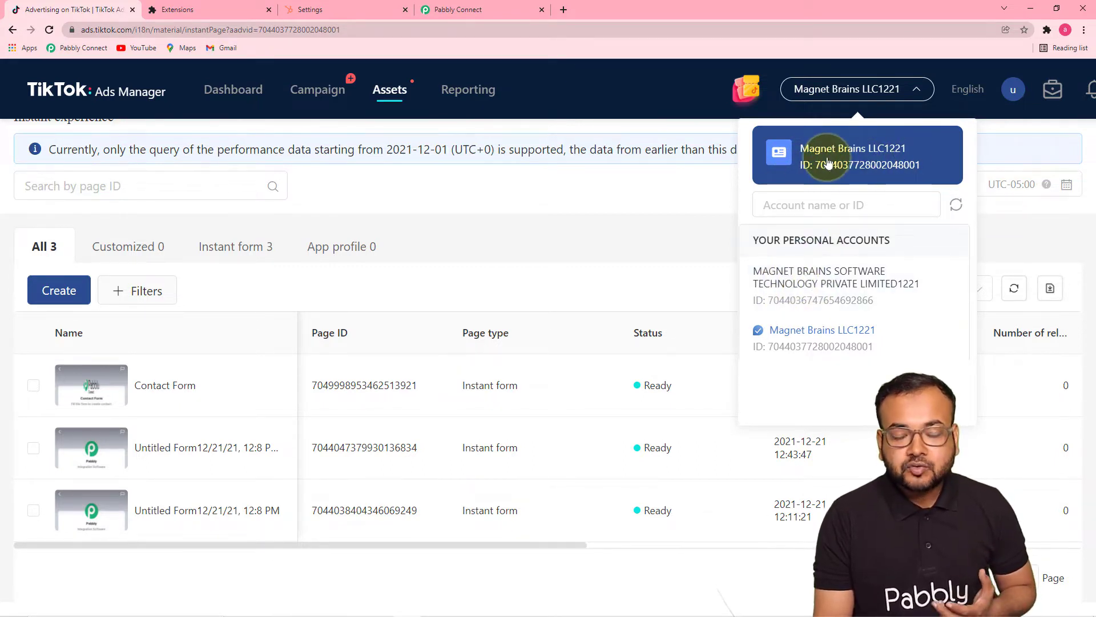
click(474, 12)
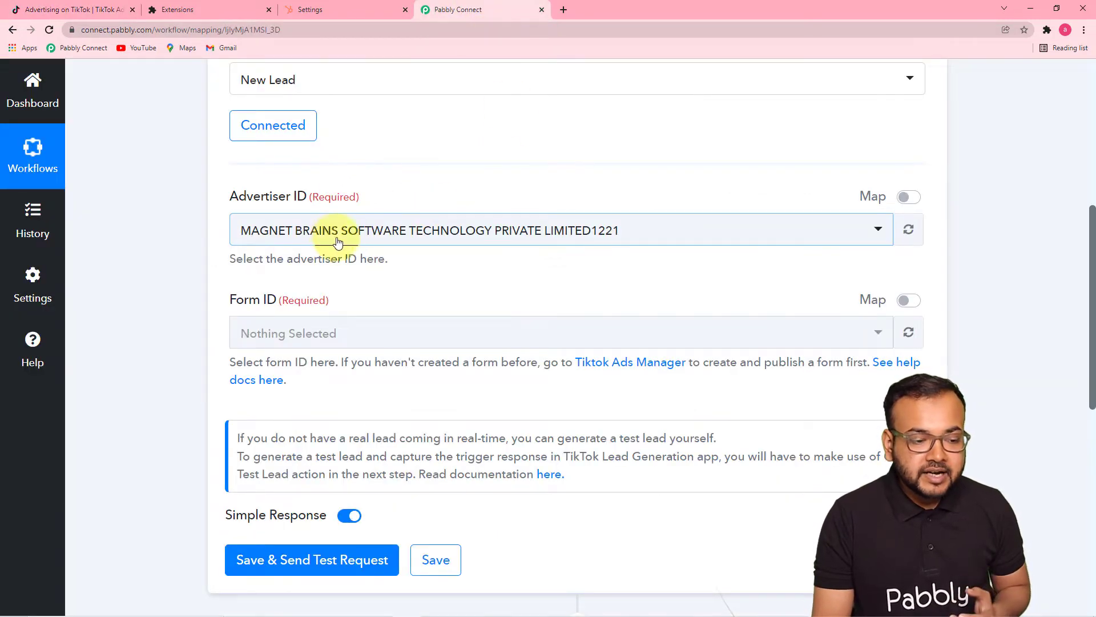
click(582, 230)
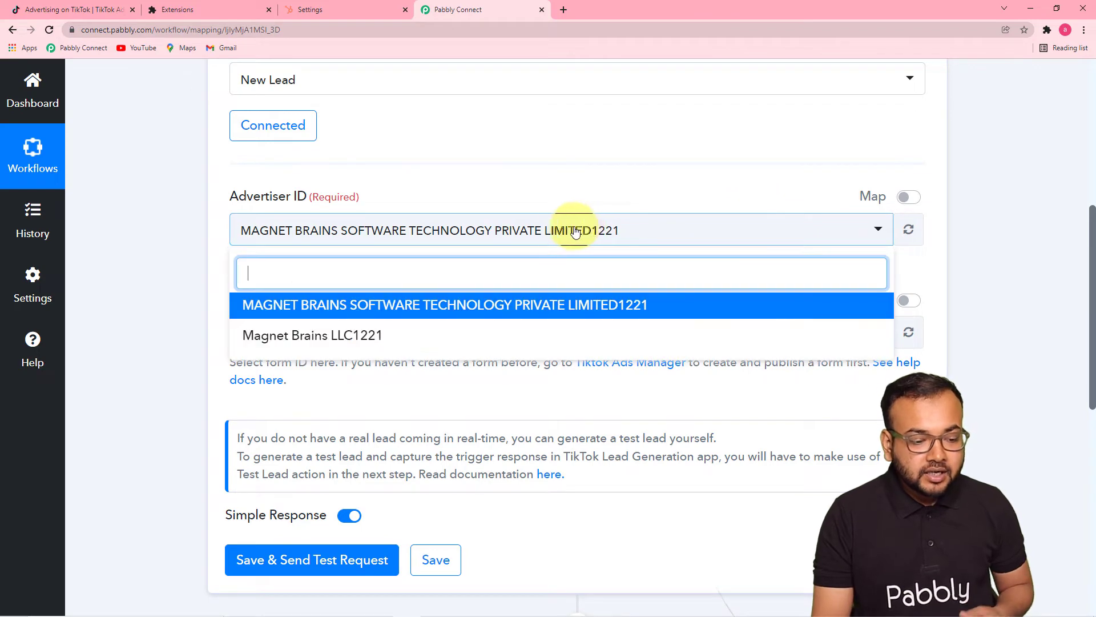
click(304, 337)
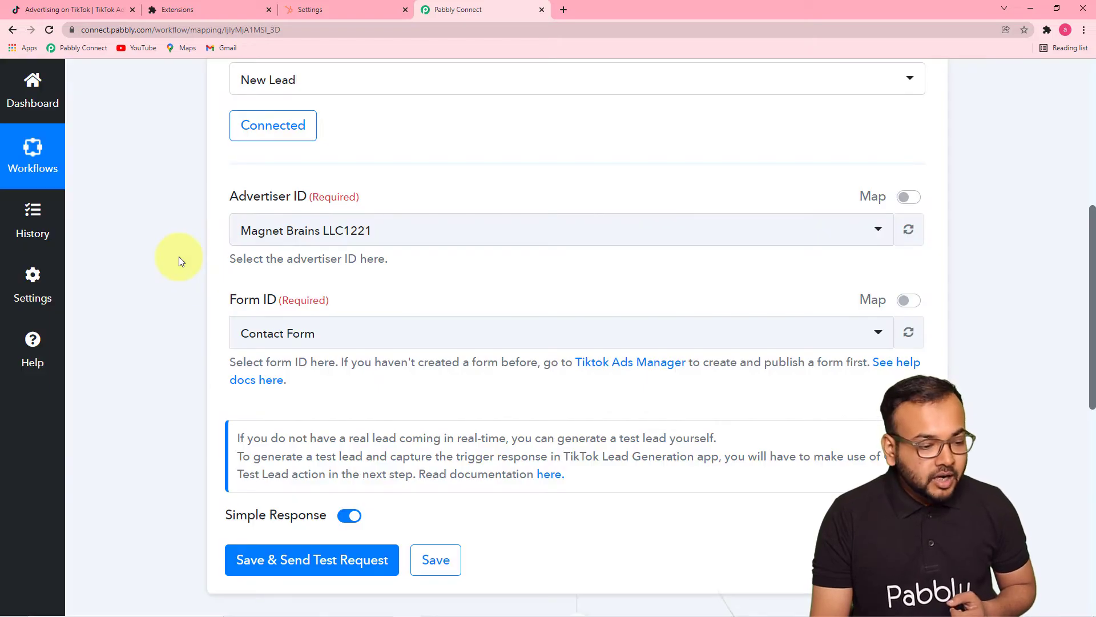
Step: Switch to TikTok Ads Manager and preview the Contact Form instant form to examine its fields
scroll(179, 260, down, 2)
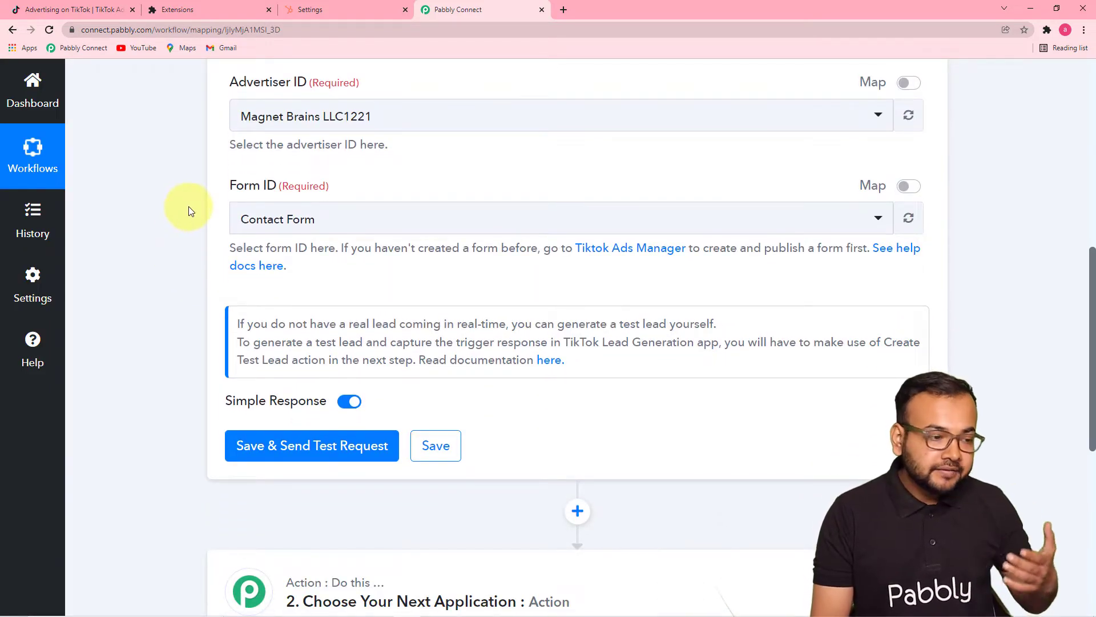
click(93, 11)
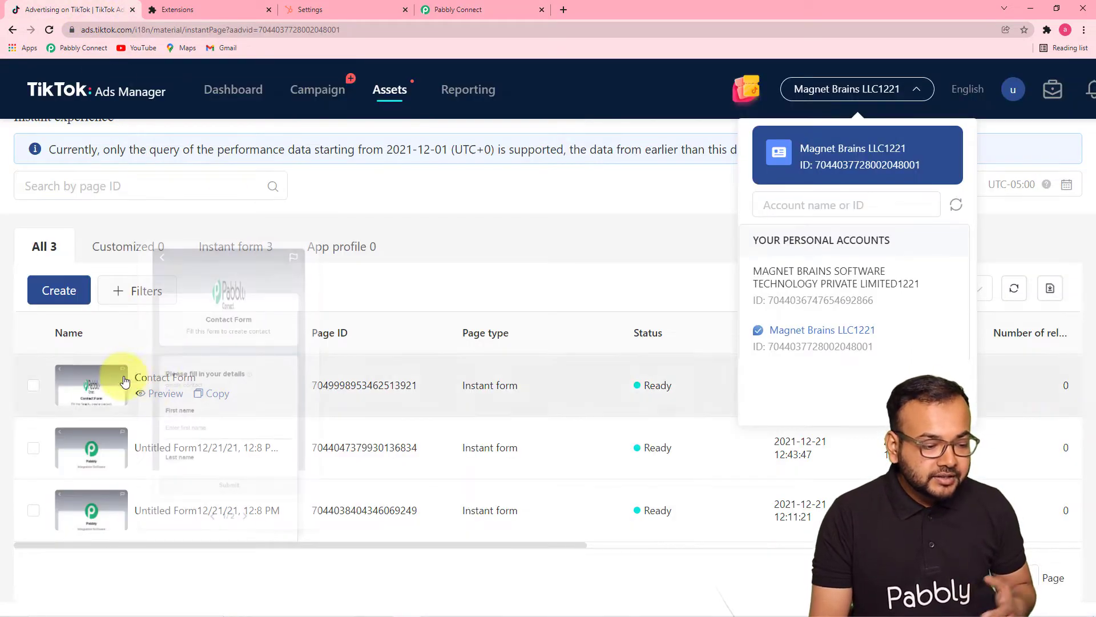
click(140, 392)
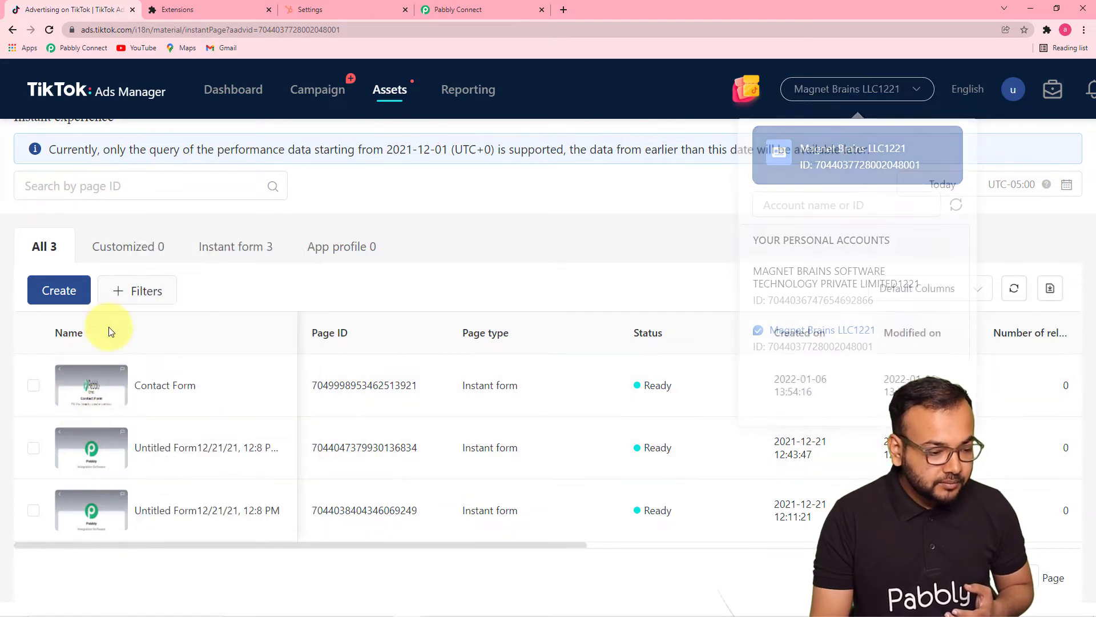
click(171, 400)
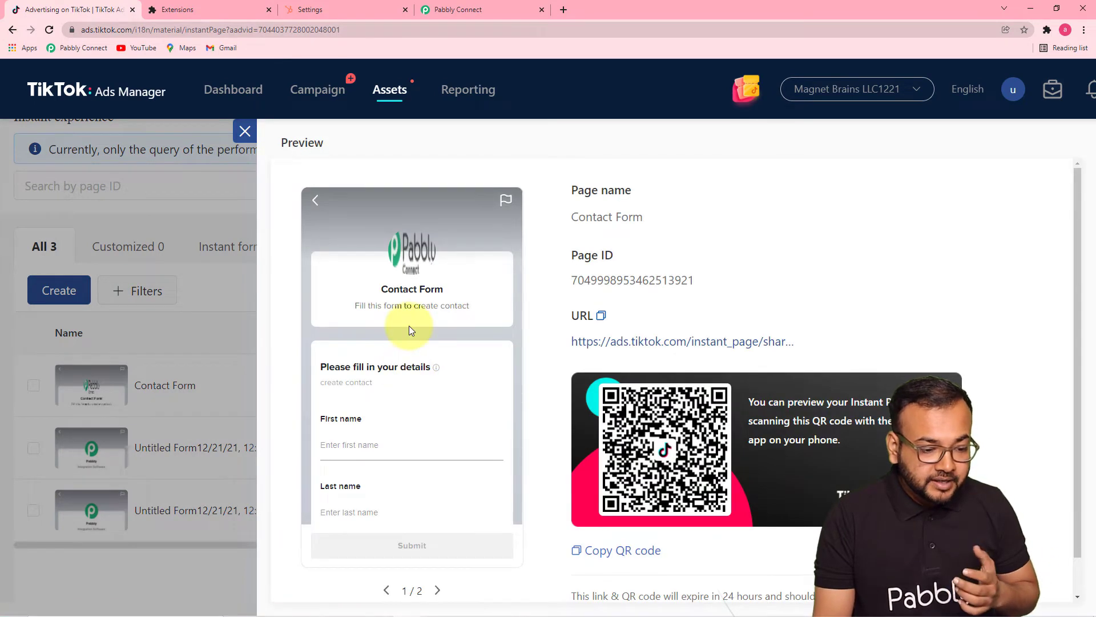
scroll(409, 325, down, 2)
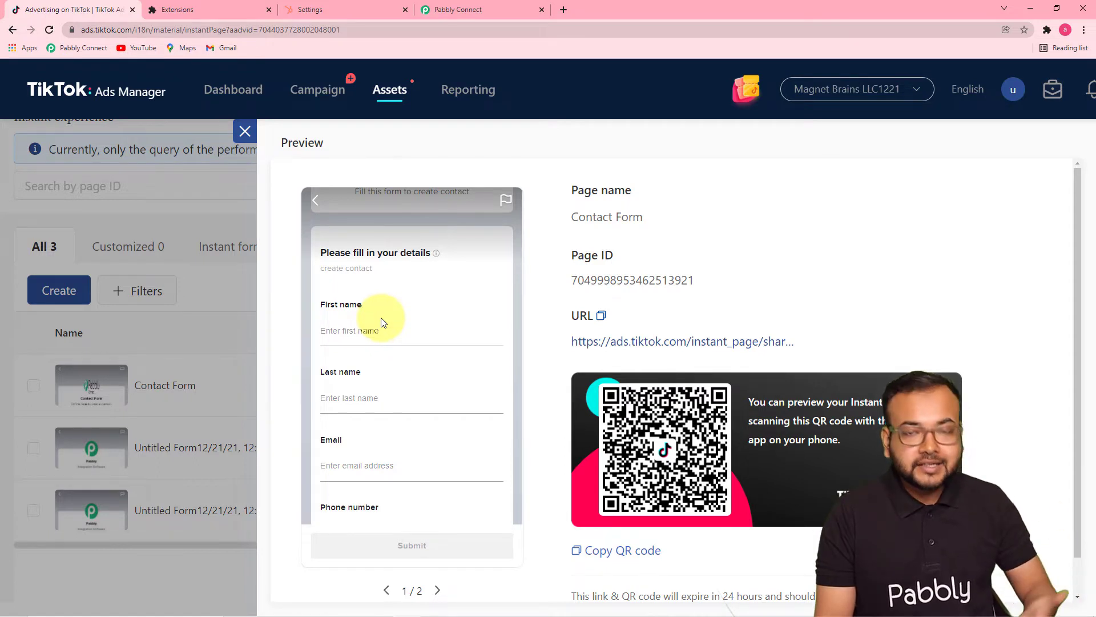
scroll(381, 317, down, 2)
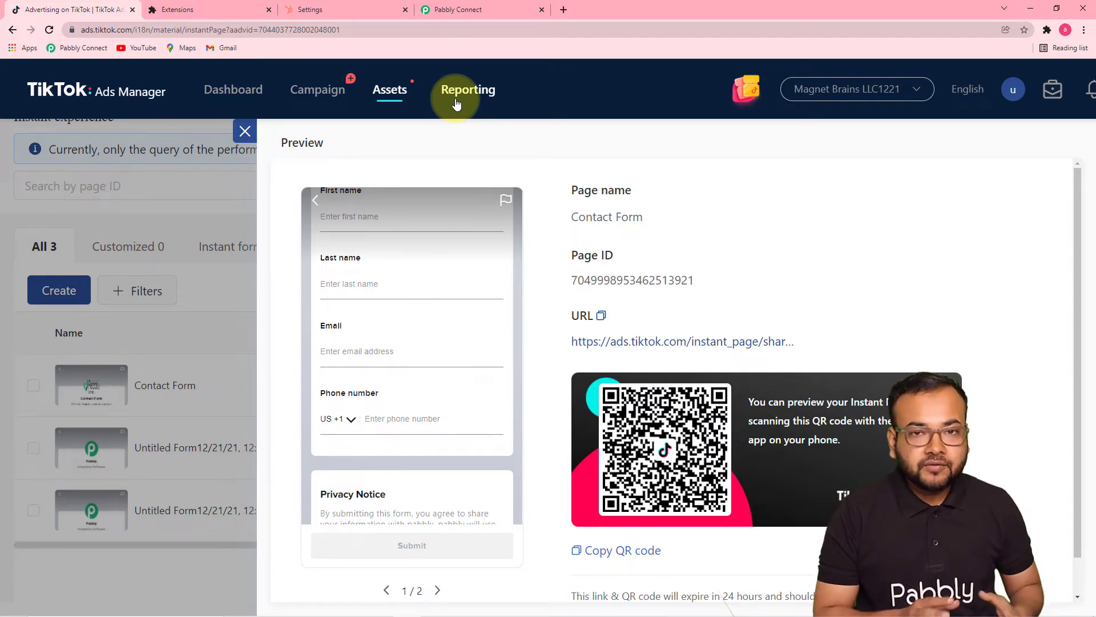
Step: Return to Pabbly Connect and select Contact Form as the trigger's Form ID
click(473, 15)
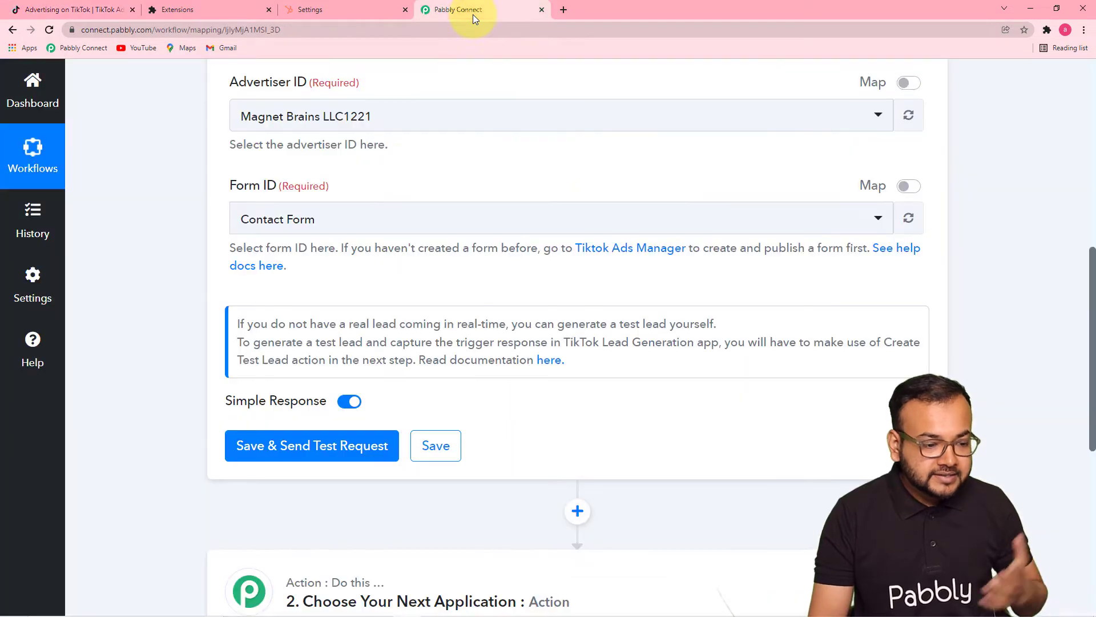
click(388, 229)
click(289, 290)
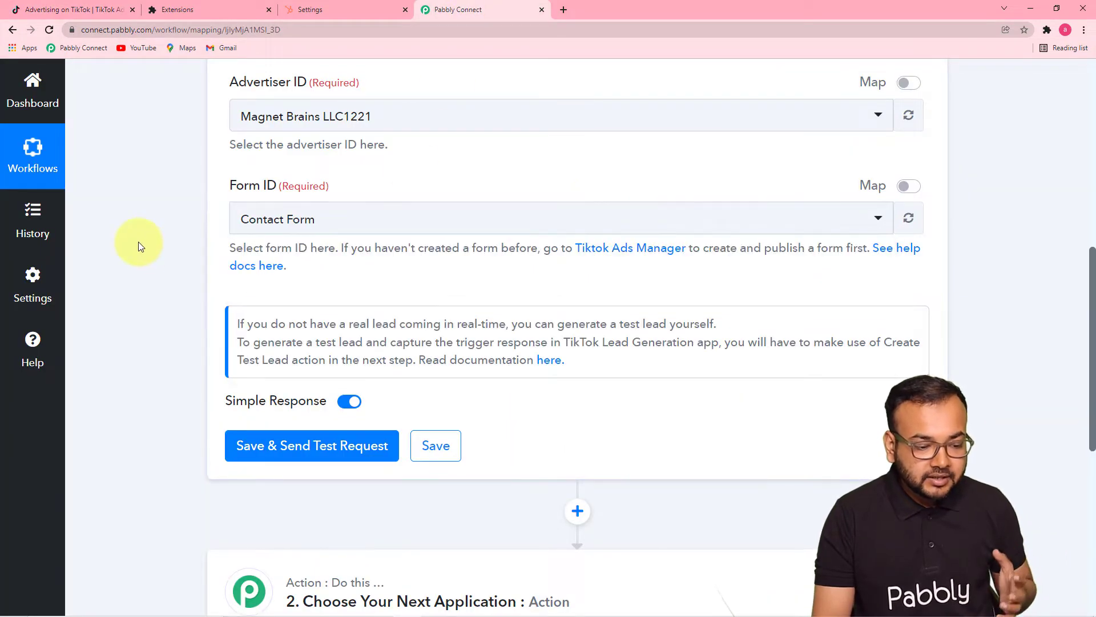
scroll(138, 242, down, 2)
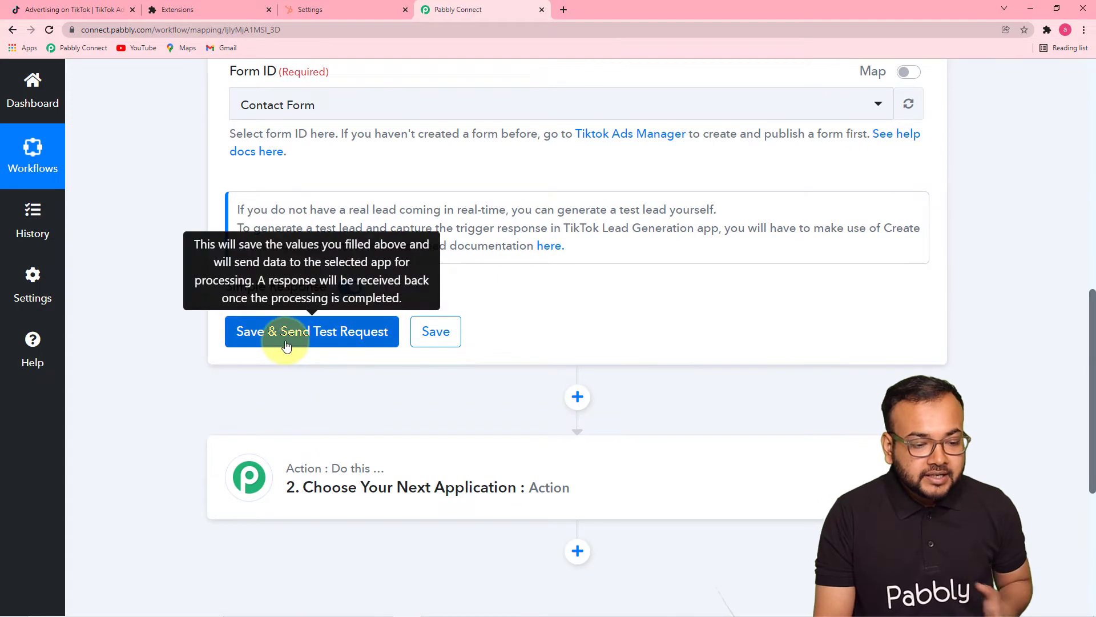
Step: Save the TikTok Lead Generation trigger and send its test request to start listening for a lead
click(327, 341)
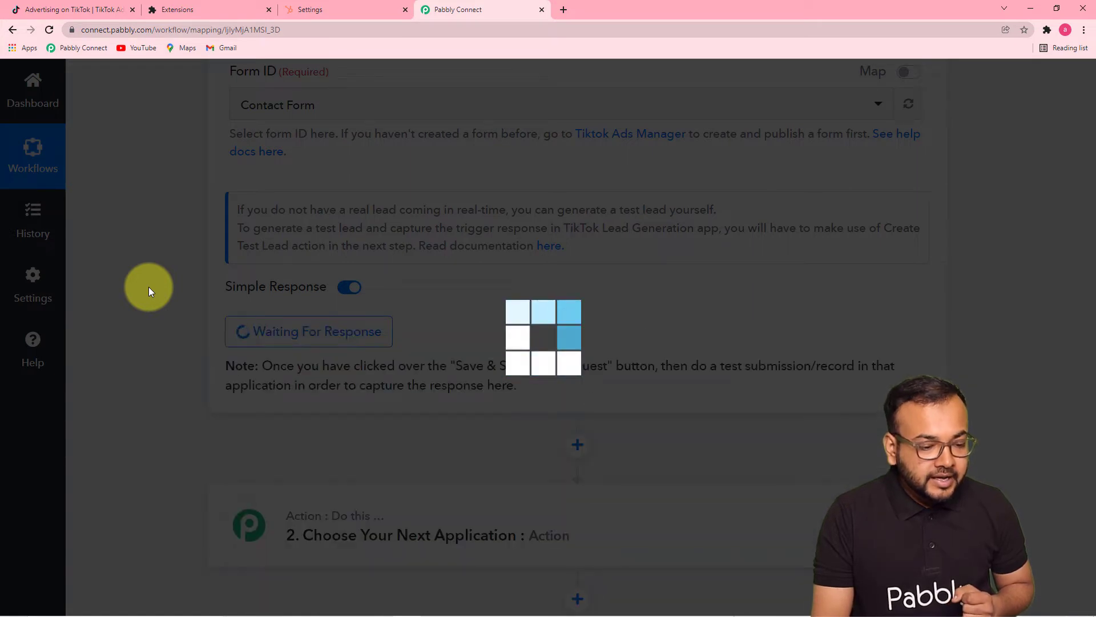
scroll(148, 287, up, 1)
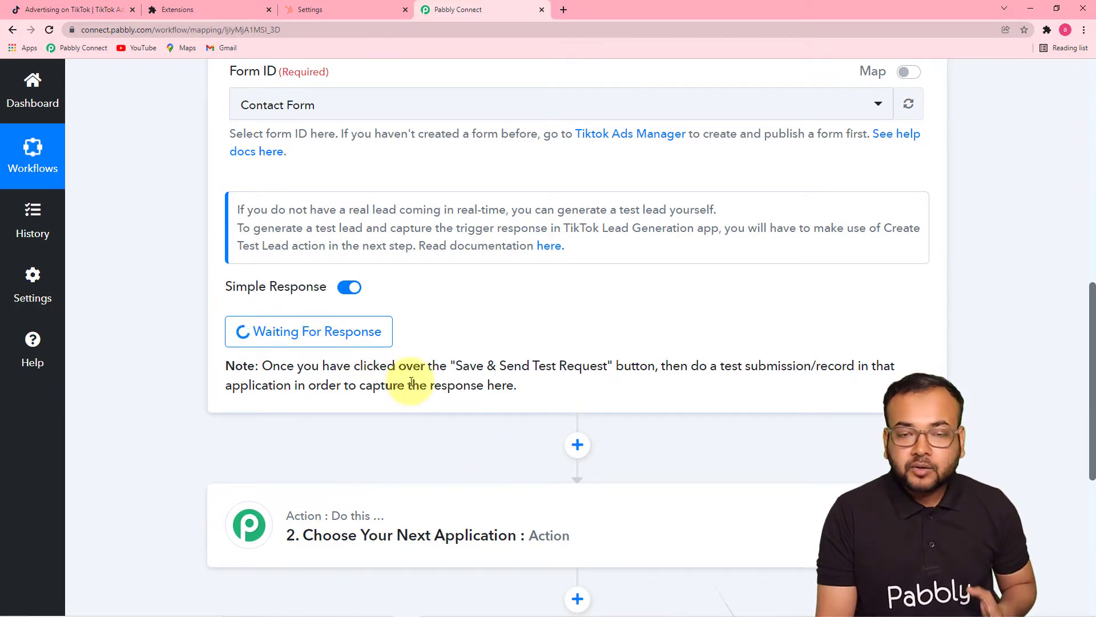
click(367, 343)
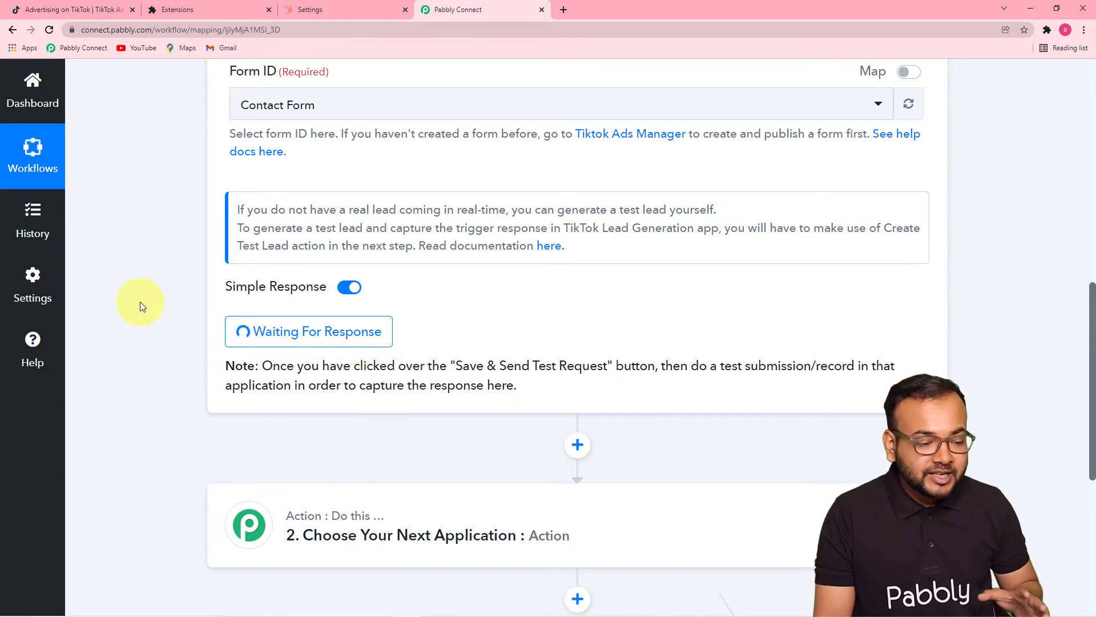
Step: Set up the second workflow step with TikTok Lead Generation as the app and Create Test Lead as the action event
scroll(139, 301, down, 1)
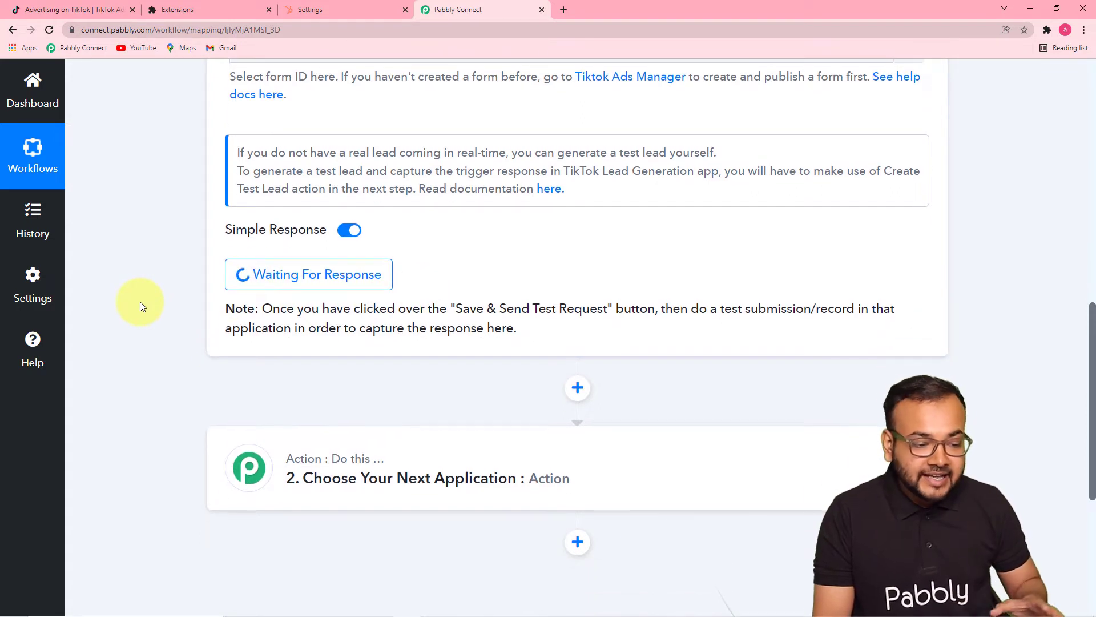
scroll(141, 303, down, 1)
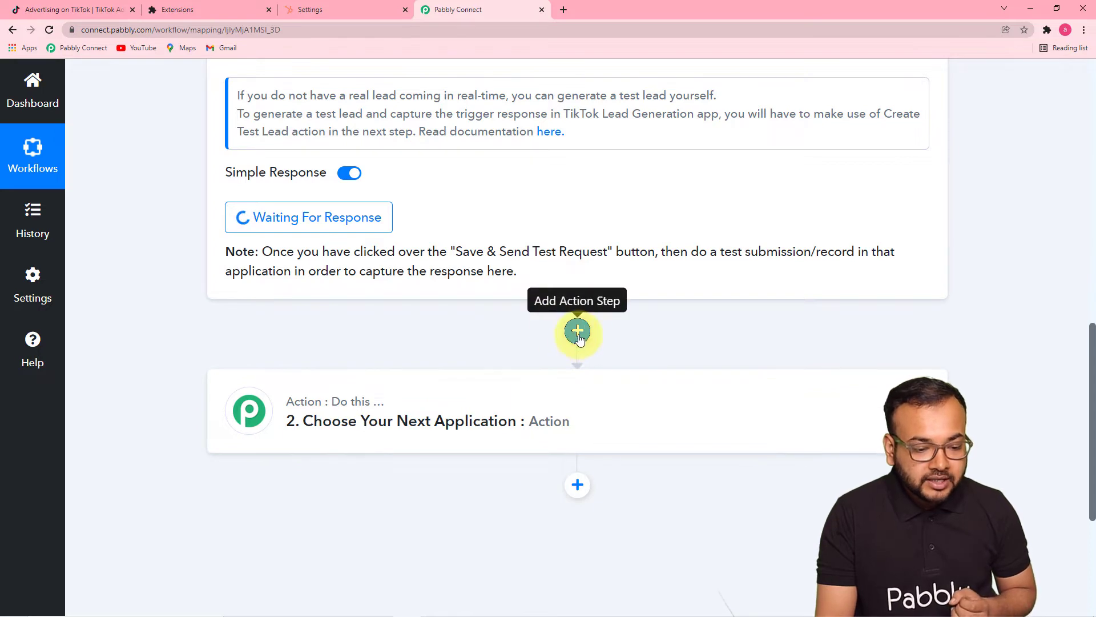
click(409, 417)
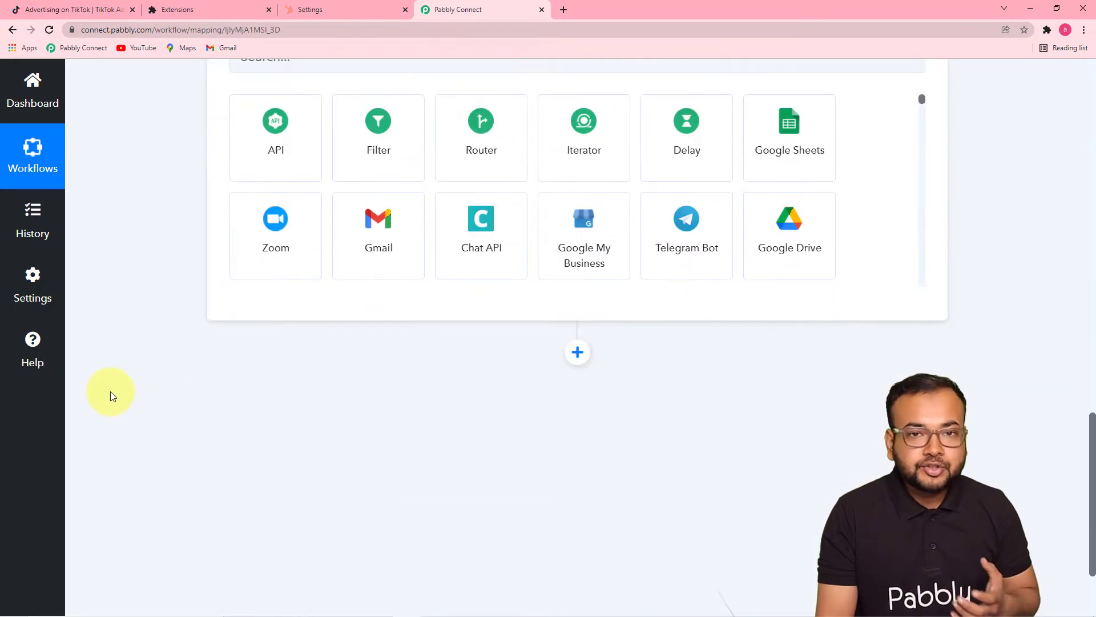
scroll(132, 382, up, 4)
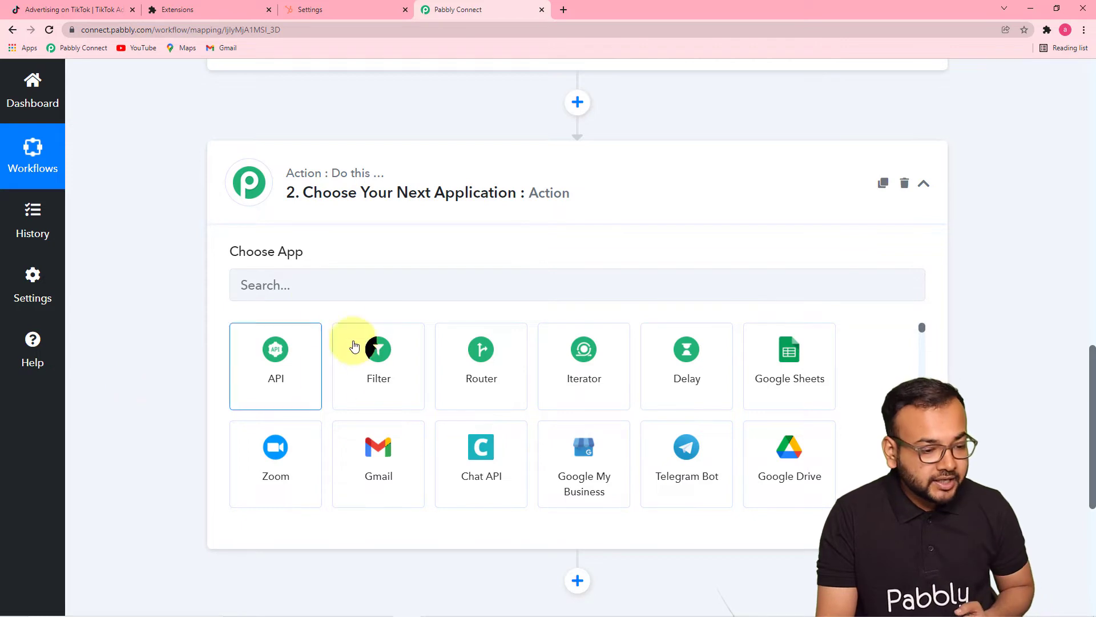
click(303, 289)
text(tik)
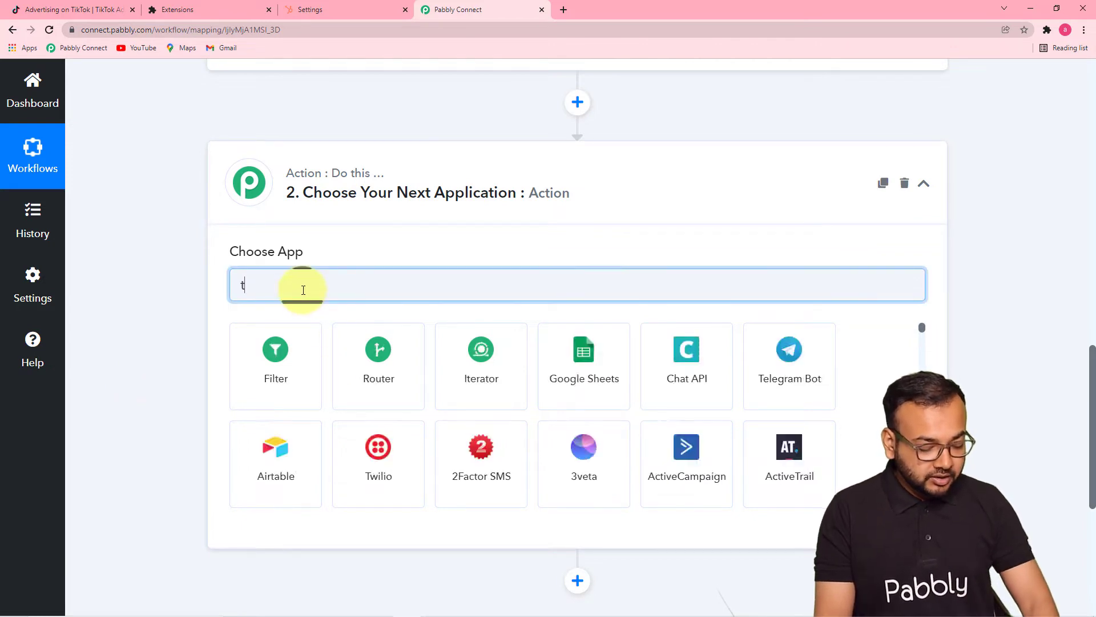
click(279, 357)
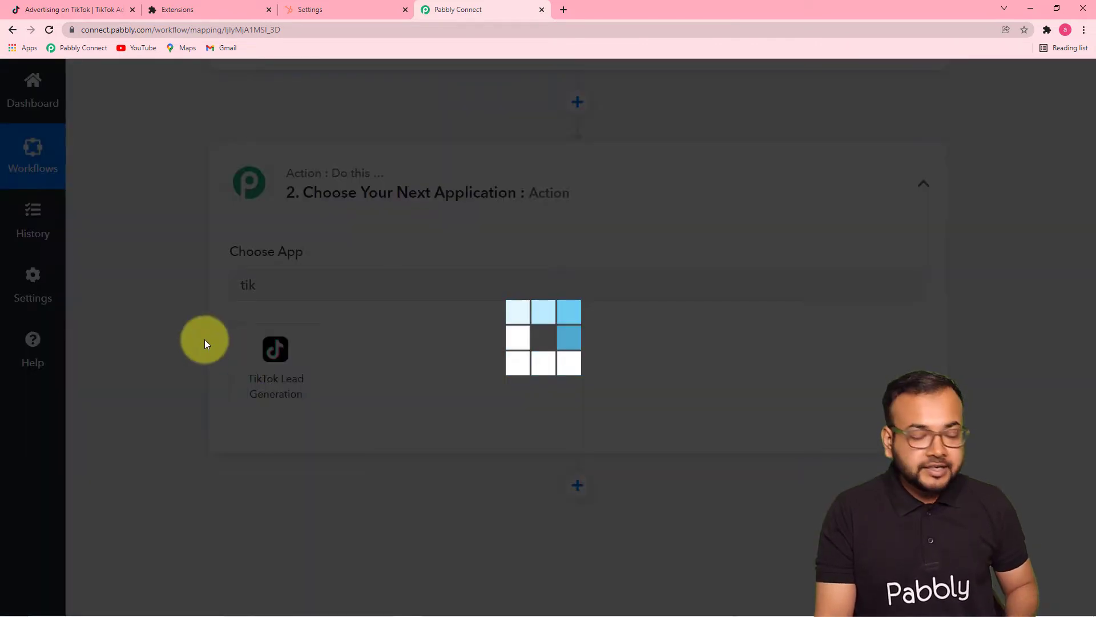
scroll(205, 341, down, 2)
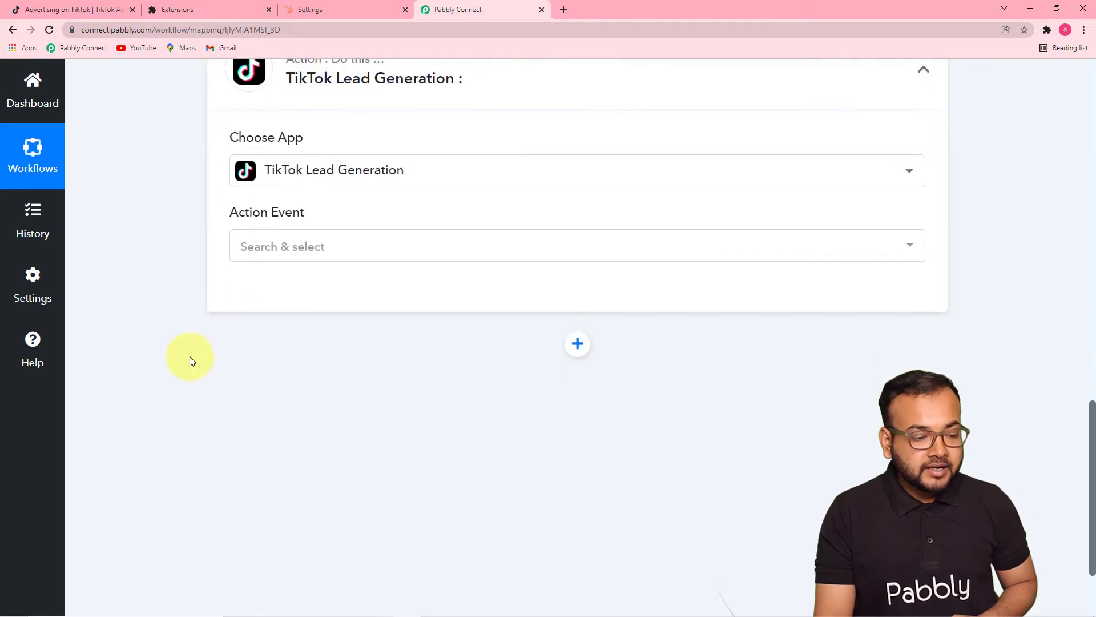
click(323, 247)
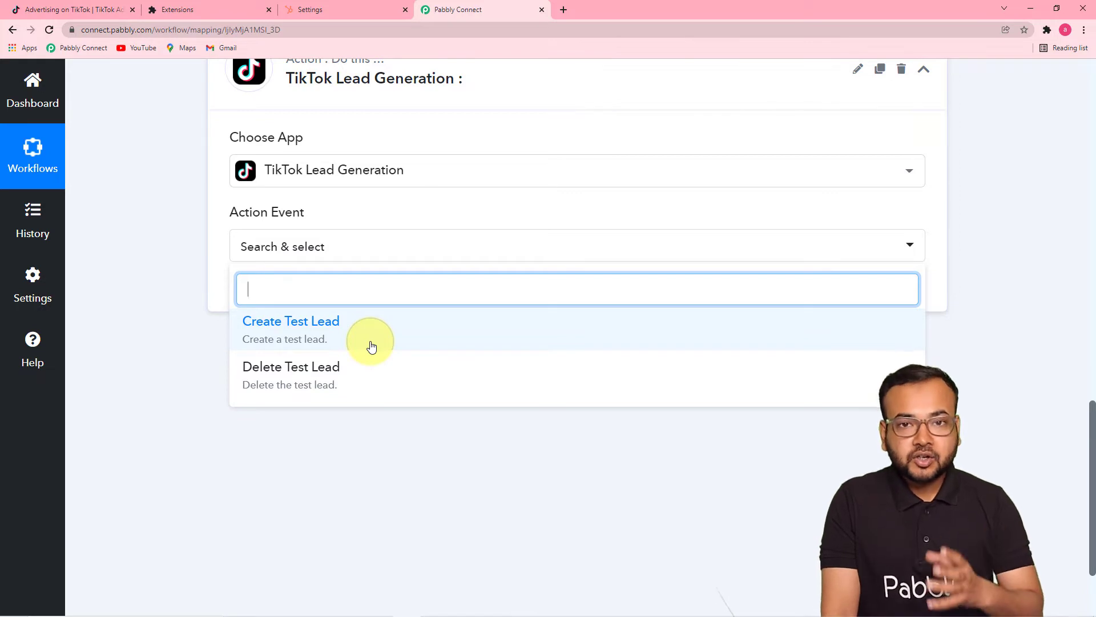
click(283, 334)
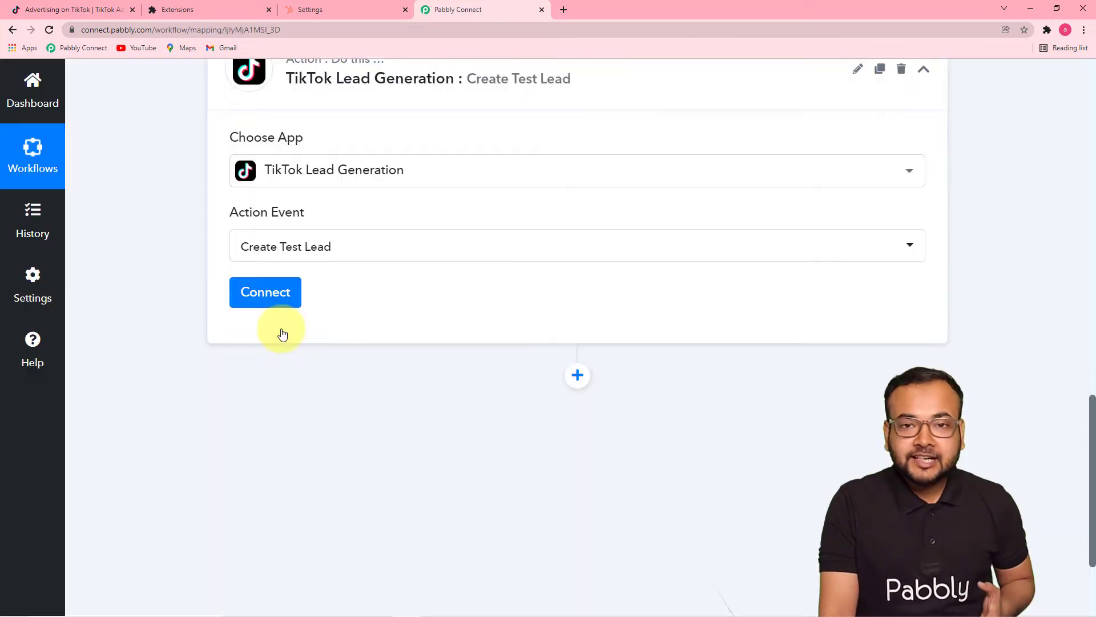
Step: Connect the Create Test Lead action using the existing connection TikTok Lead Generation #2
scroll(334, 303, up, 4)
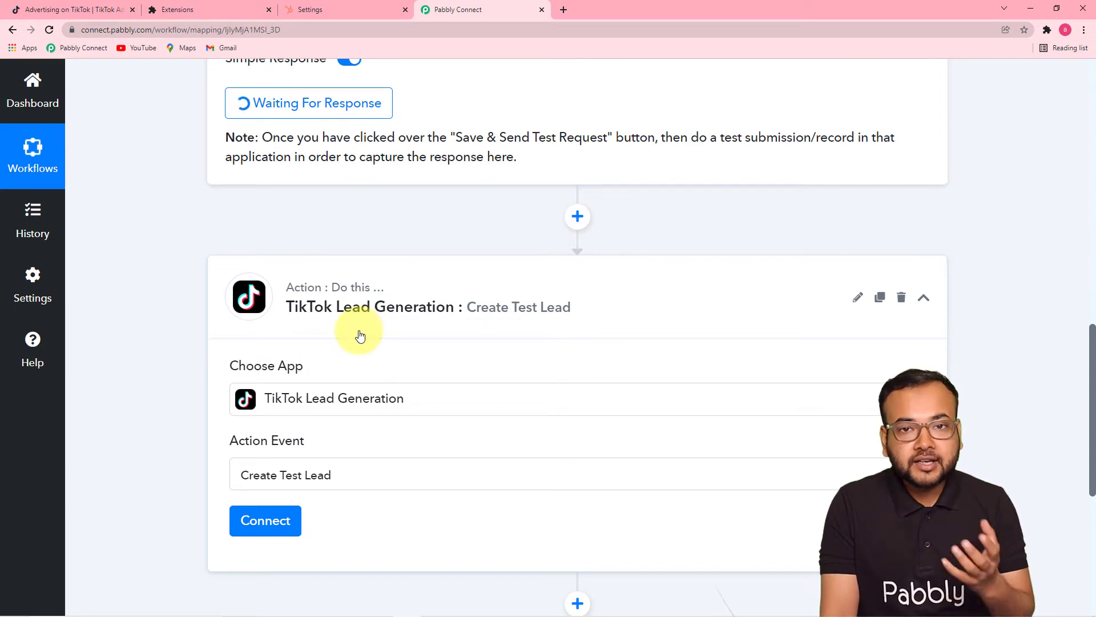
scroll(360, 336, down, 2)
scroll(359, 336, down, 3)
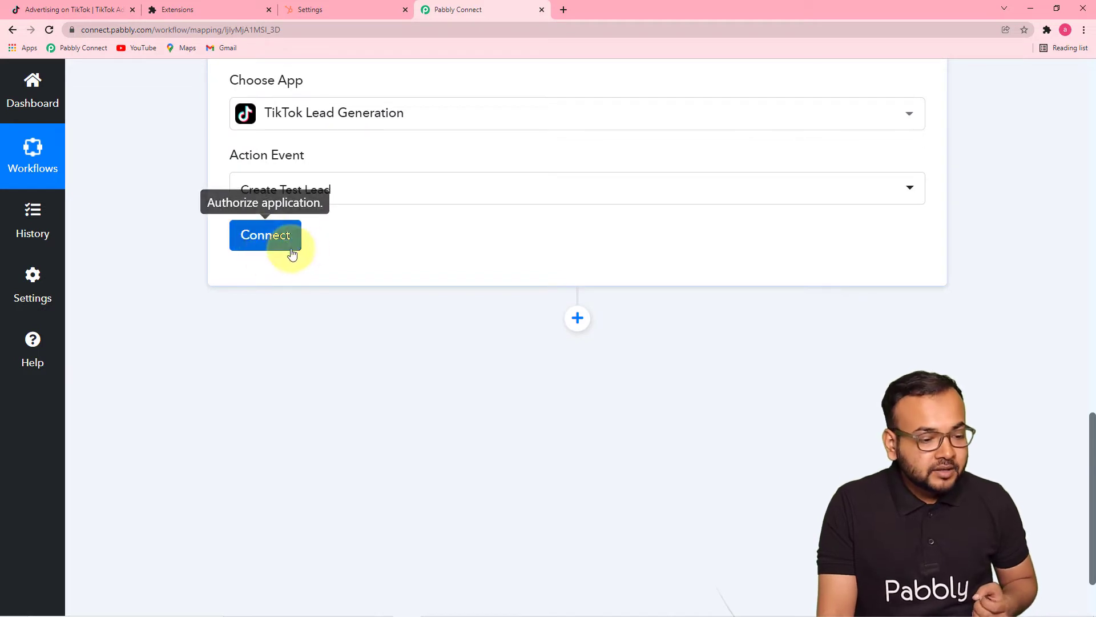
click(258, 244)
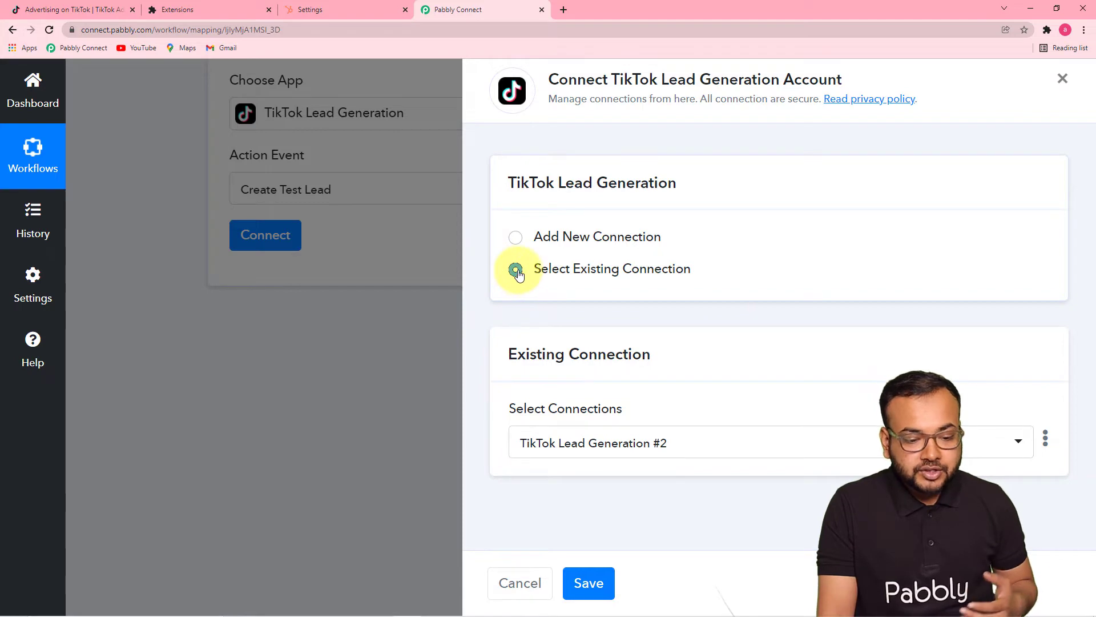
click(590, 583)
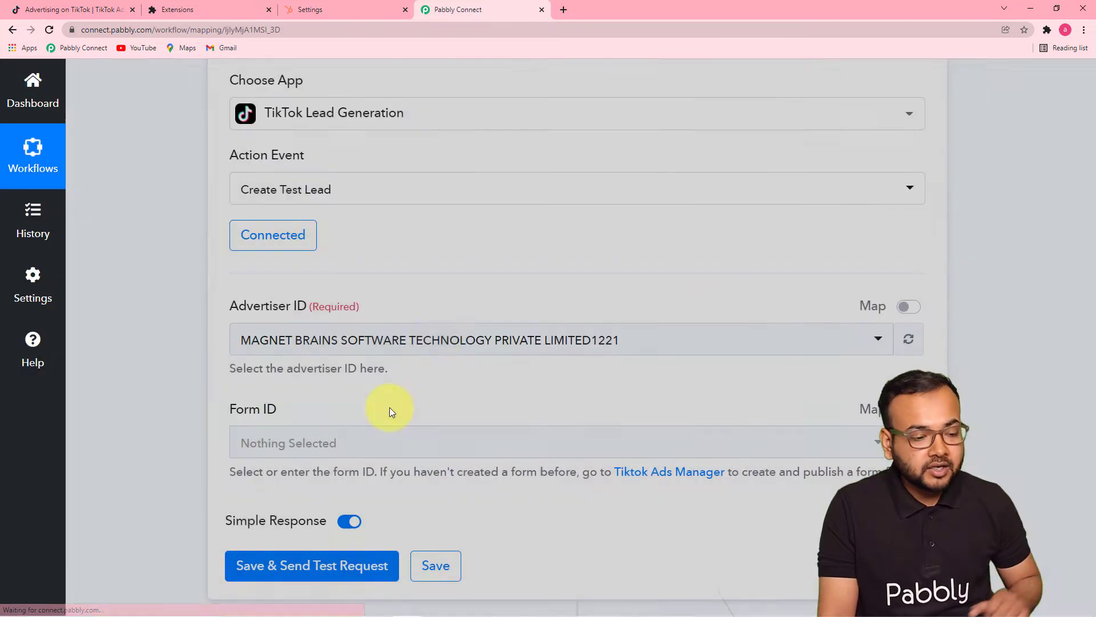
Step: Set the action's Advertiser ID to Magnet Brains LLC1221 and its Form ID to Contact Form
scroll(279, 288, down, 2)
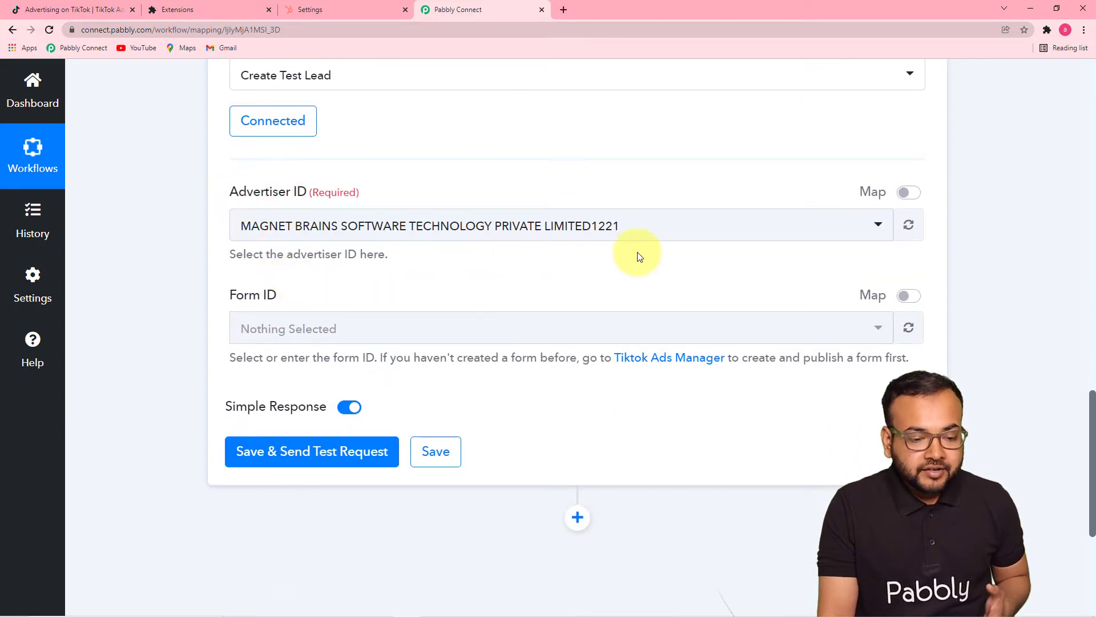
click(661, 234)
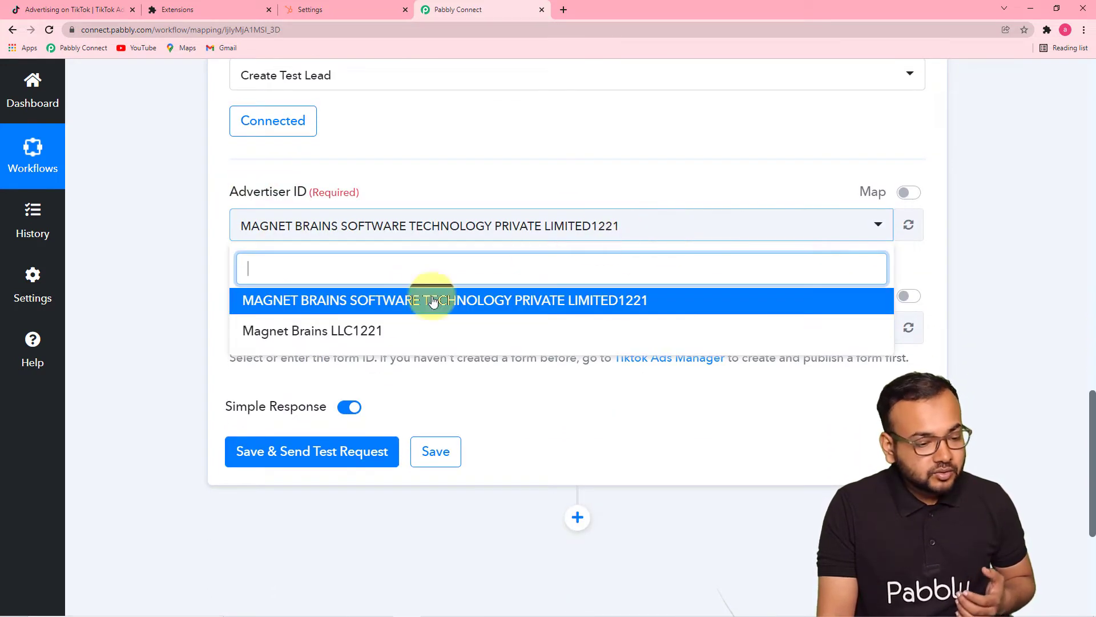
click(386, 331)
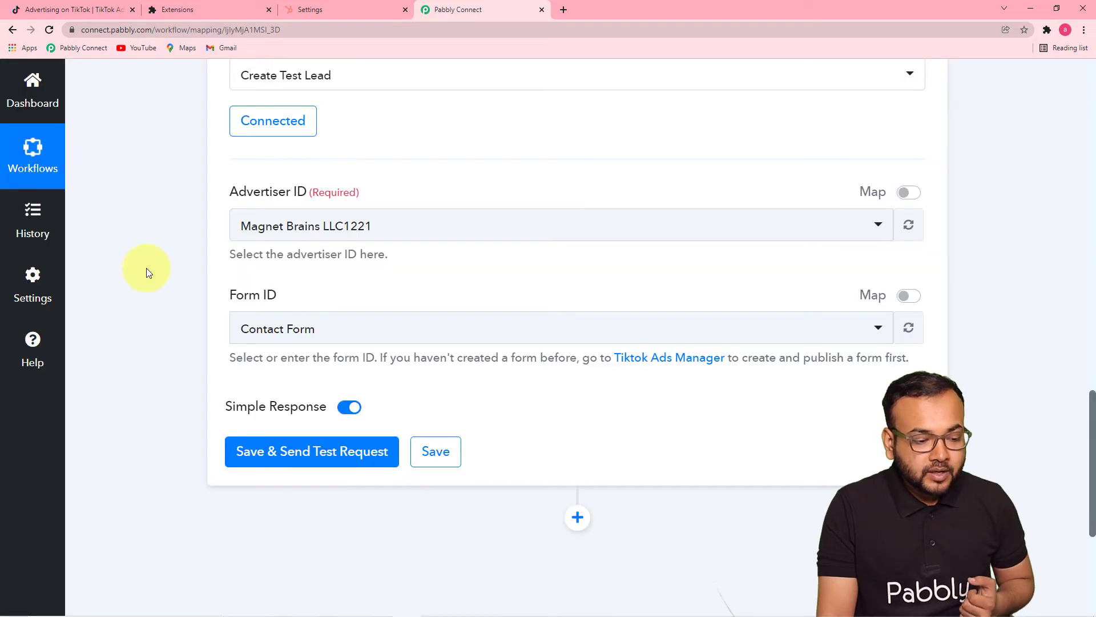
scroll(146, 268, down, 2)
click(399, 224)
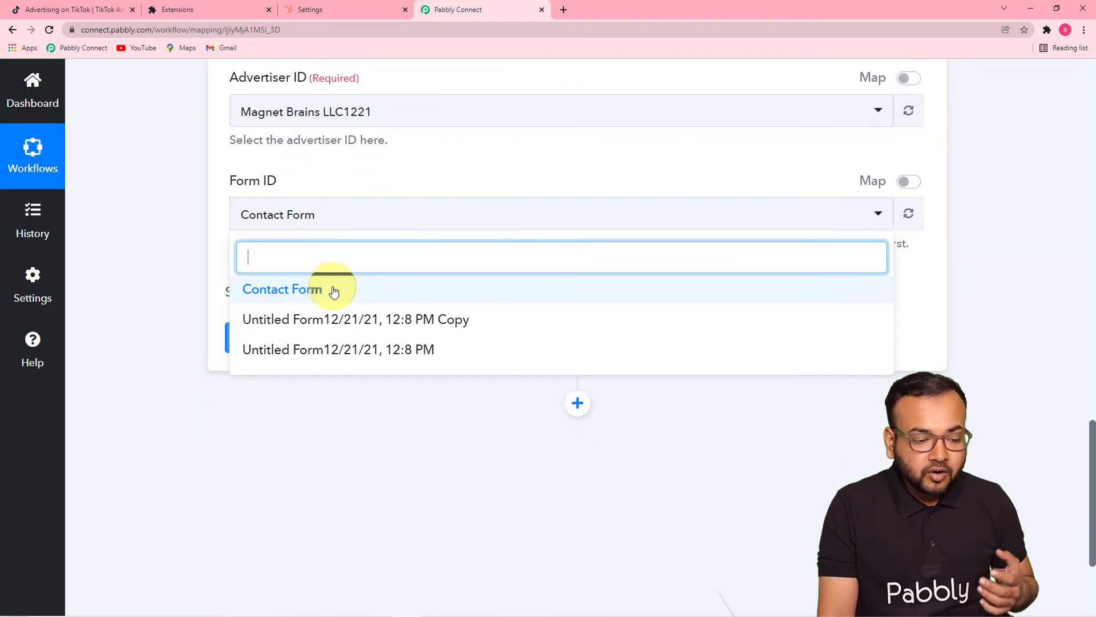
click(334, 292)
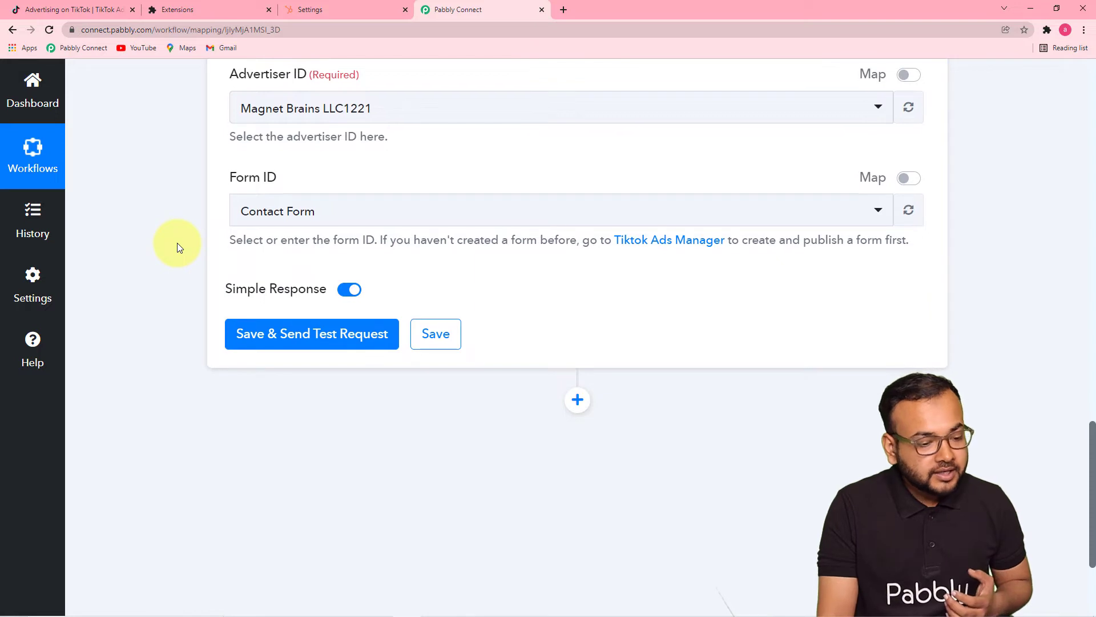
Step: Review the trigger's settings and test request status alongside the Create Test Lead action's configuration
scroll(177, 243, down, 3)
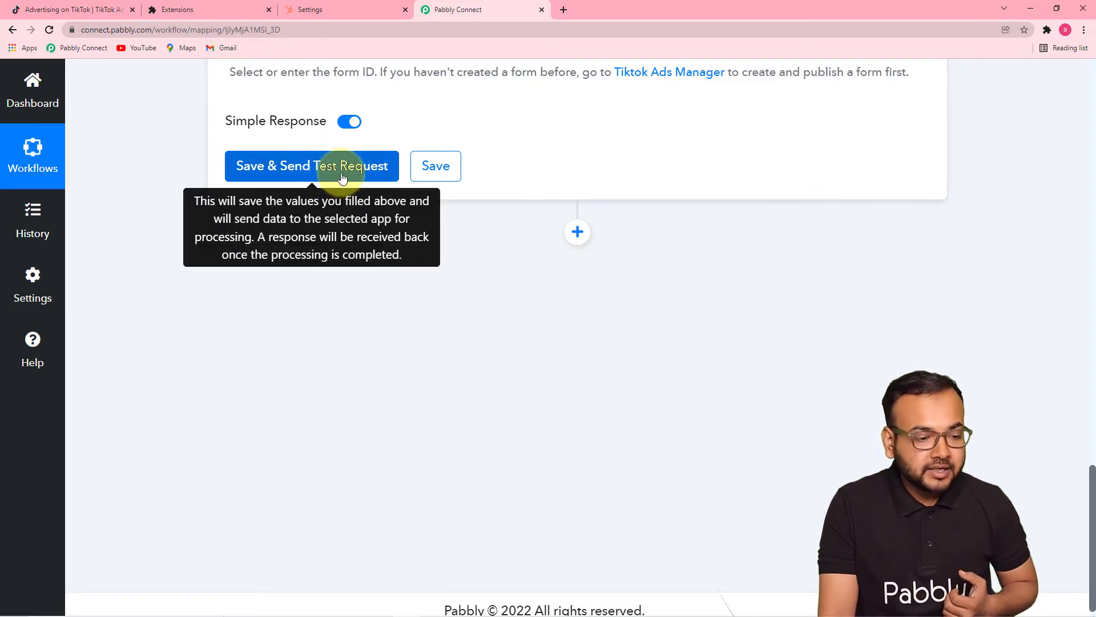
scroll(343, 171, up, 10)
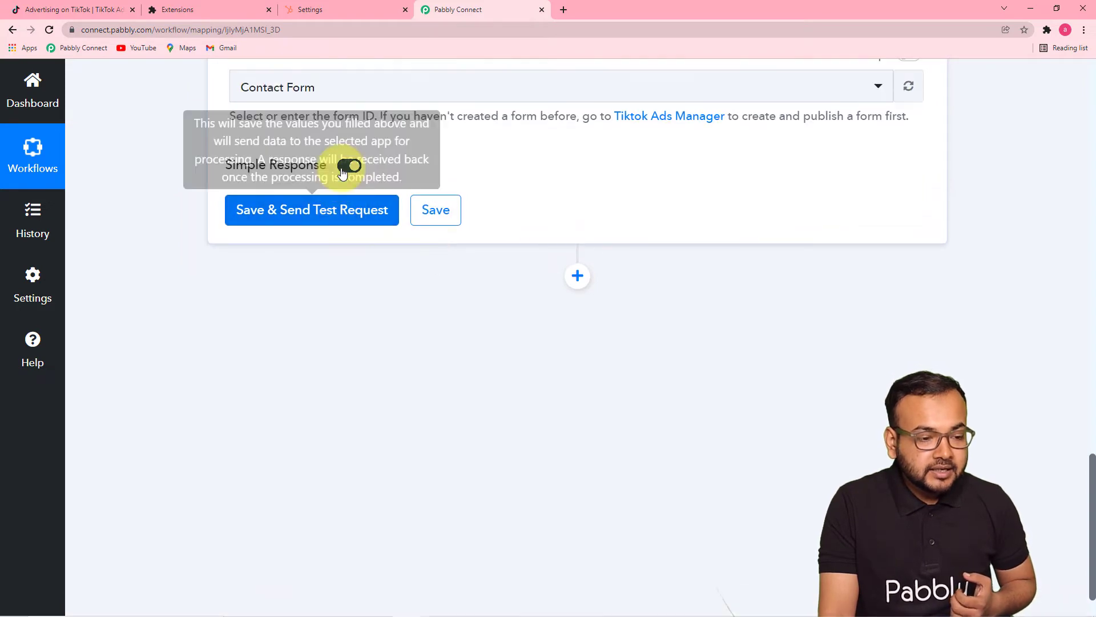
scroll(191, 229, up, 1)
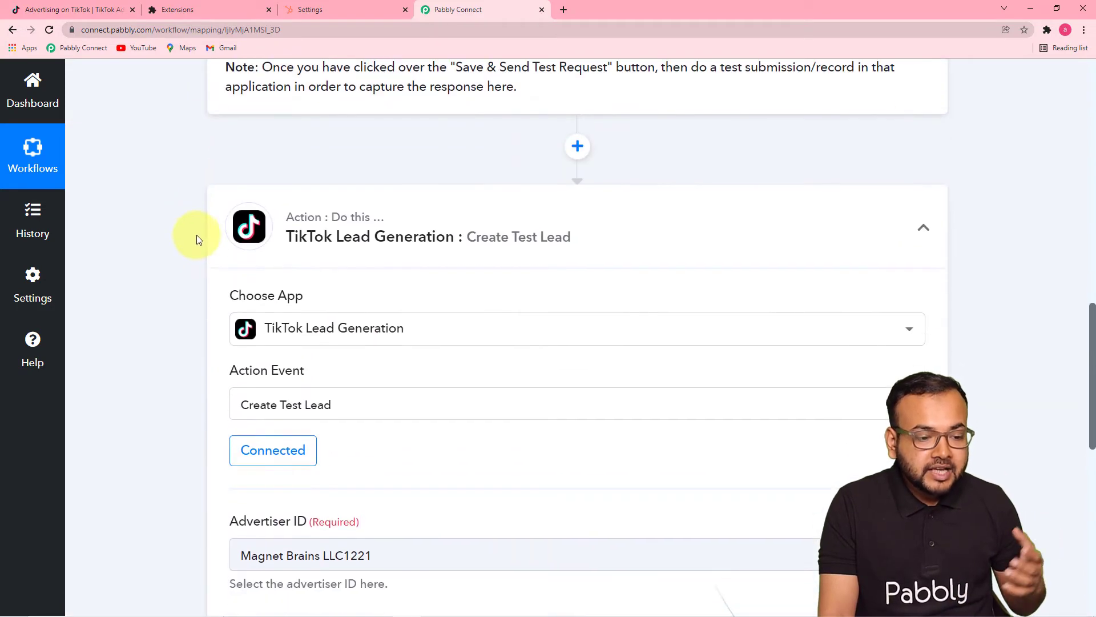
scroll(320, 160, up, 1)
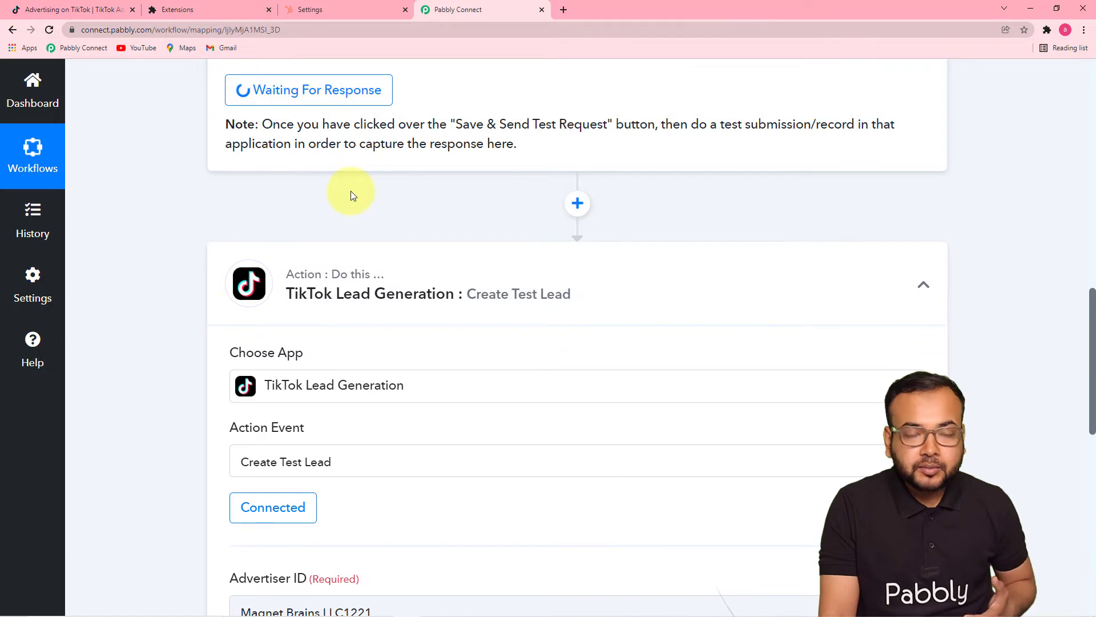
scroll(183, 206, up, 2)
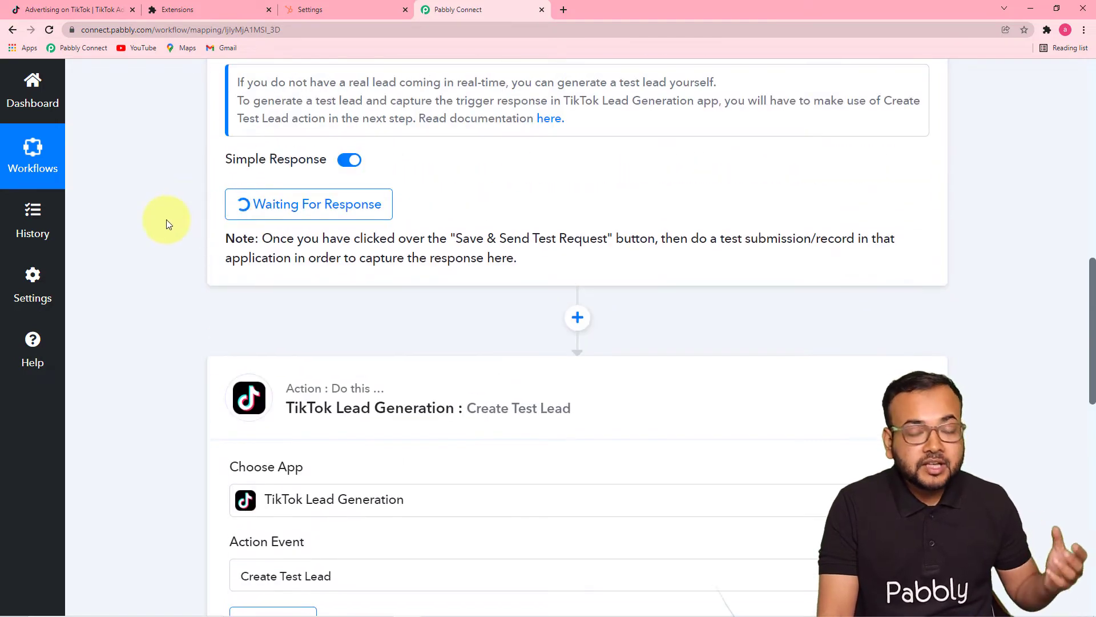
scroll(166, 219, up, 3)
scroll(166, 219, up, 5)
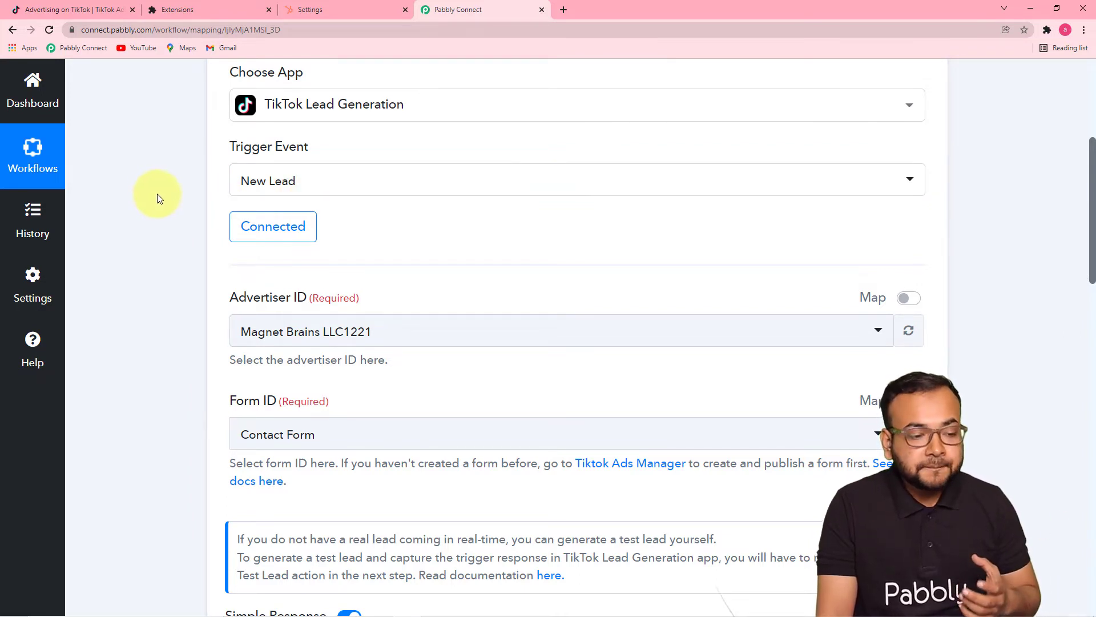
scroll(156, 194, down, 8)
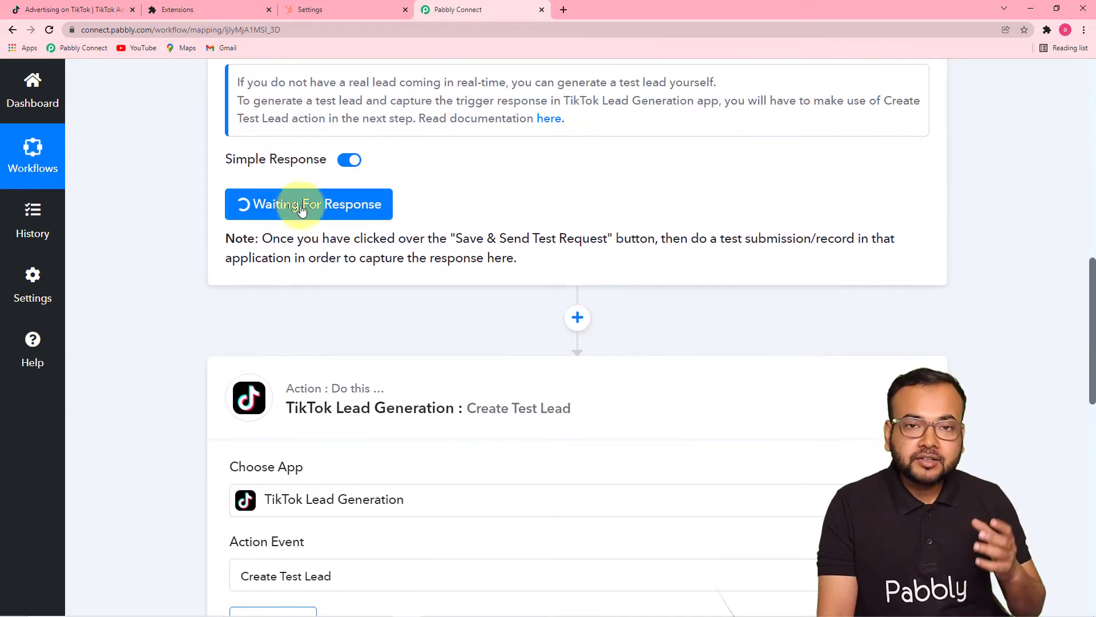
scroll(91, 247, down, 3)
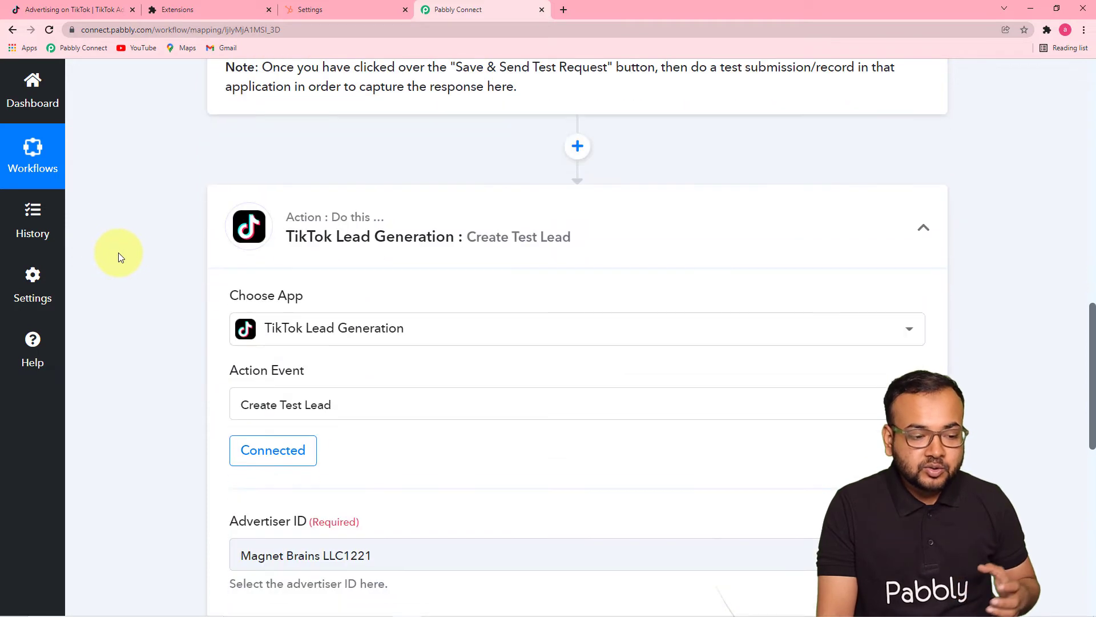
Step: Save the Create Test Lead action, send its test request and examine the lead fields in the received response
scroll(141, 252, down, 7)
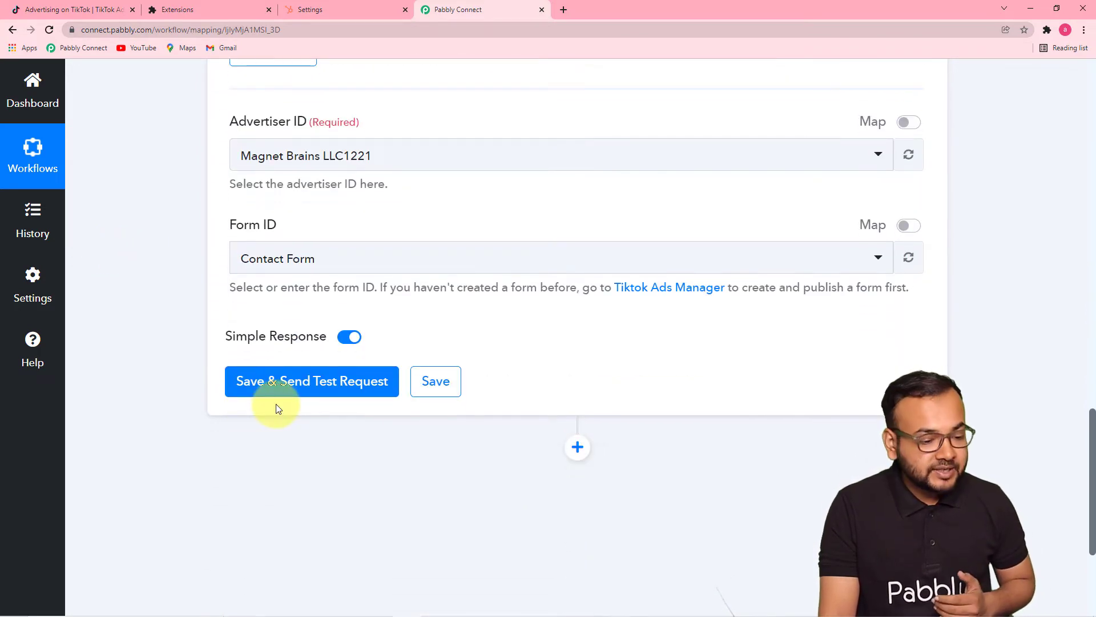
click(276, 384)
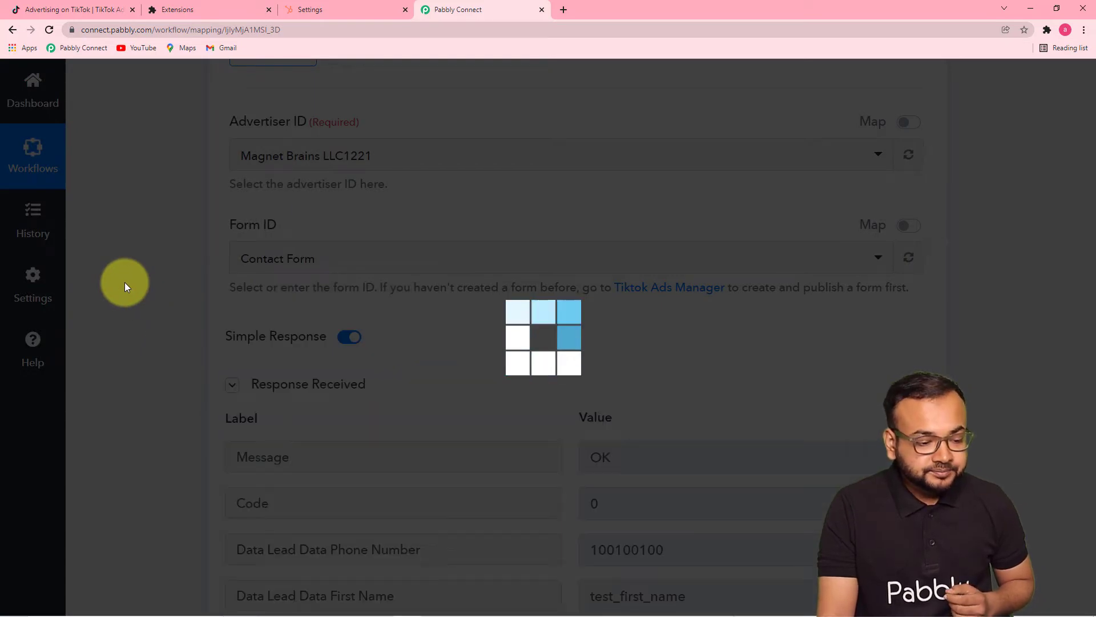
scroll(124, 282, down, 3)
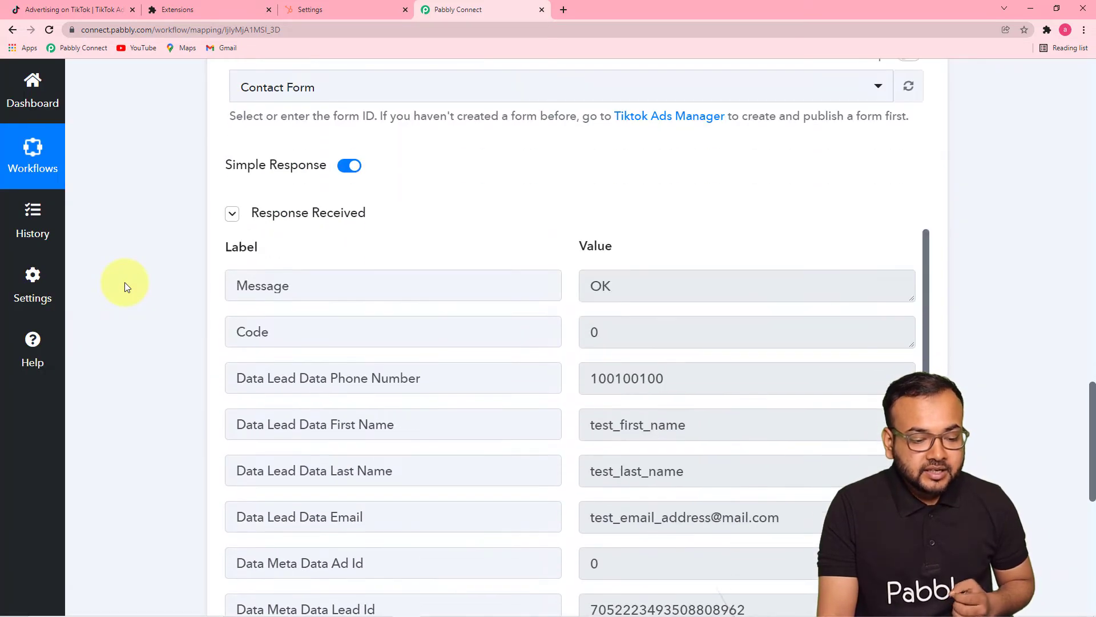
scroll(149, 308, up, 1)
scroll(148, 312, down, 4)
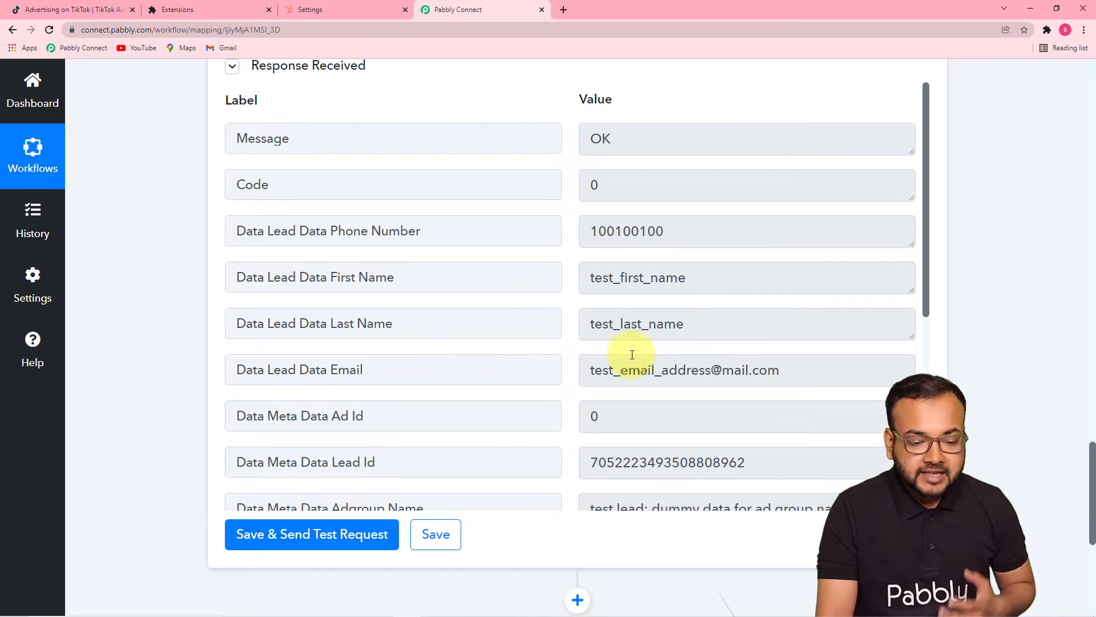
scroll(391, 335, down, 1)
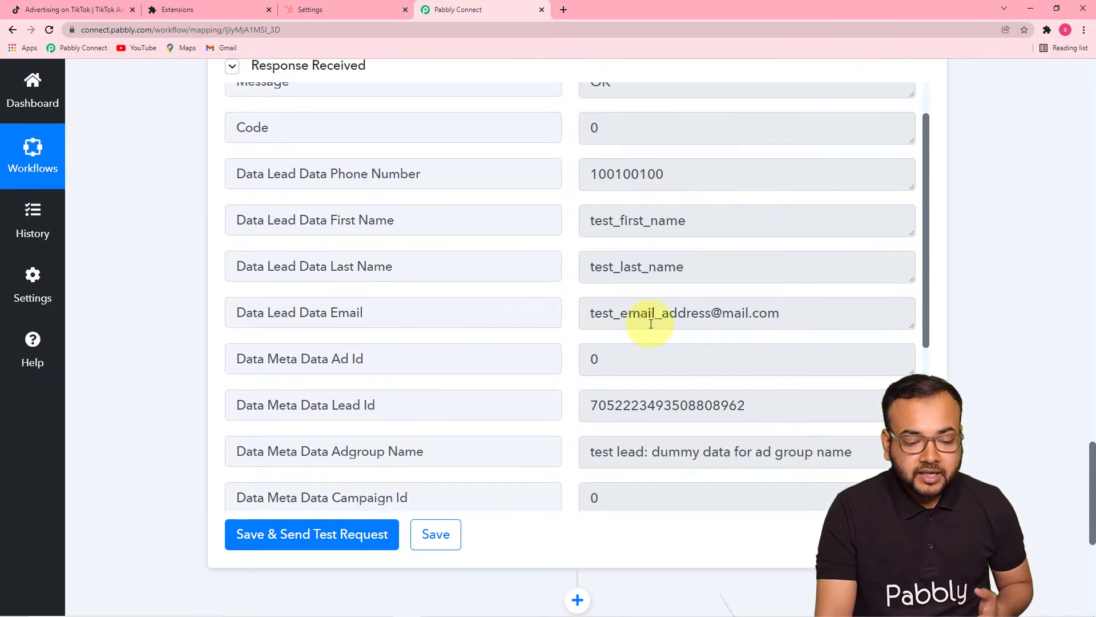
scroll(509, 325, down, 2)
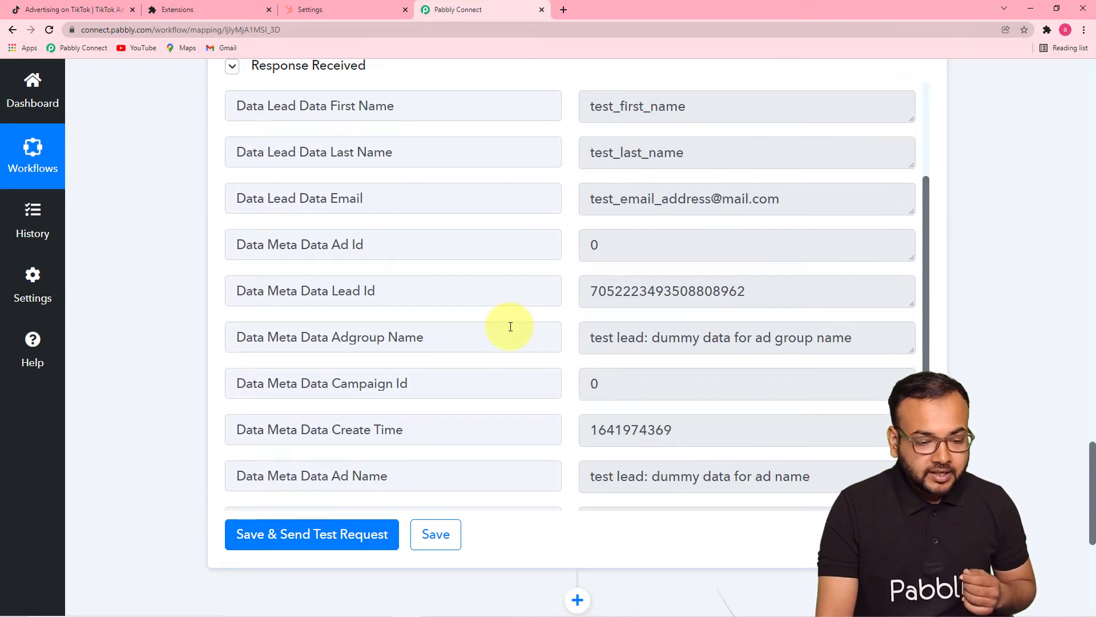
Step: Review the remaining lead and metadata fields in the Create Test Lead action's received response
scroll(472, 330, down, 4)
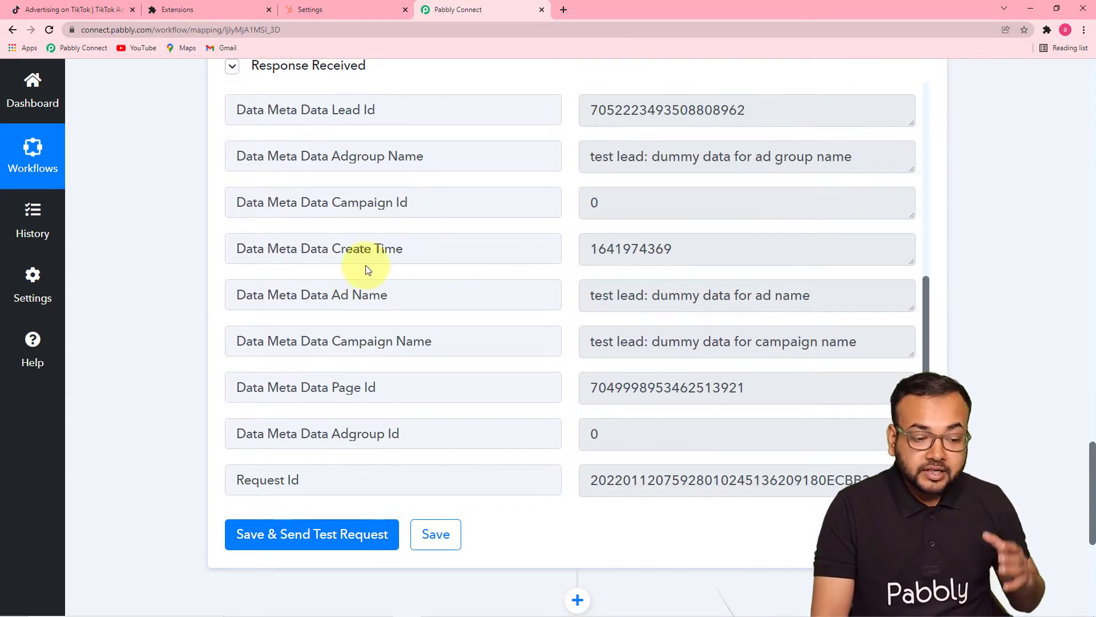
scroll(446, 303, down, 2)
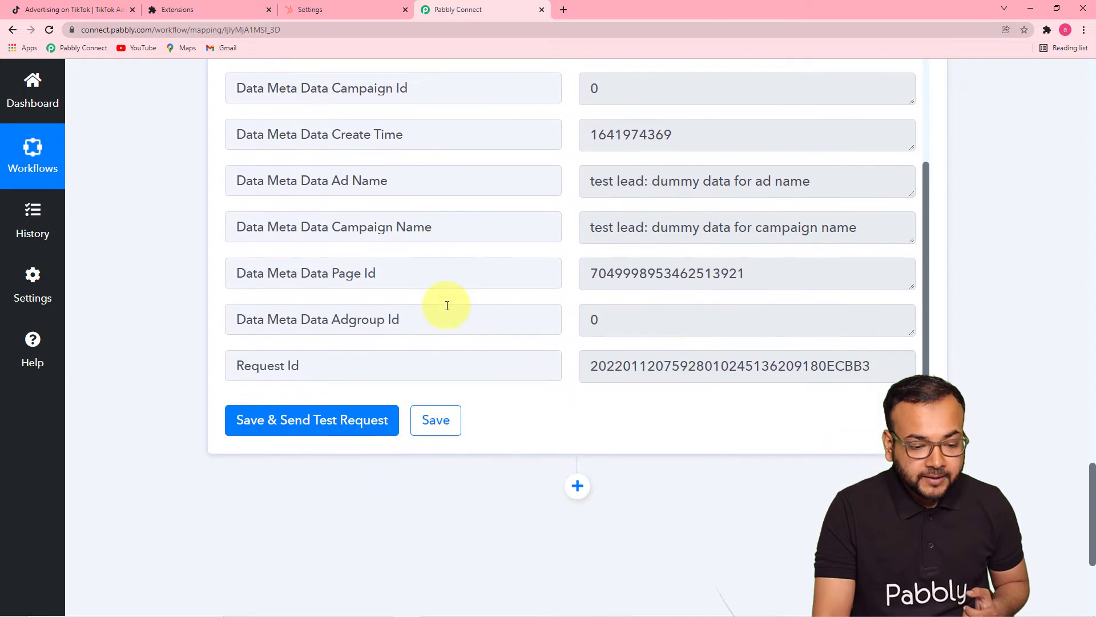
scroll(468, 308, up, 6)
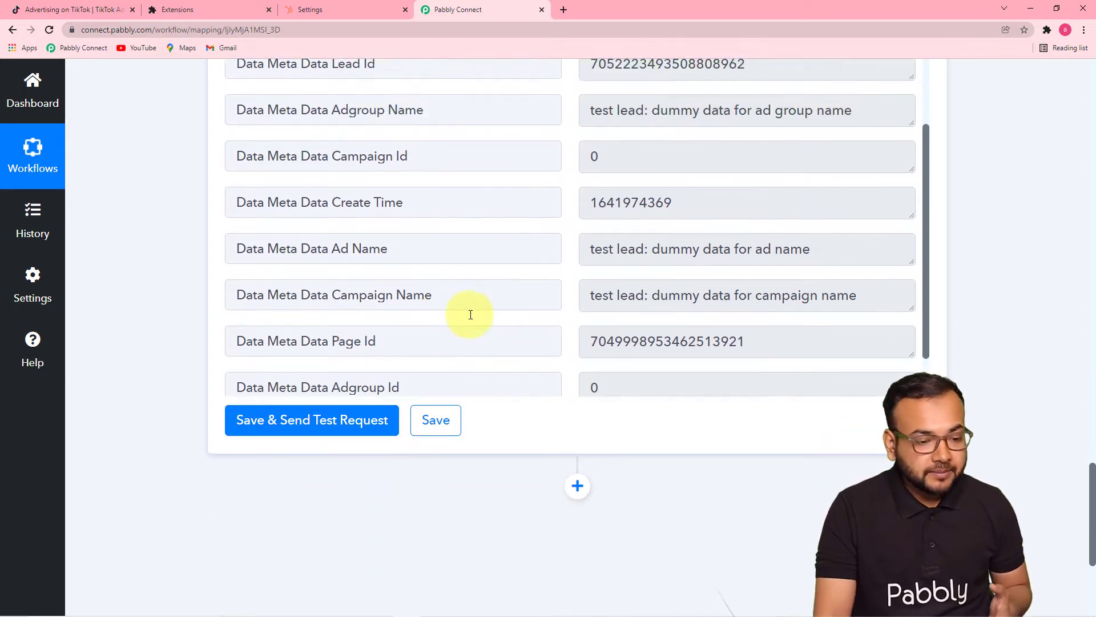
scroll(457, 291, down, 1)
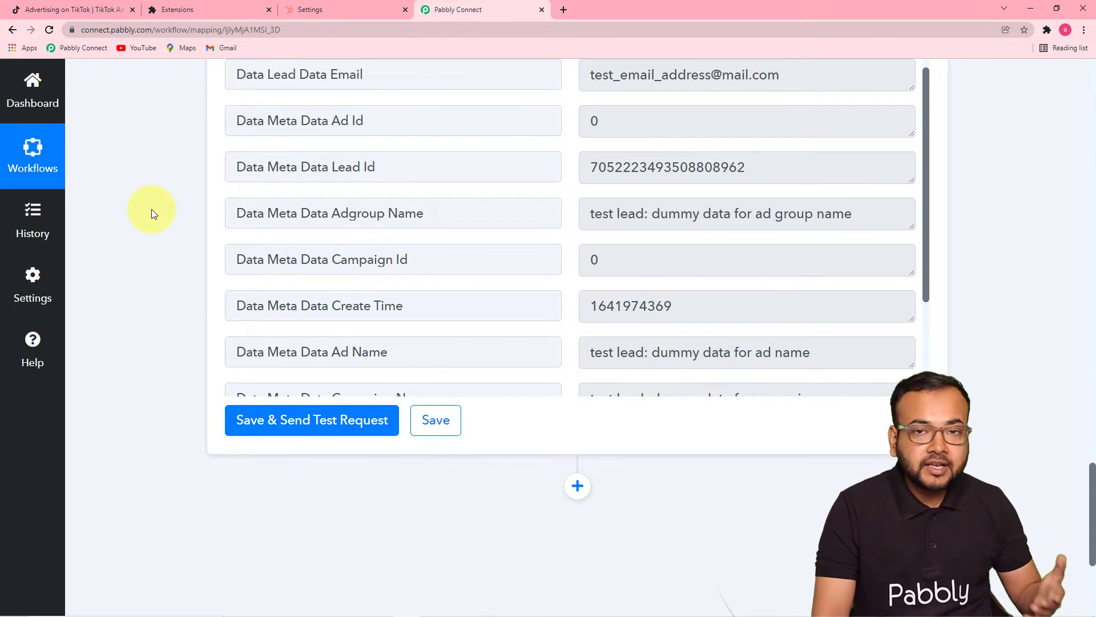
scroll(153, 213, up, 8)
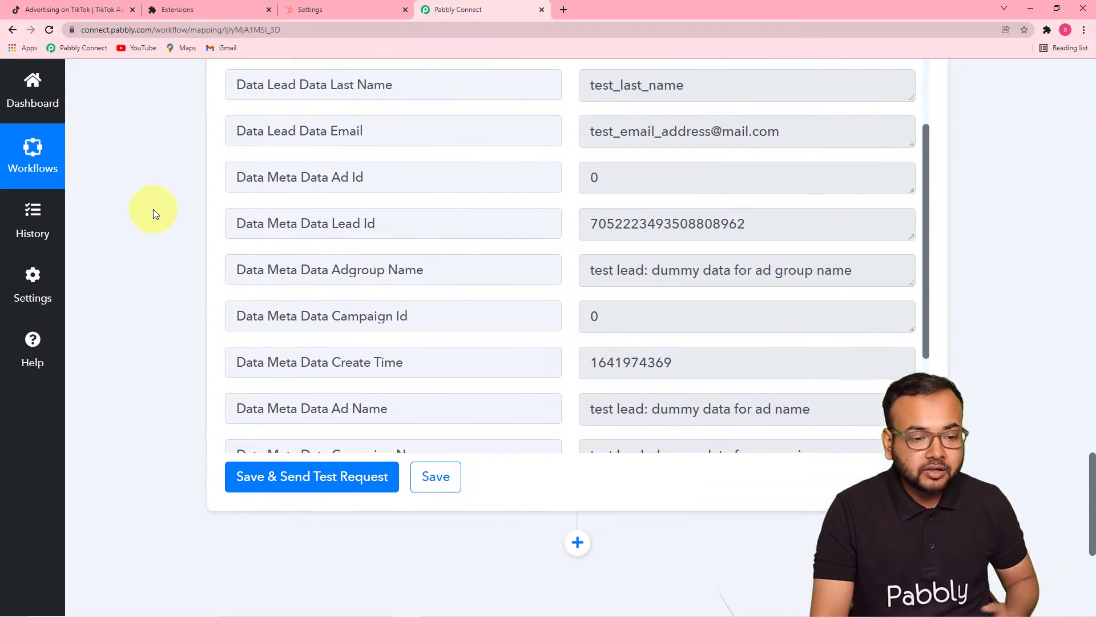
Step: Examine the trigger's received response, covering the form, campaign, ad, email, name and phone number fields of the test lead
scroll(153, 213, up, 10)
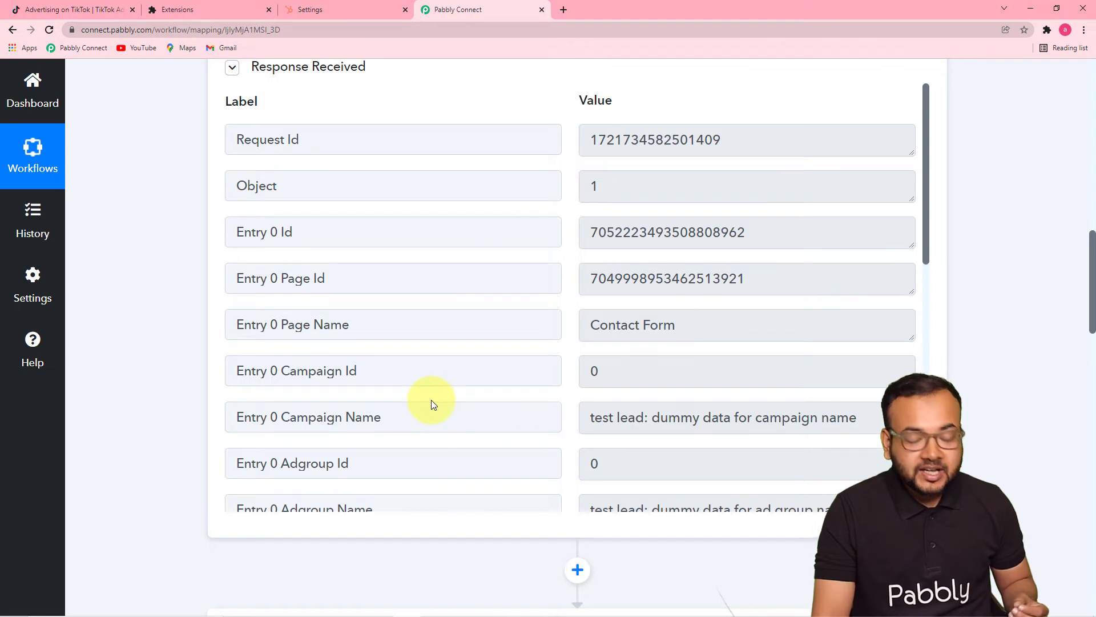
scroll(413, 380, down, 4)
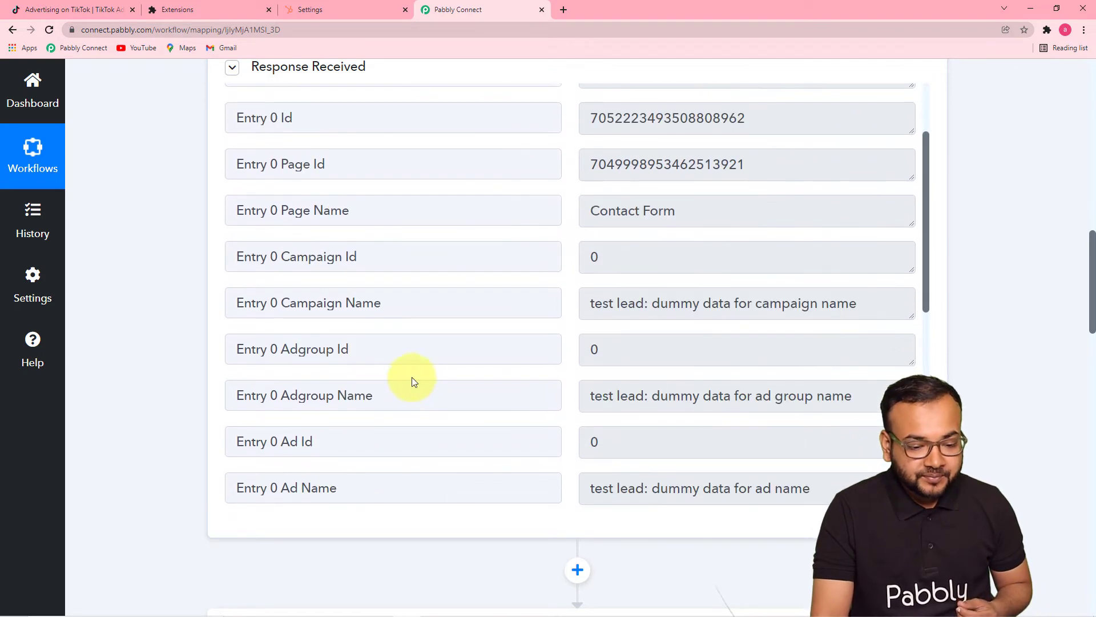
scroll(414, 377, up, 1)
scroll(414, 377, down, 1)
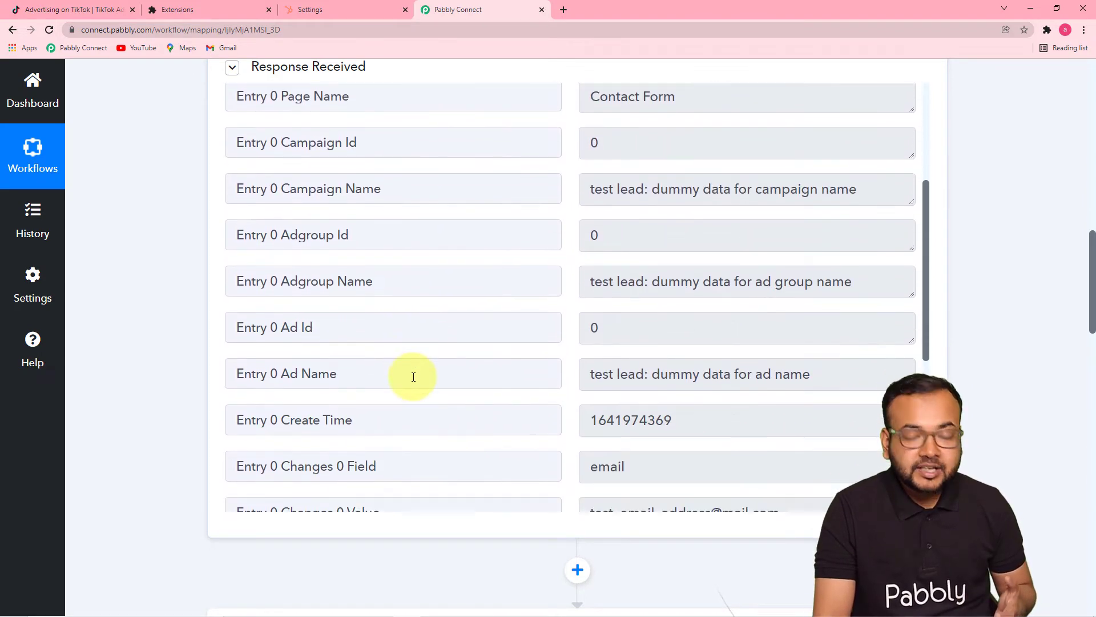
scroll(413, 377, down, 6)
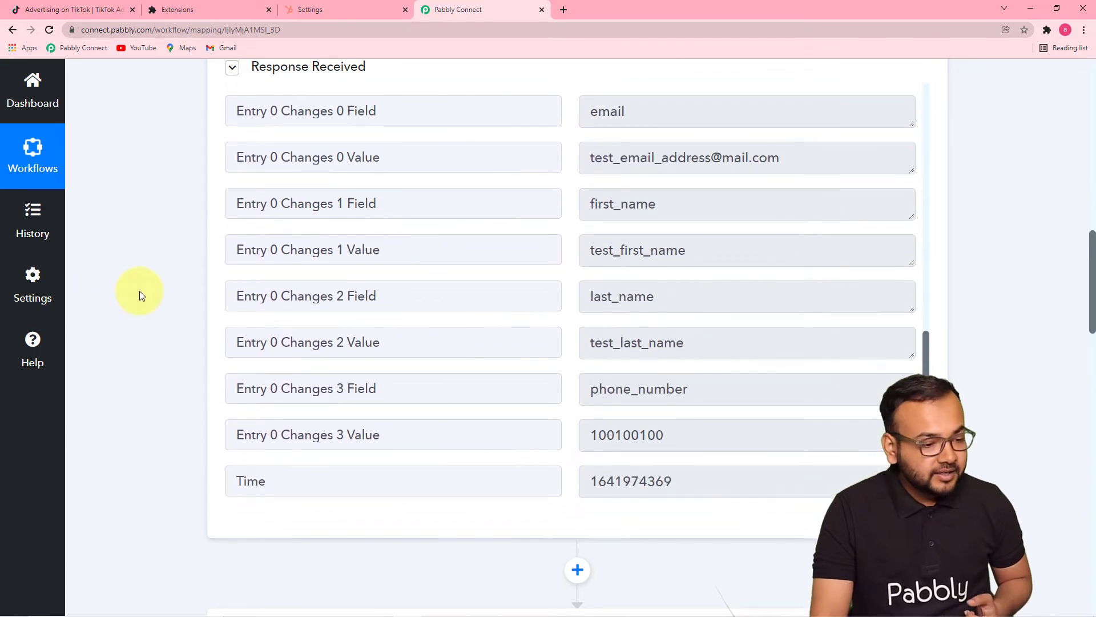
scroll(140, 293, down, 2)
scroll(140, 292, down, 5)
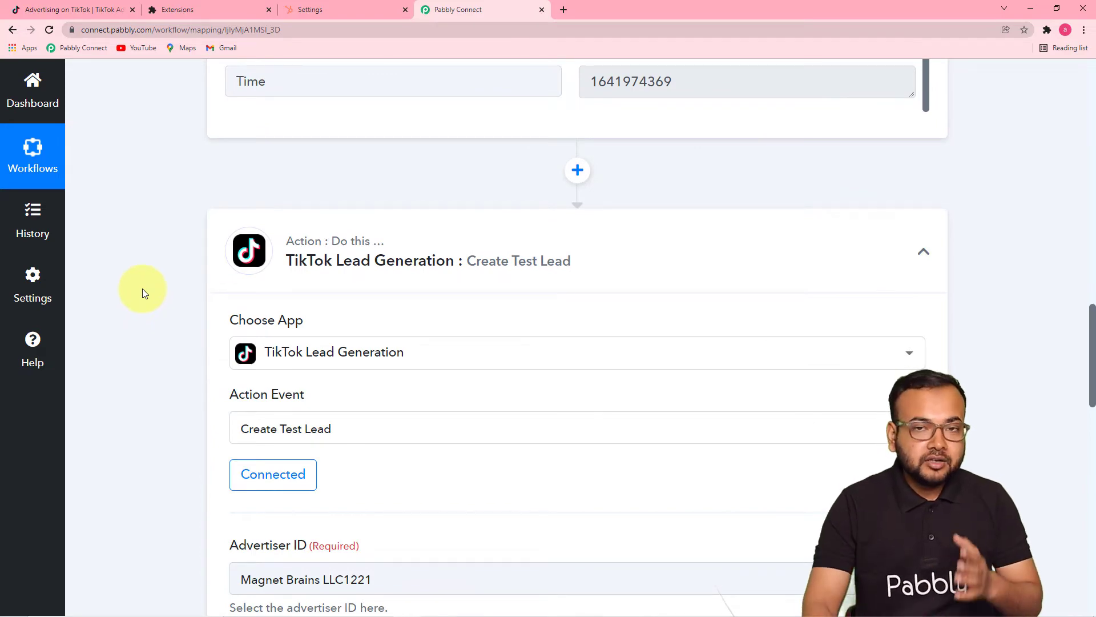
Step: Add an action after Create Test Lead using HubSpot CRM with the event Create a Contact (with Basic Properties)
scroll(142, 289, down, 7)
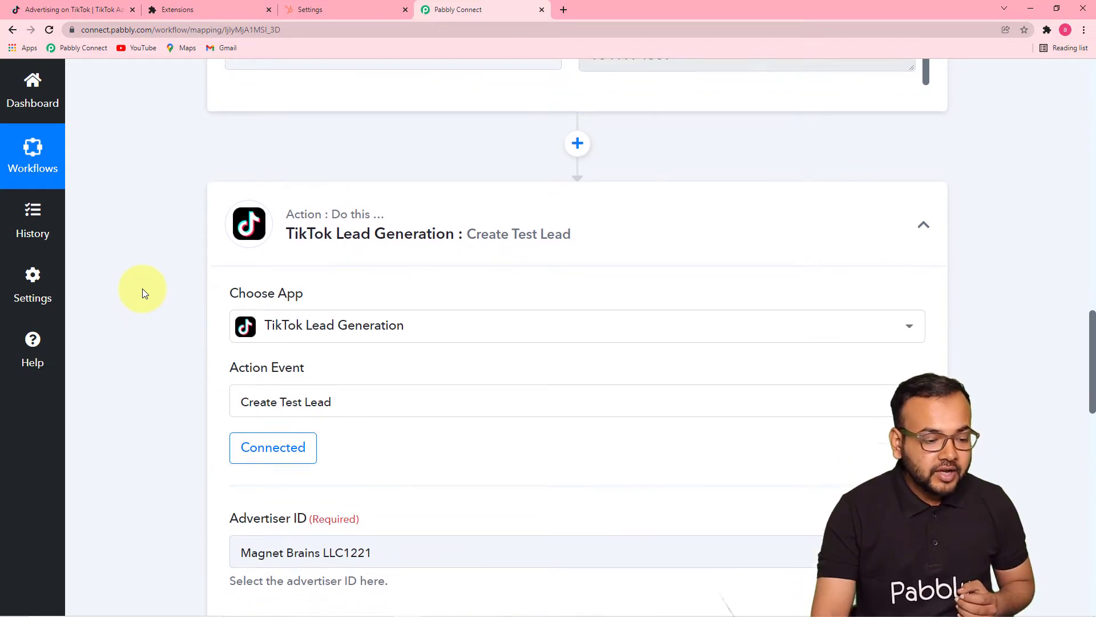
scroll(142, 289, down, 10)
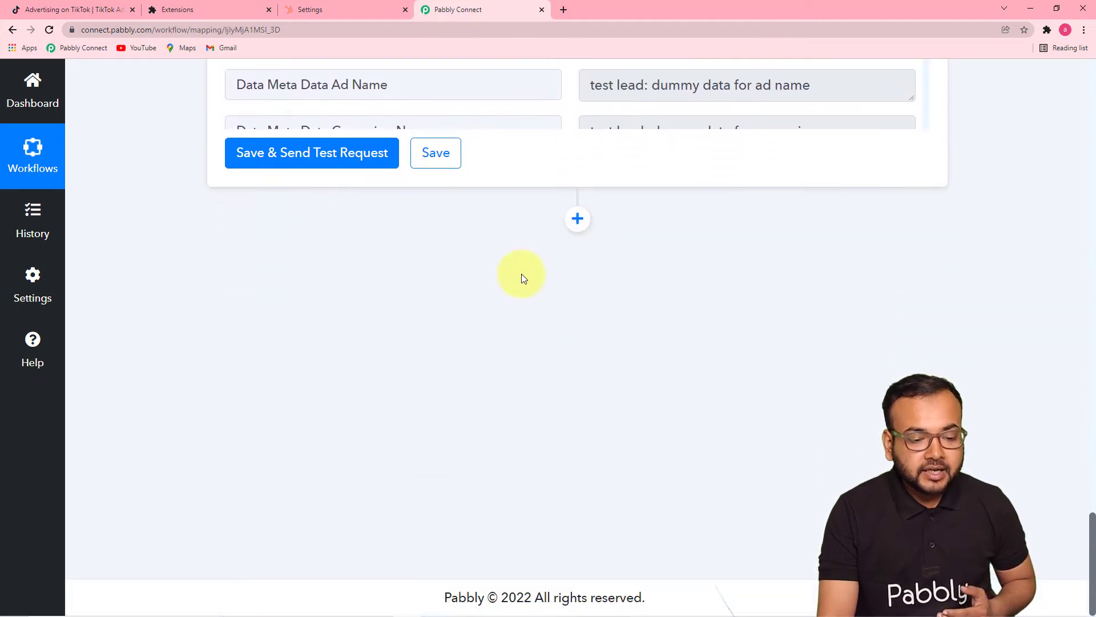
click(578, 218)
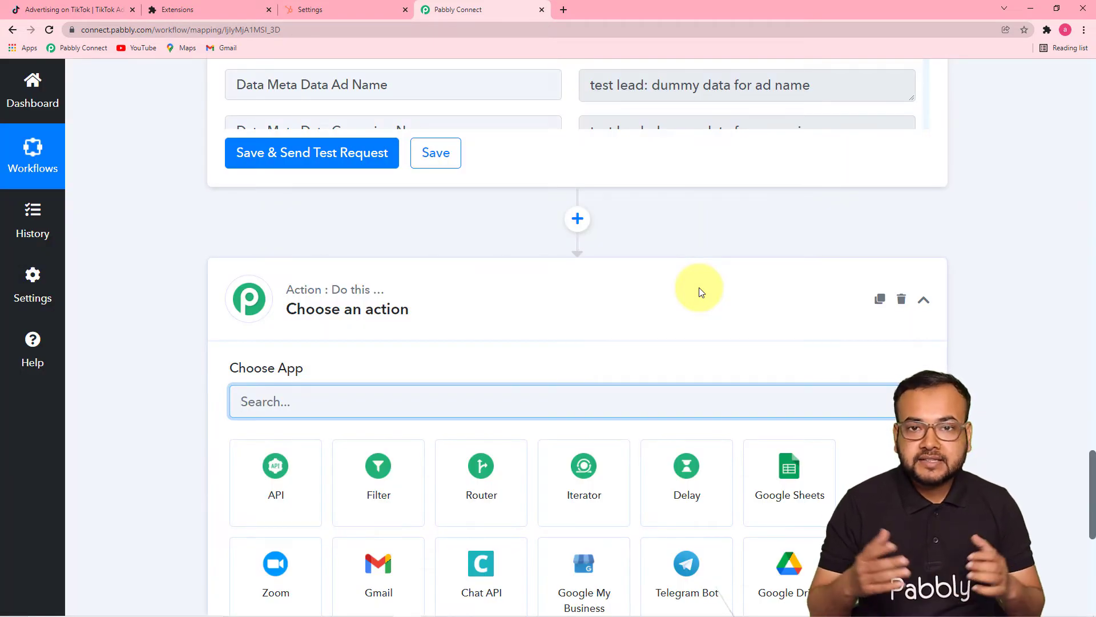
scroll(702, 292, down, 5)
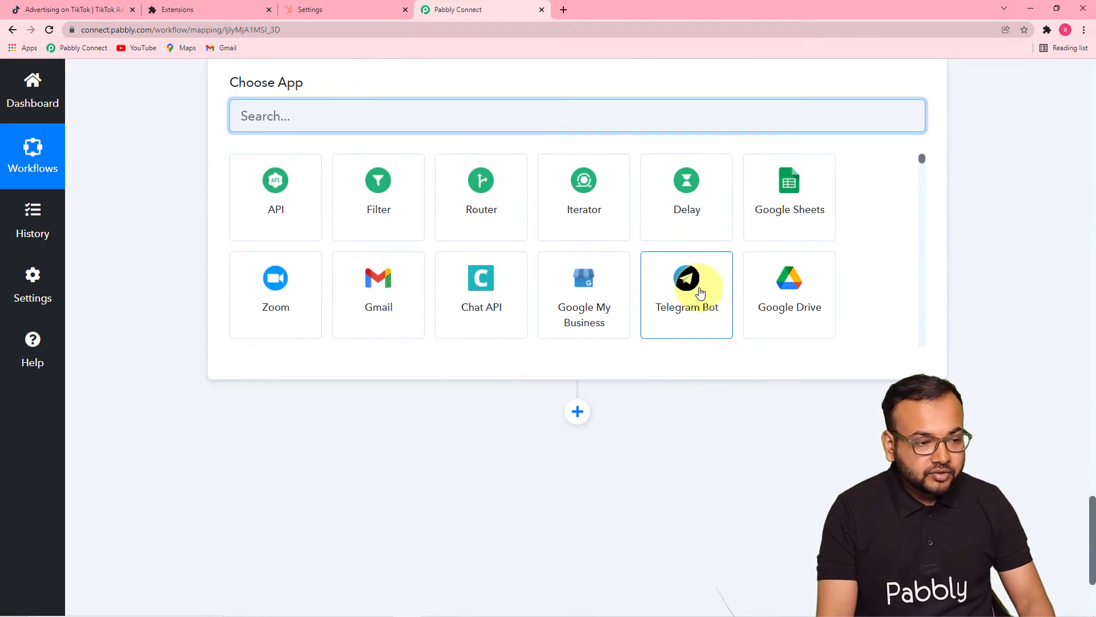
text(h)
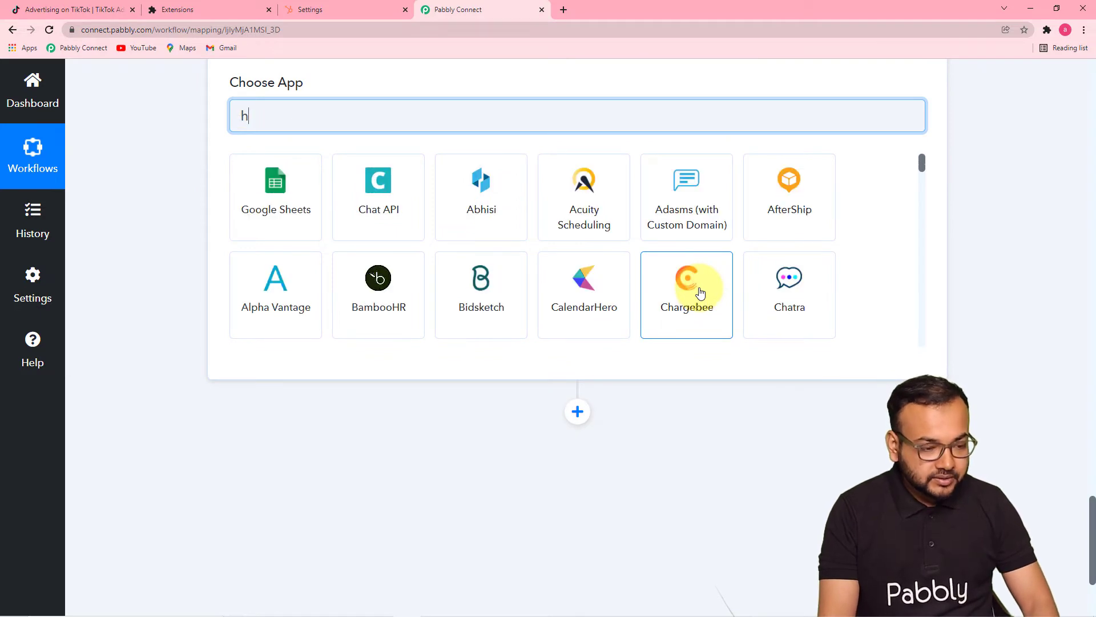
text(ubs)
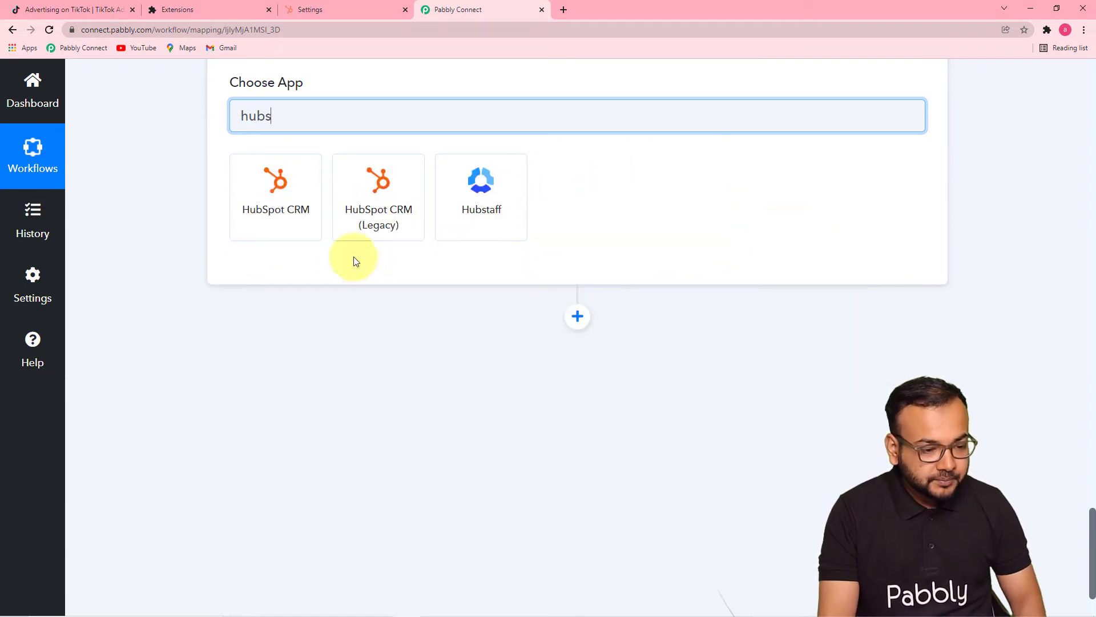
click(274, 224)
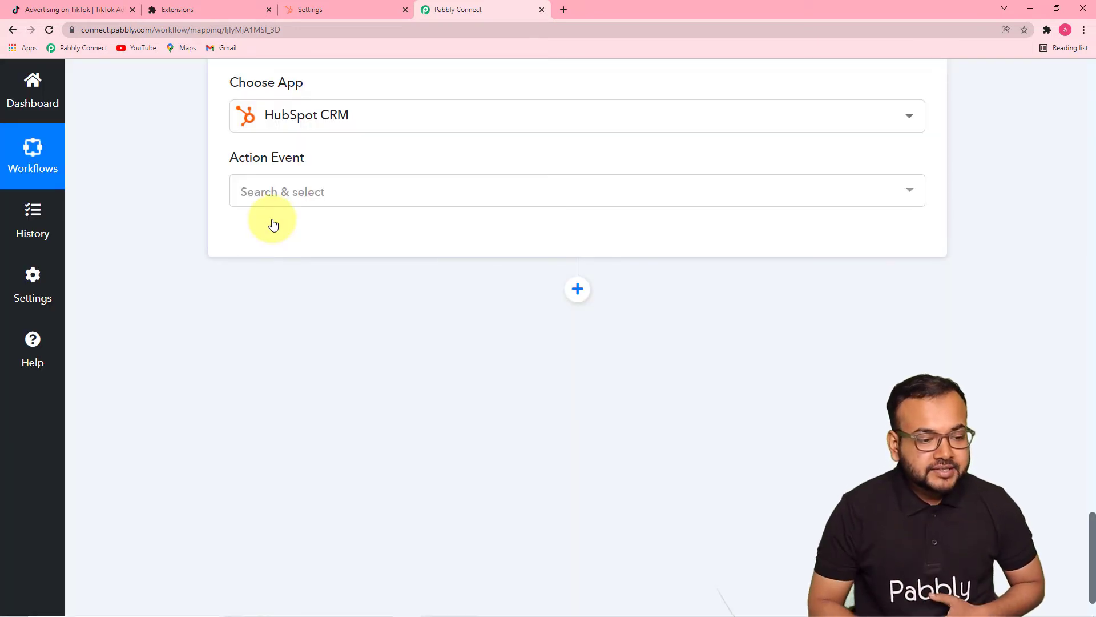
click(292, 191)
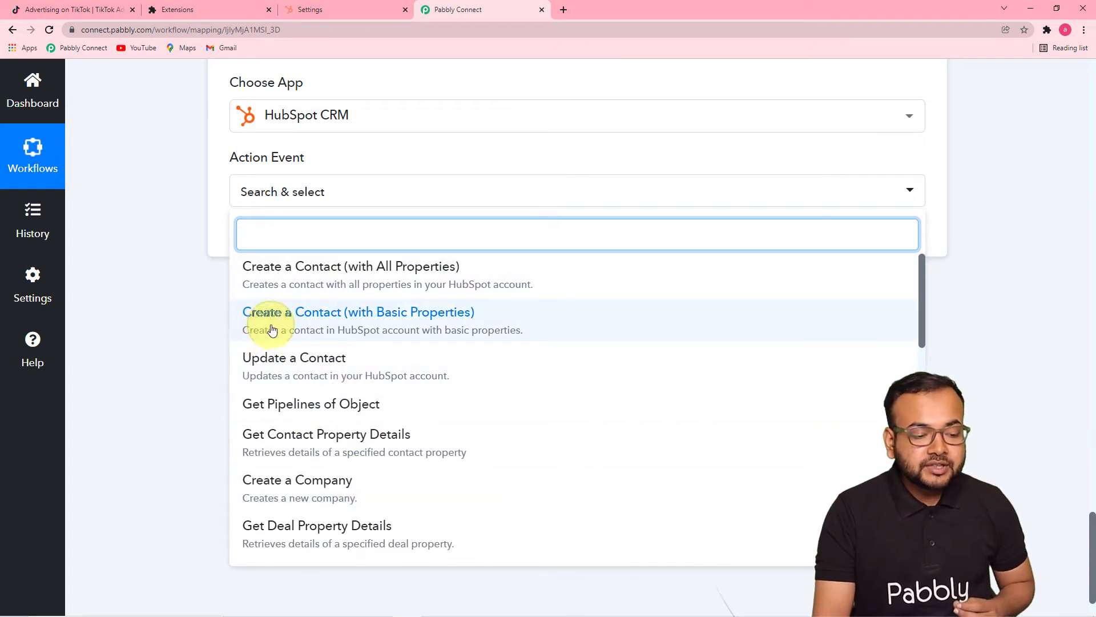
click(328, 321)
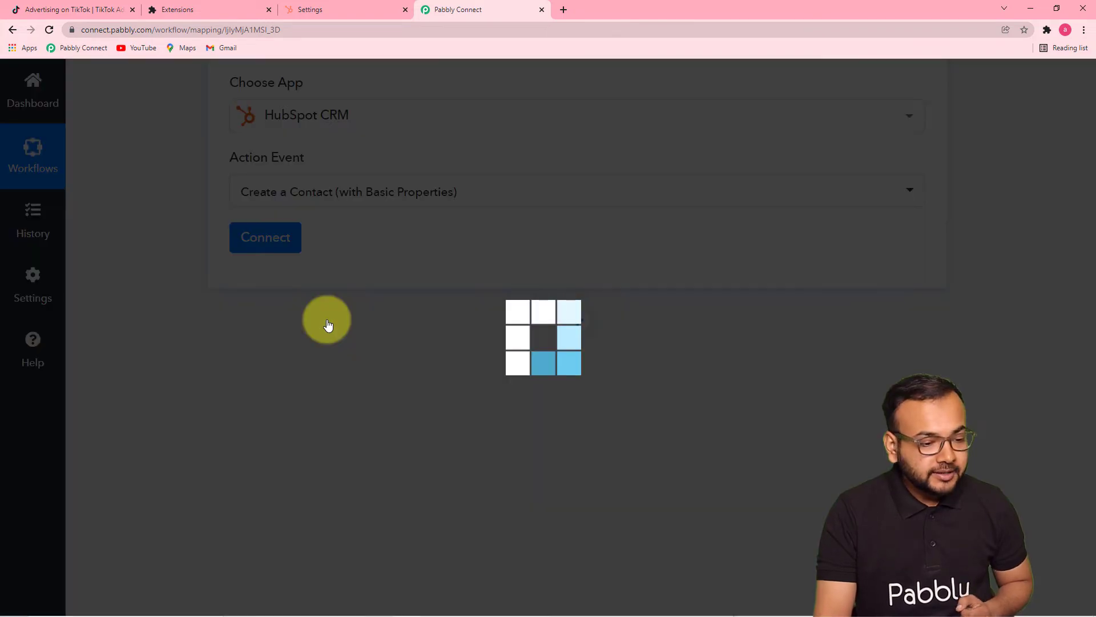
Step: Start a new connection for the HubSpot CRM action and view its API key instructions
click(272, 242)
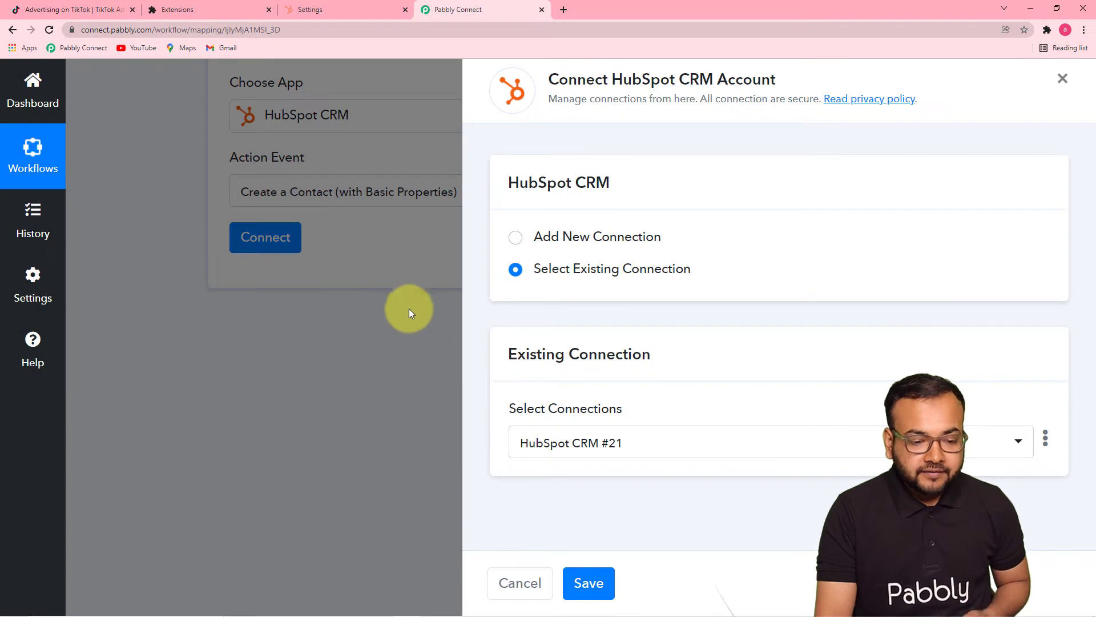
click(516, 243)
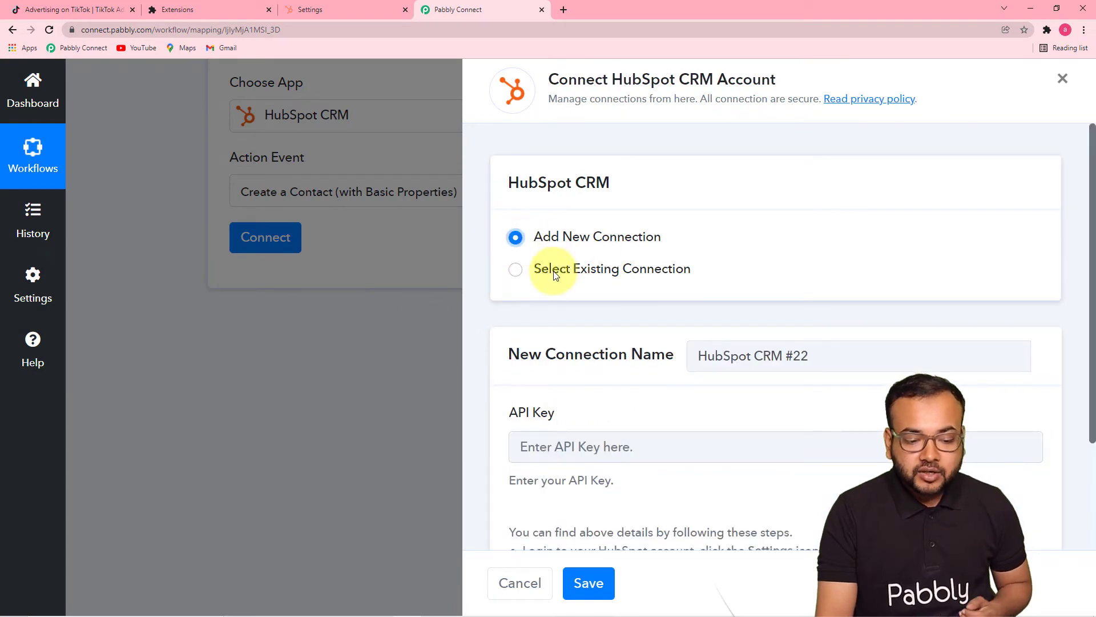
scroll(553, 274, down, 2)
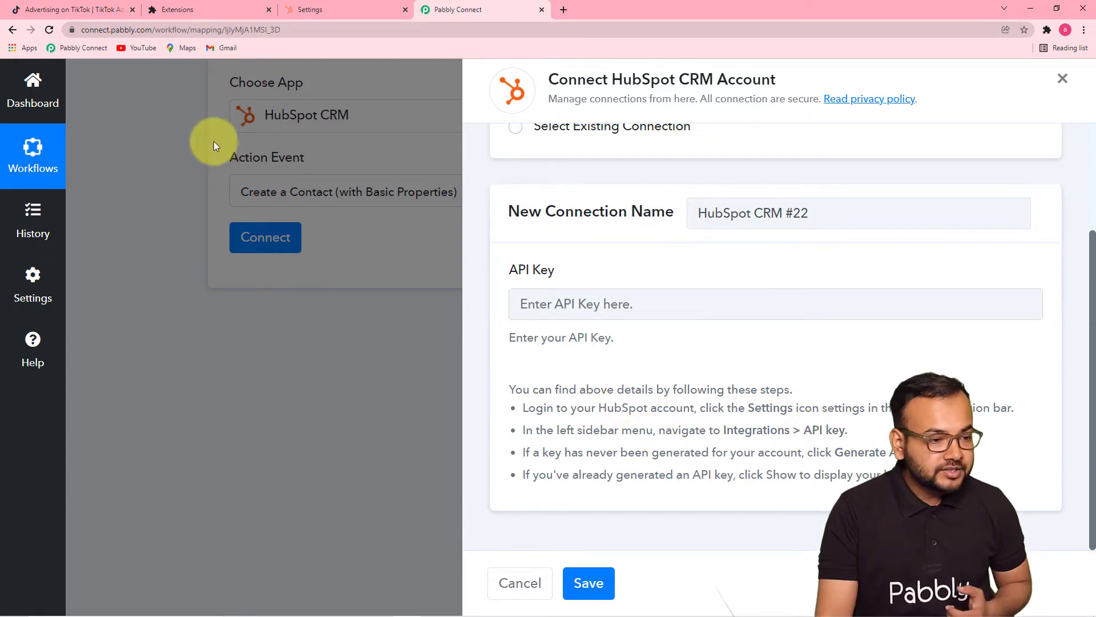
Step: Switch to HubSpot and view the list of all contacts
click(316, 16)
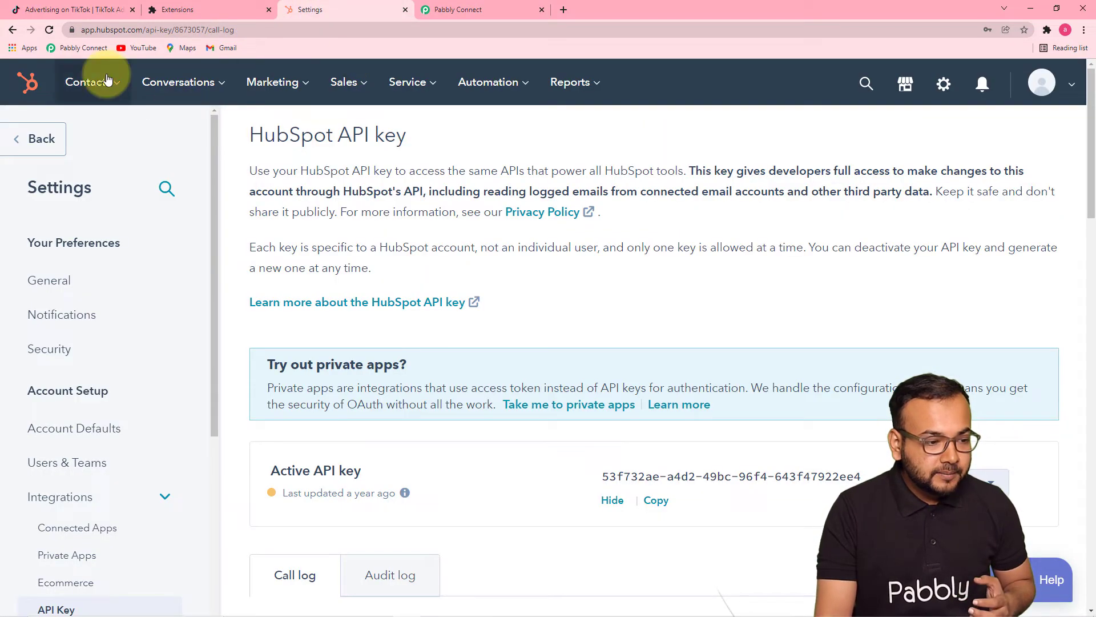
click(83, 84)
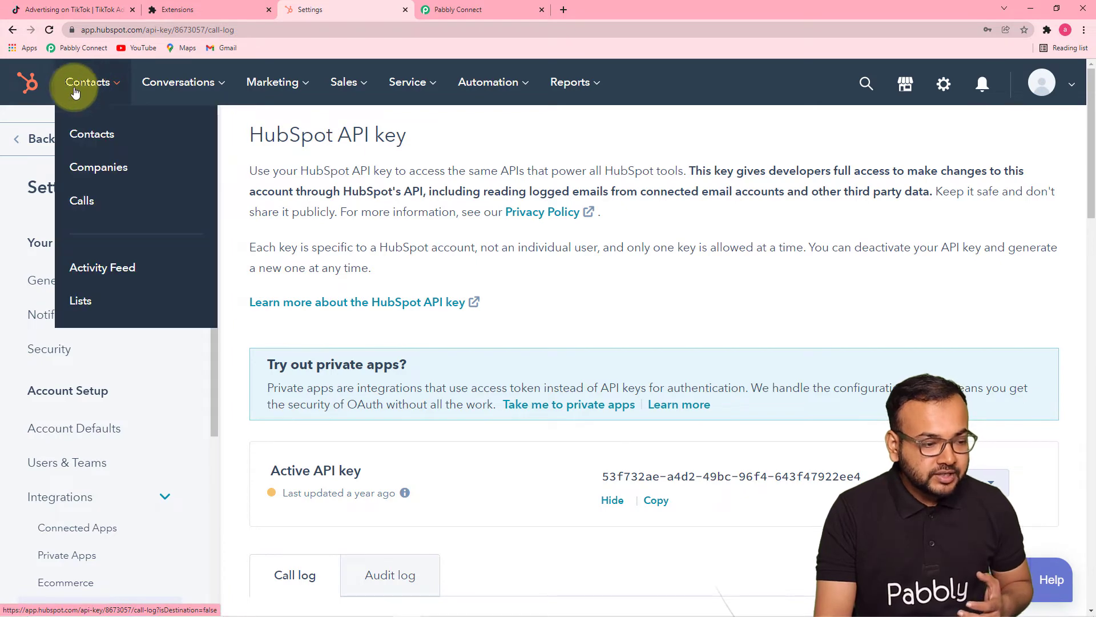
click(82, 139)
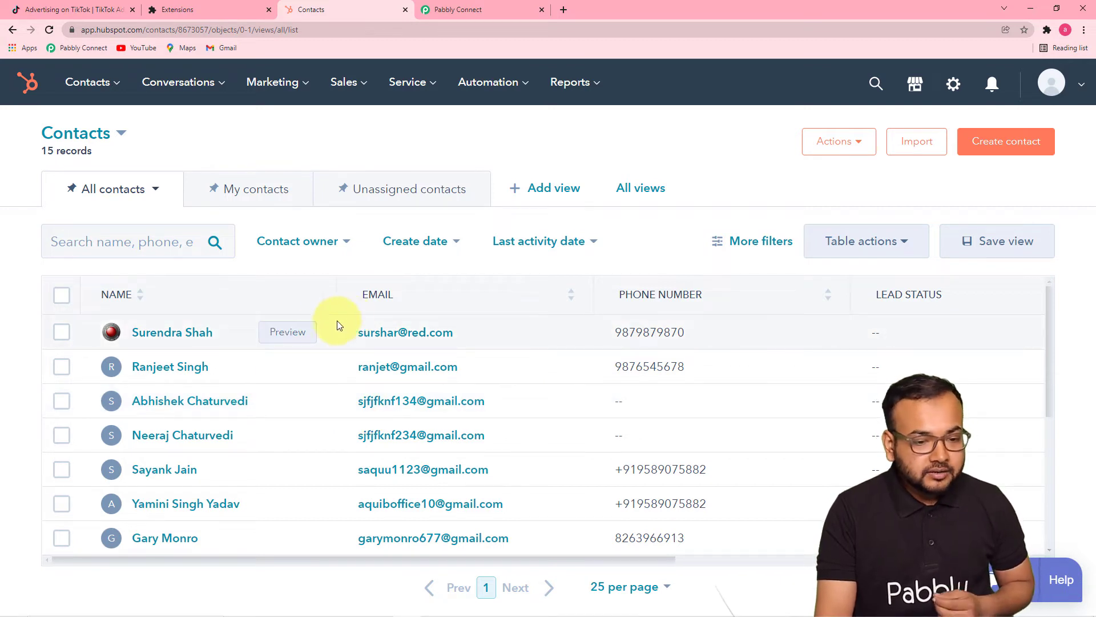
Step: Open the API Key page in HubSpot's integration settings, reveal the active API key and copy it
click(945, 91)
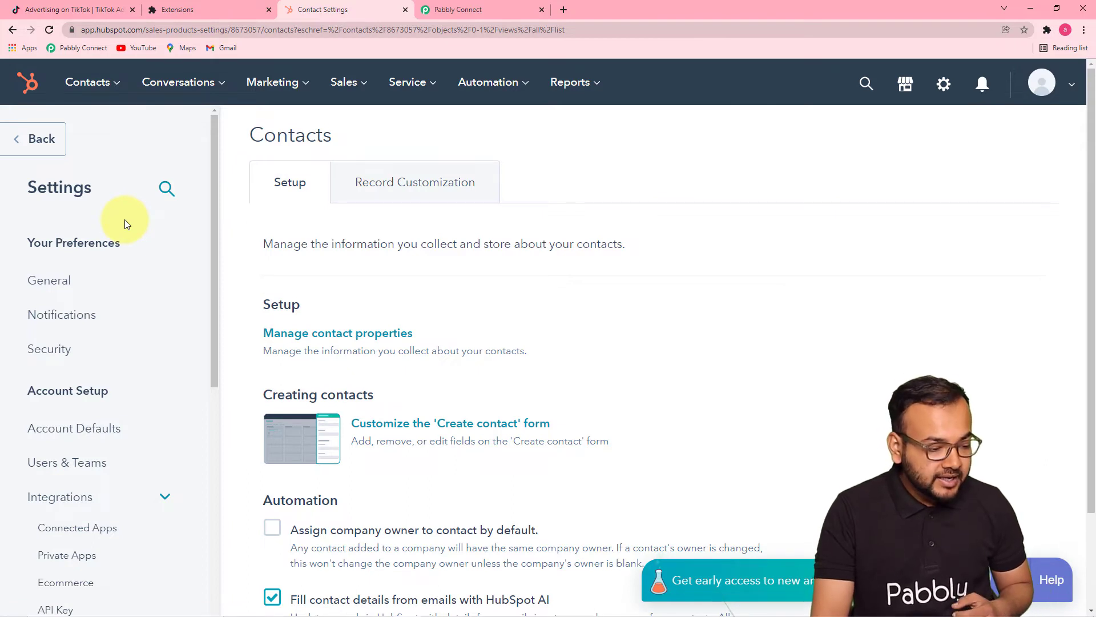
scroll(158, 268, down, 2)
scroll(162, 268, down, 2)
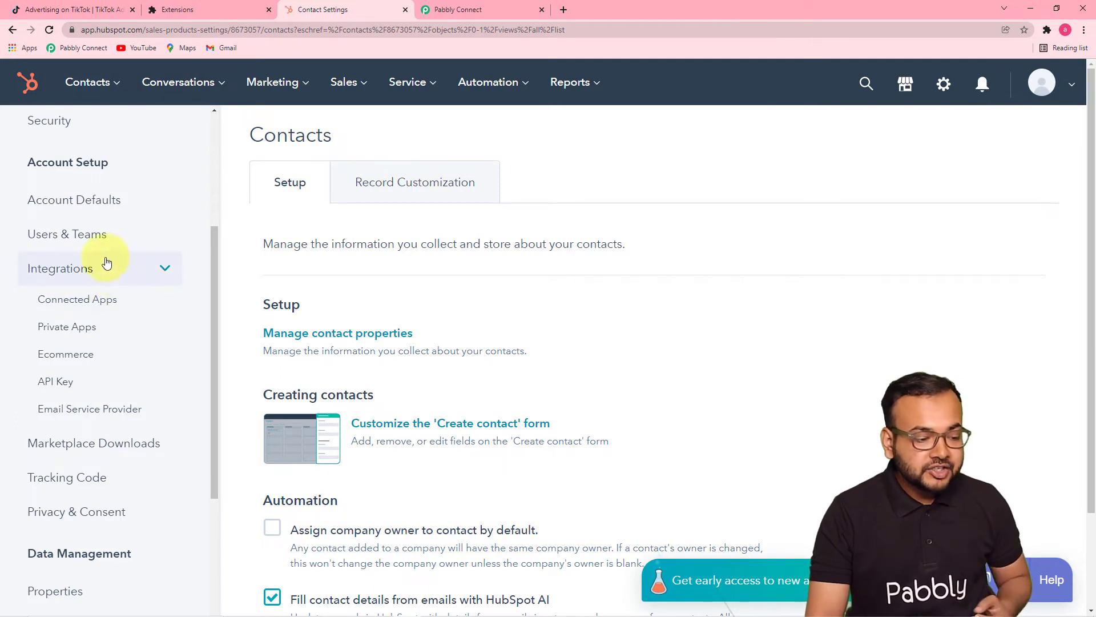
click(65, 394)
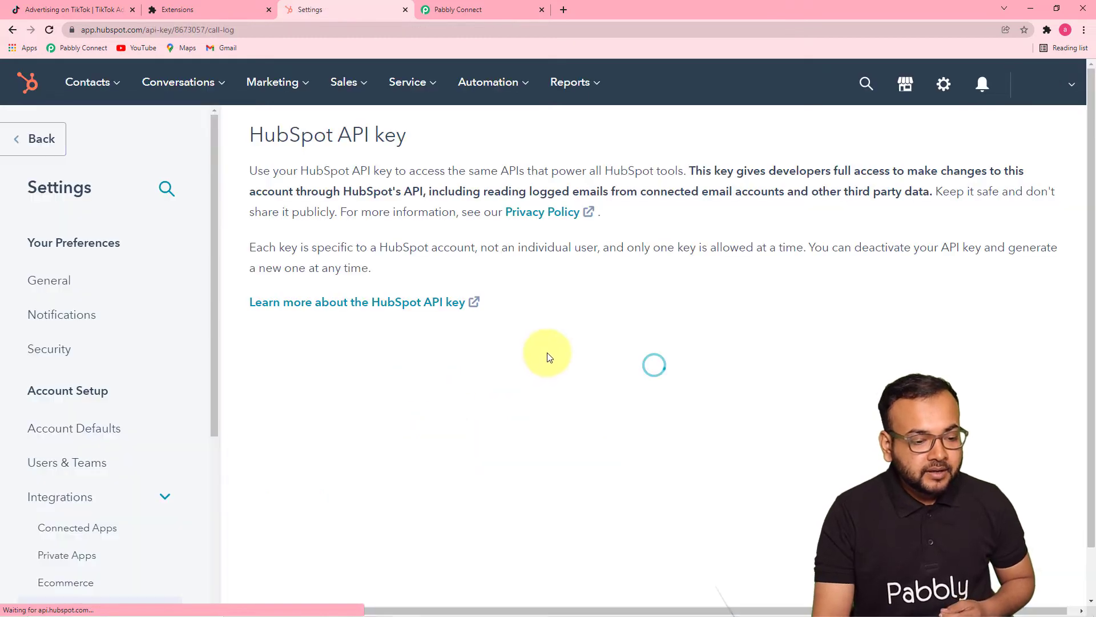
scroll(547, 352, down, 3)
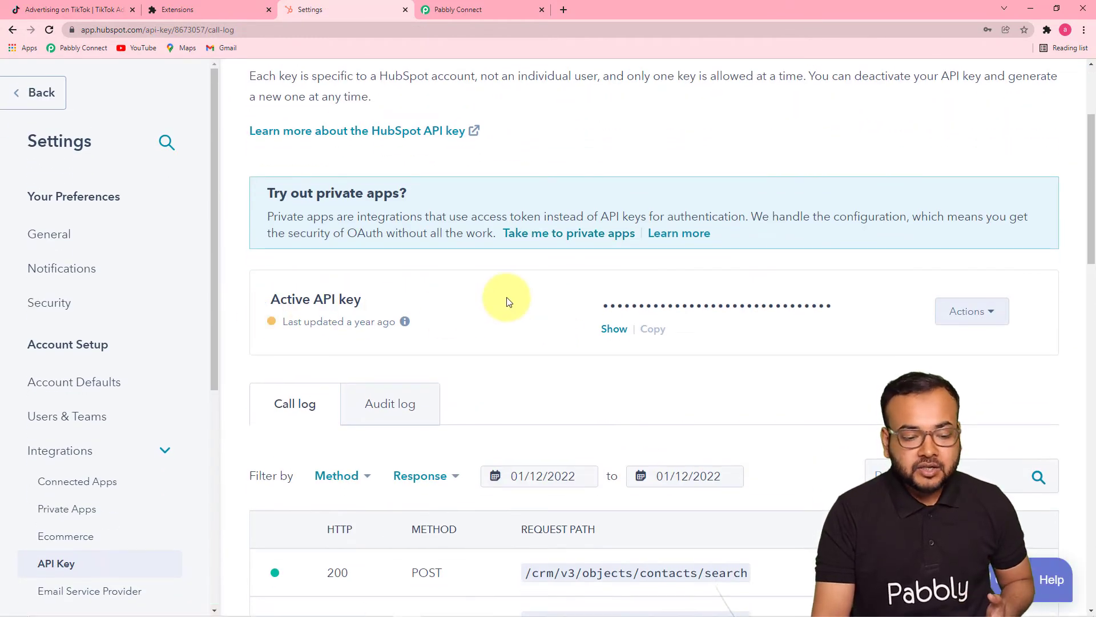
click(614, 333)
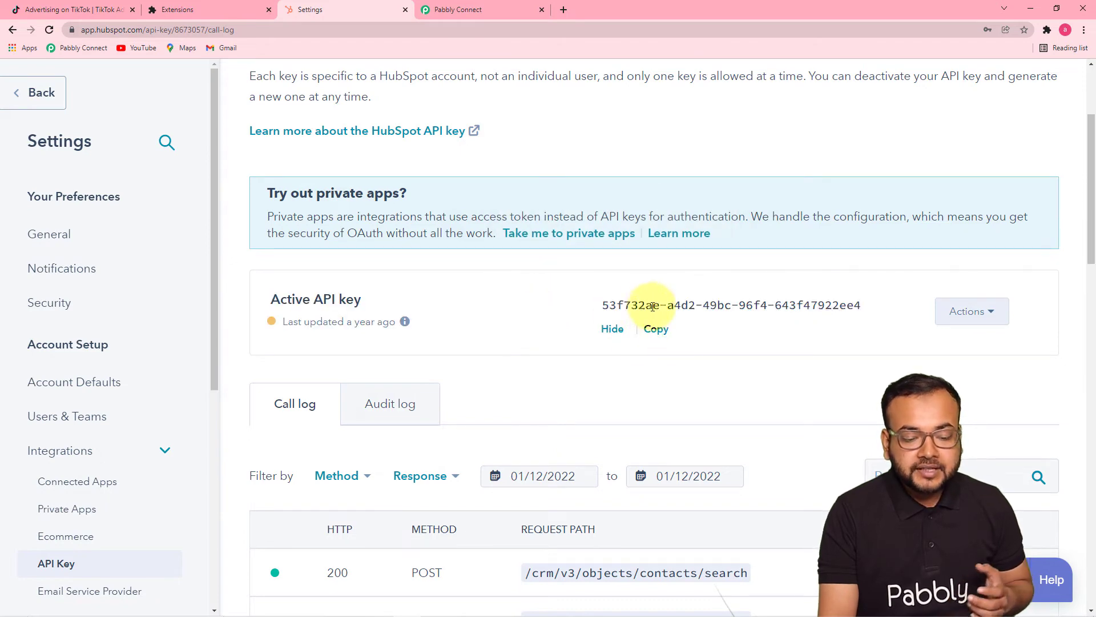
click(656, 332)
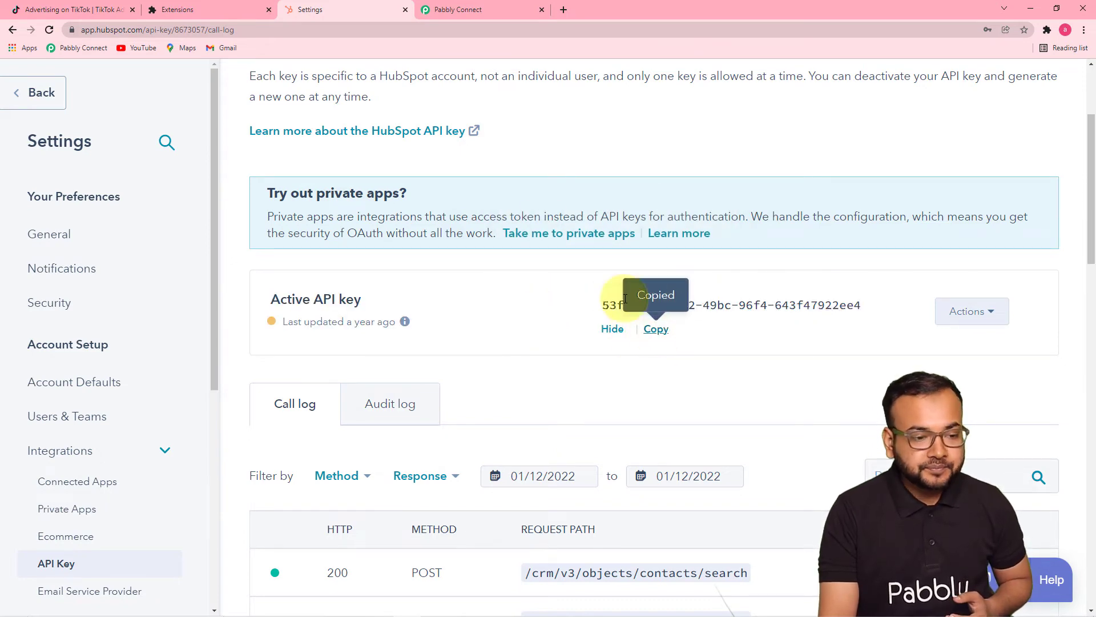
Step: Switch back to Pabbly Connect, paste the API key into the new HubSpot CRM connection and save it
click(474, 13)
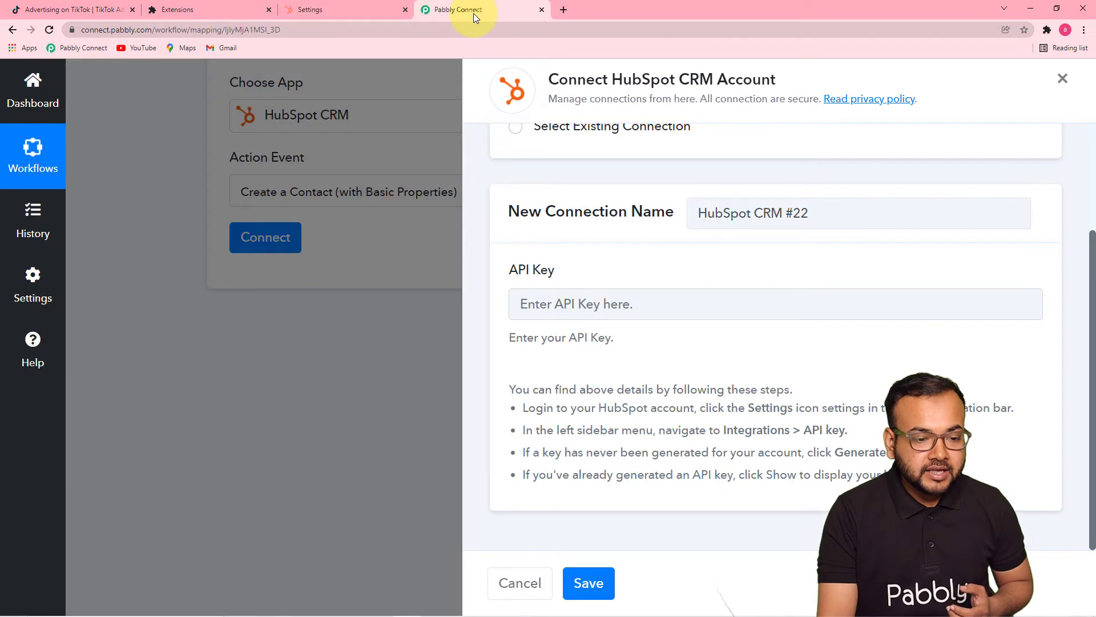
right_click(552, 296)
click(586, 386)
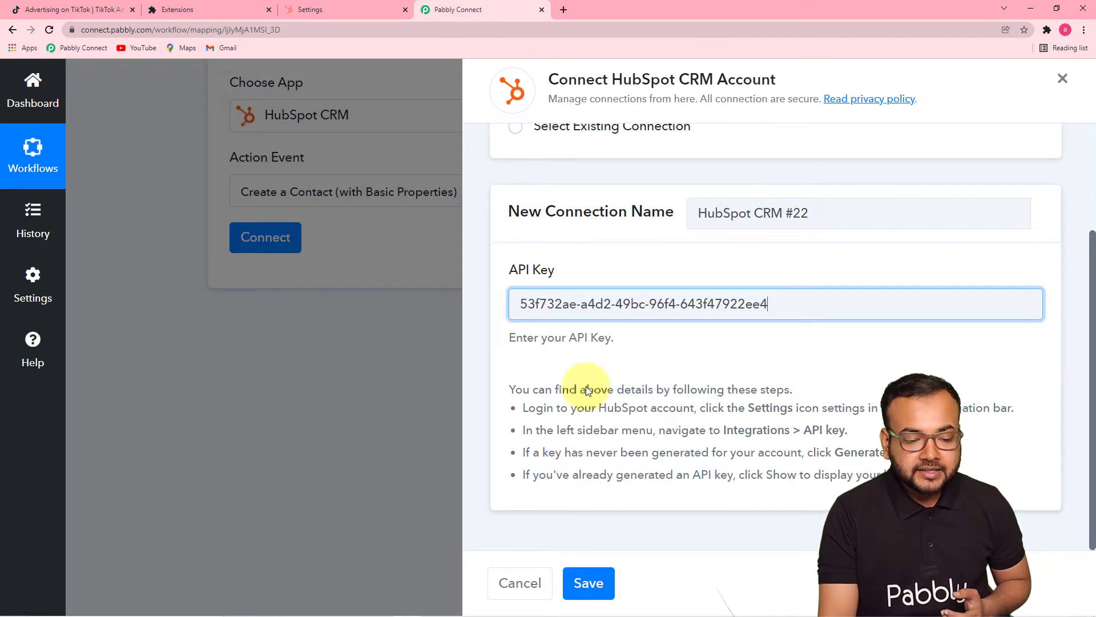
click(587, 584)
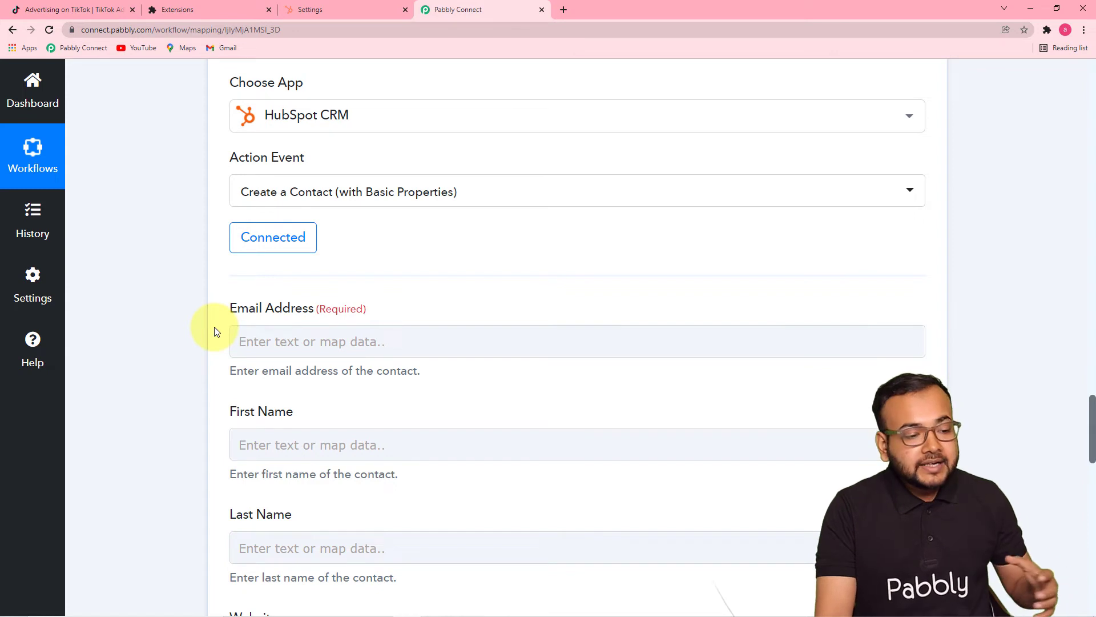
Step: Review the contact fields available for mapping in the HubSpot CRM action, from Email Address down to Zip
scroll(216, 331, down, 1)
click(351, 287)
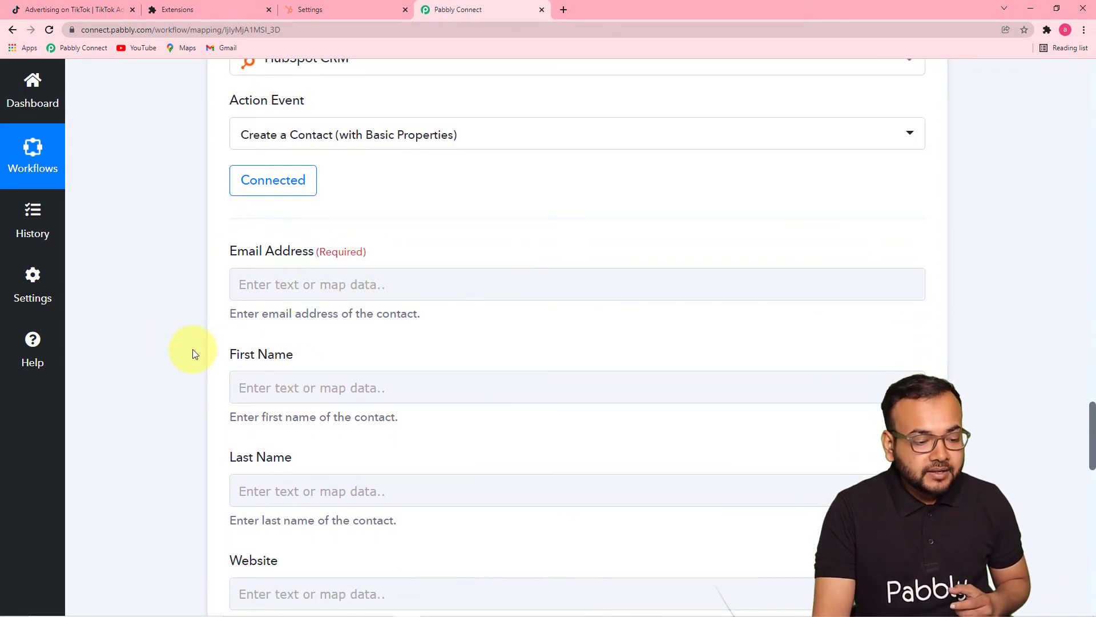
scroll(193, 352, down, 6)
scroll(193, 354, down, 2)
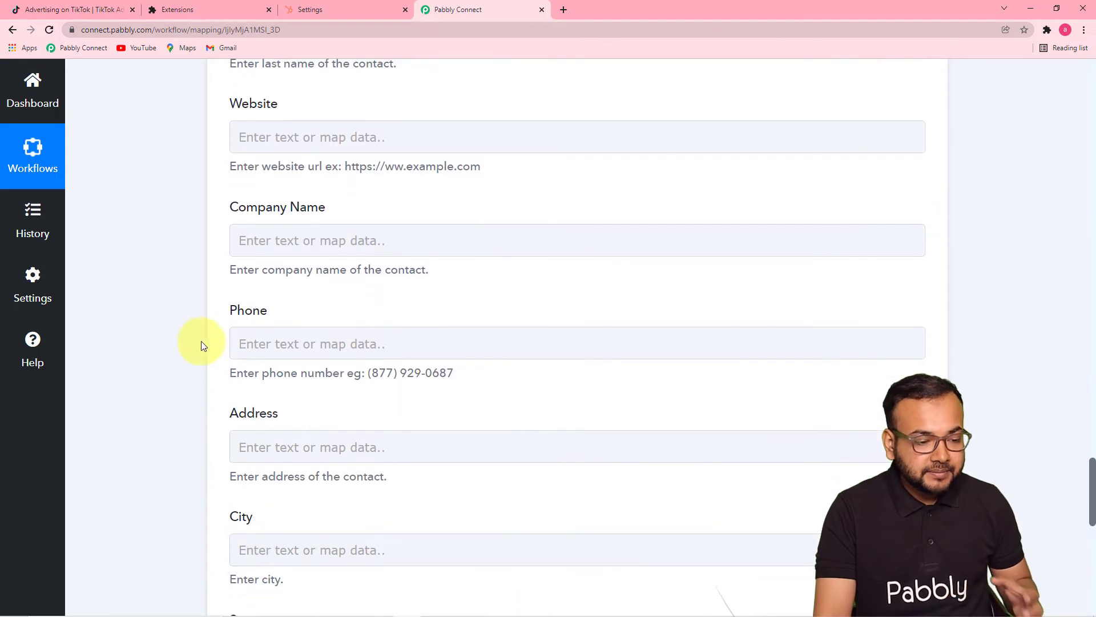
scroll(286, 288, down, 3)
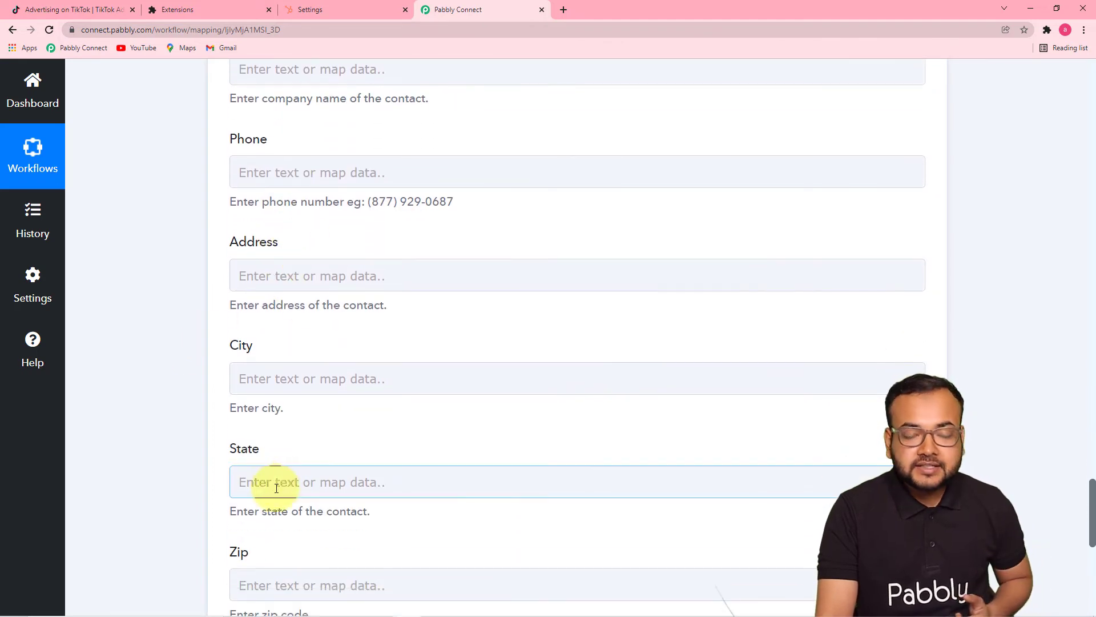
scroll(332, 286, down, 4)
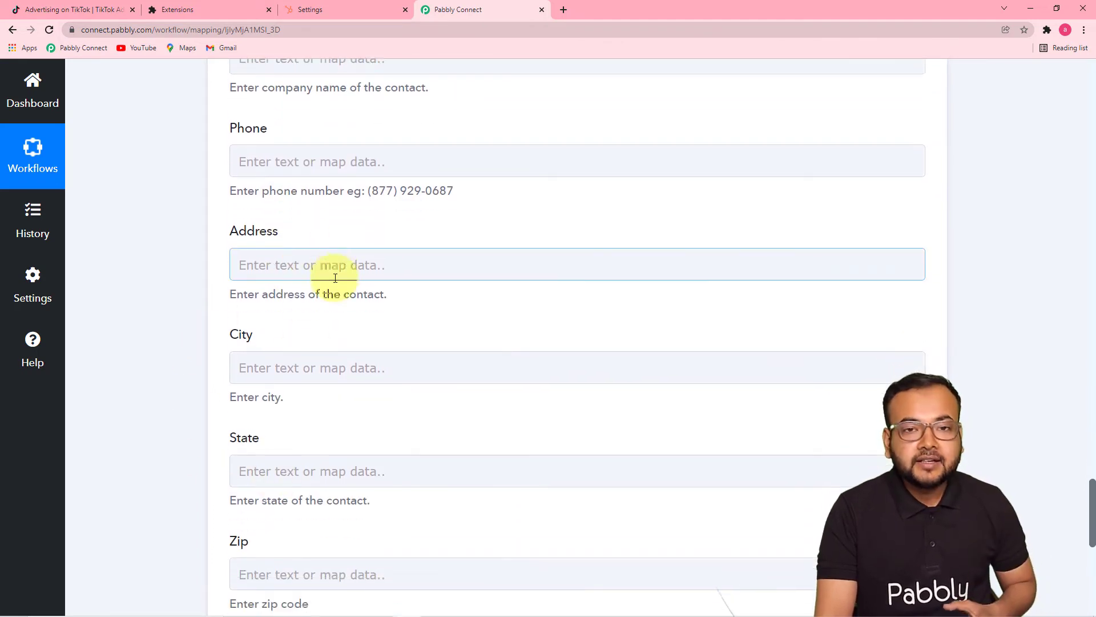
scroll(200, 266, up, 2)
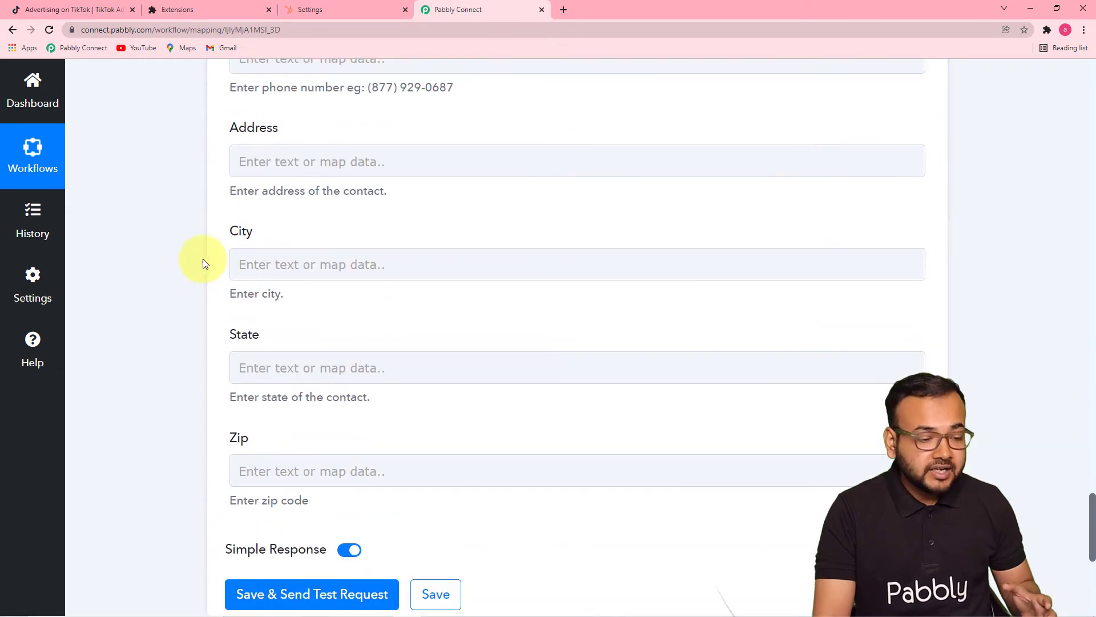
scroll(200, 332, up, 5)
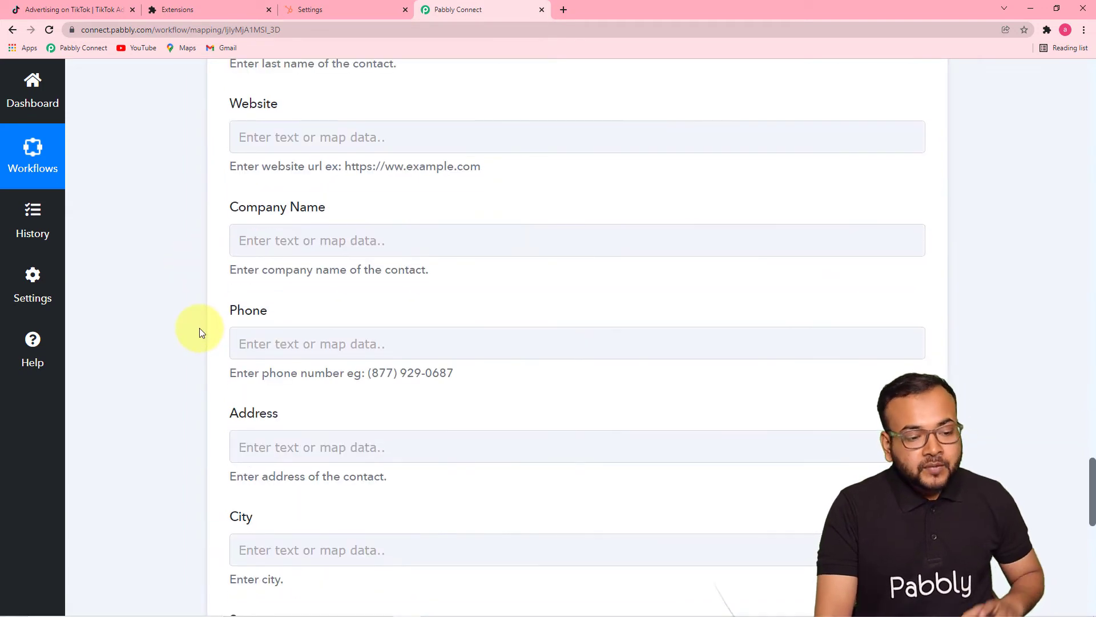
scroll(320, 310, up, 1)
click(324, 313)
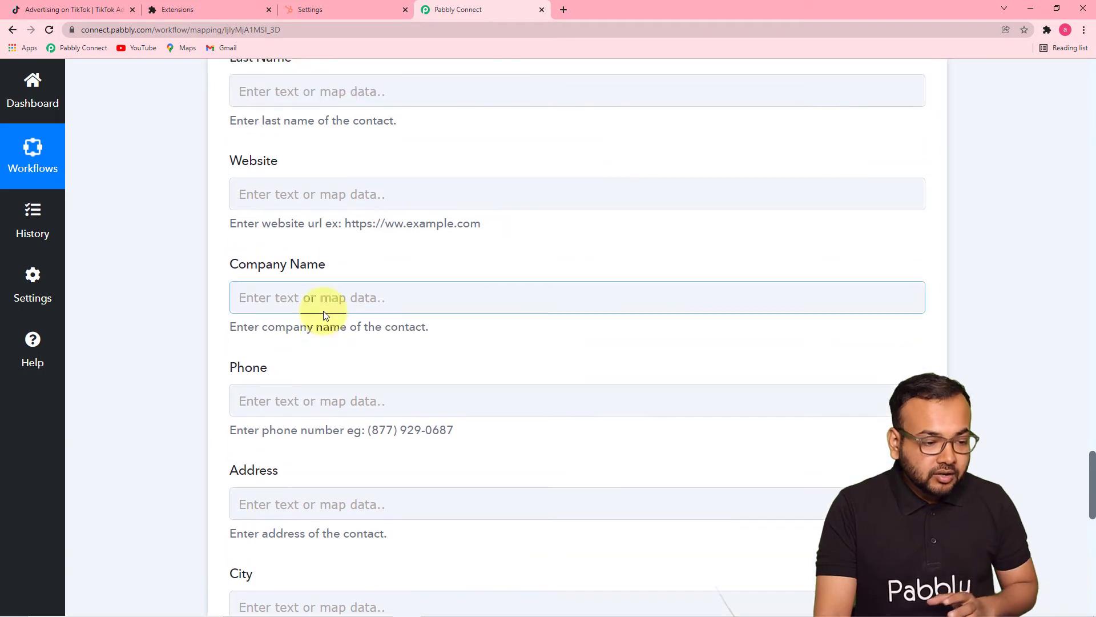
scroll(322, 313, up, 2)
click(321, 308)
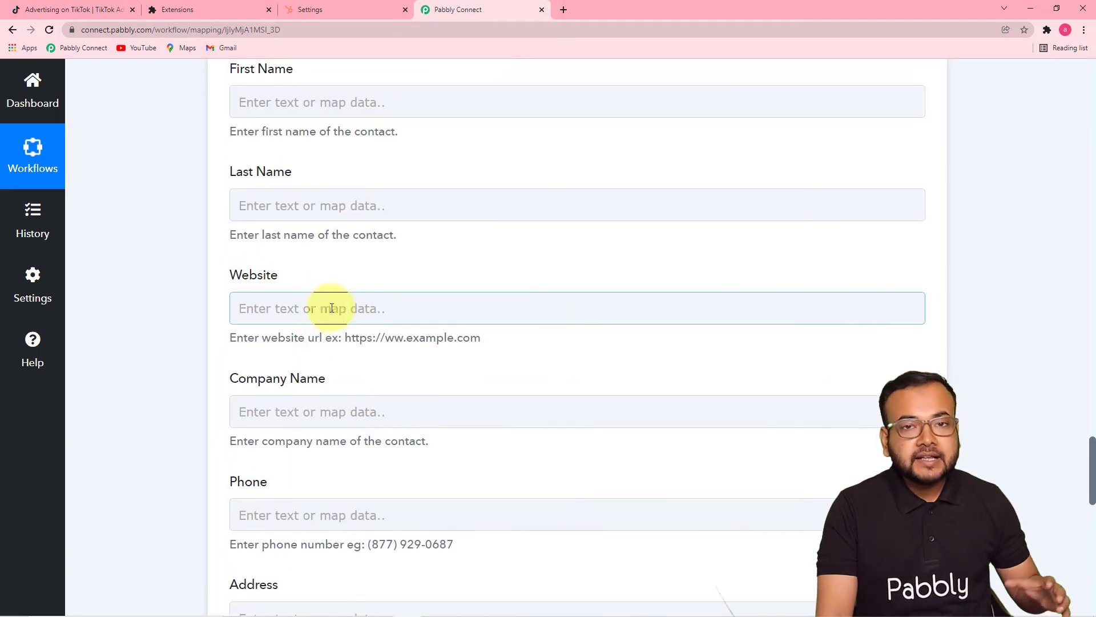
scroll(334, 304, up, 1)
scroll(334, 304, up, 2)
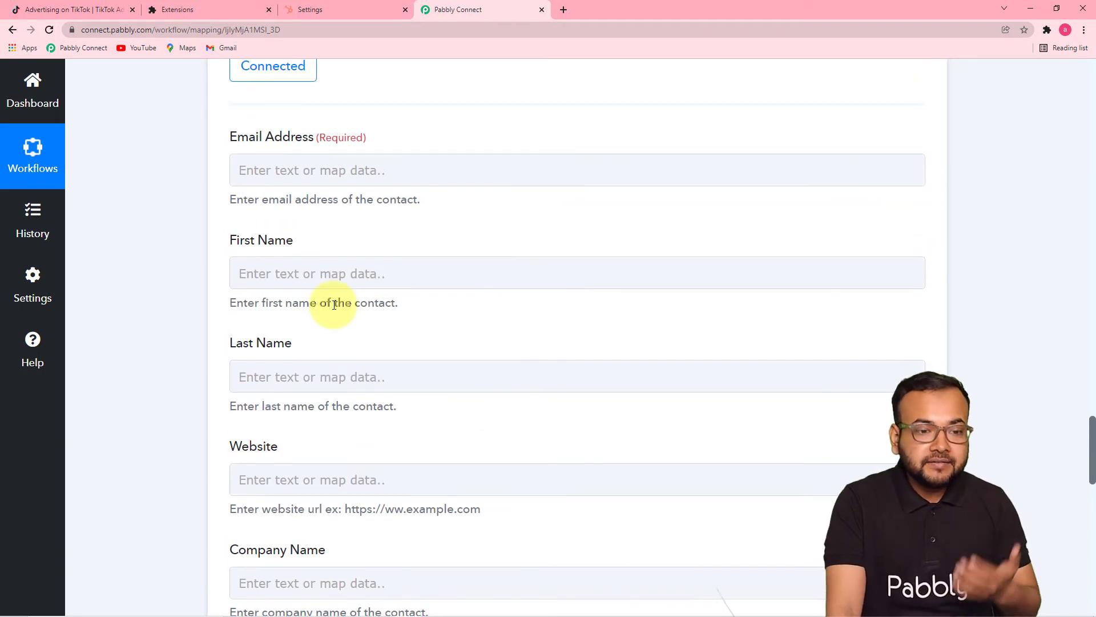
Step: Collapse the Create Test Lead action and the New Lead trigger of TikTok Lead Generation
scroll(443, 309, up, 15)
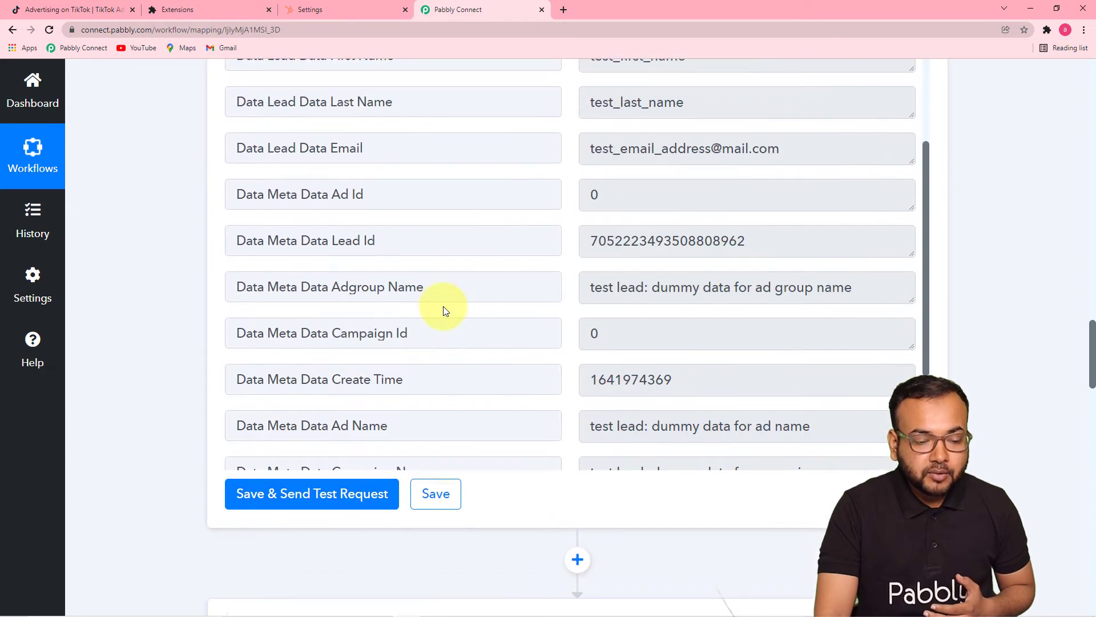
scroll(443, 309, up, 4)
scroll(791, 292, up, 1)
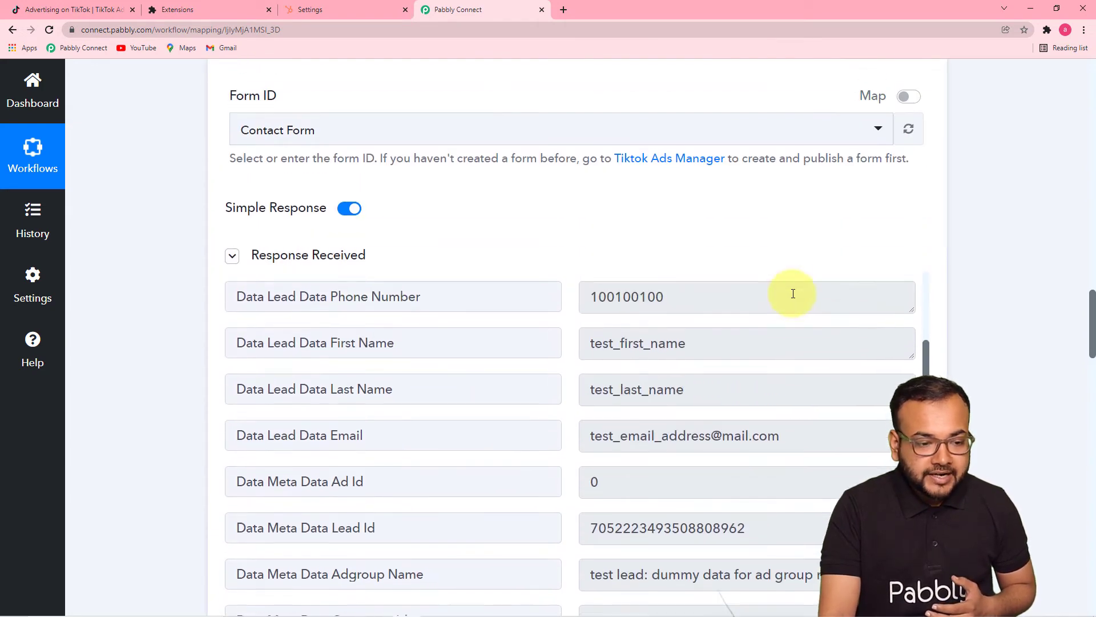
scroll(793, 294, up, 2)
scroll(998, 359, up, 8)
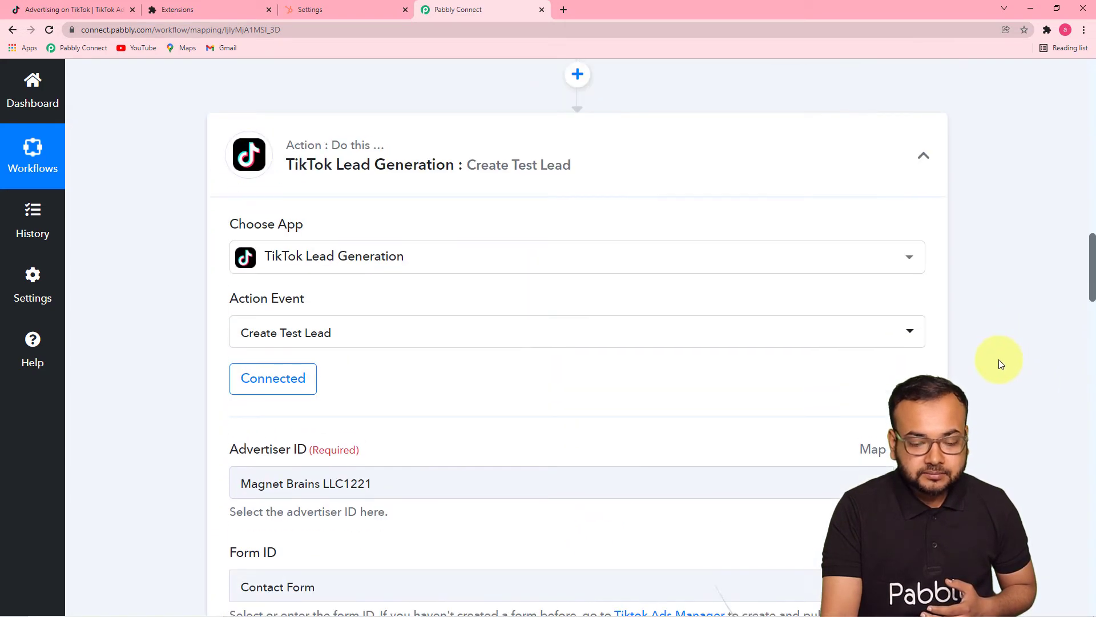
click(923, 156)
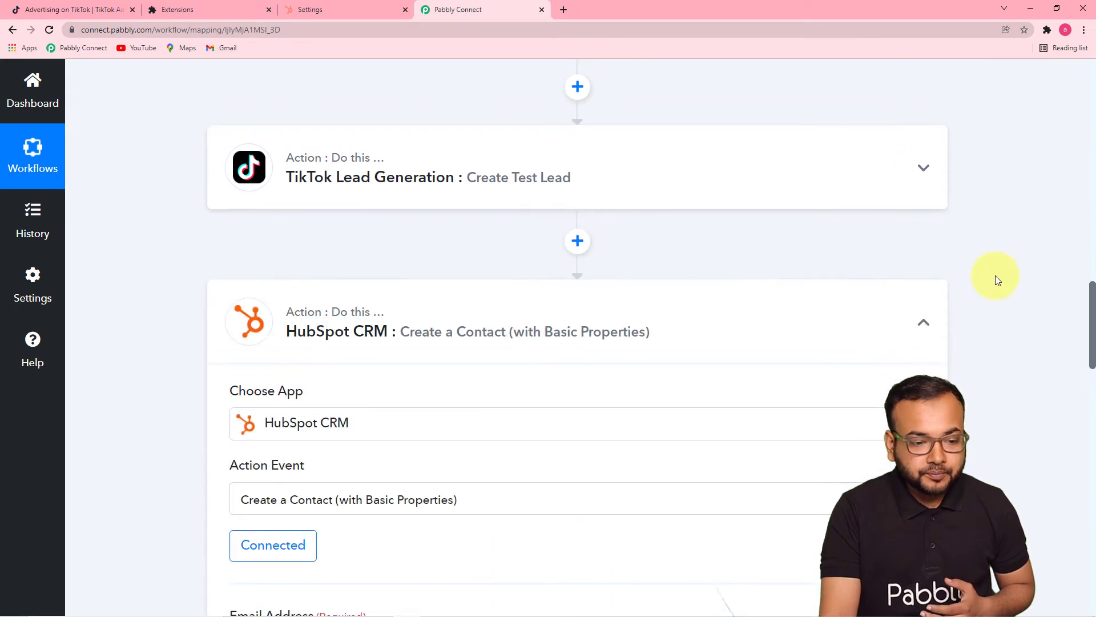
scroll(996, 276, up, 10)
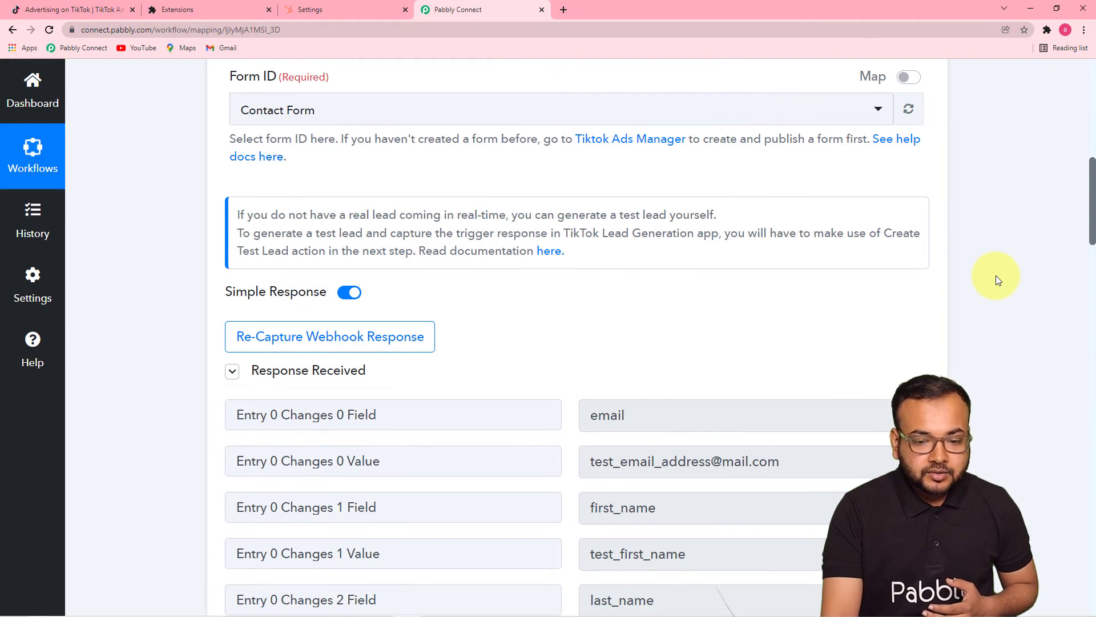
scroll(996, 275, up, 8)
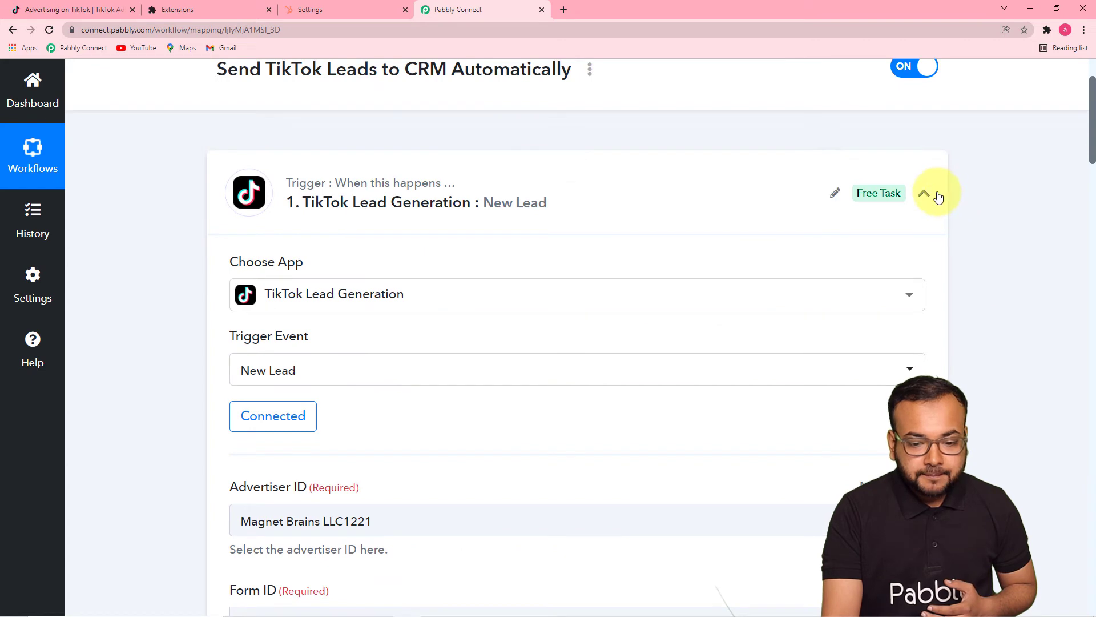
click(931, 195)
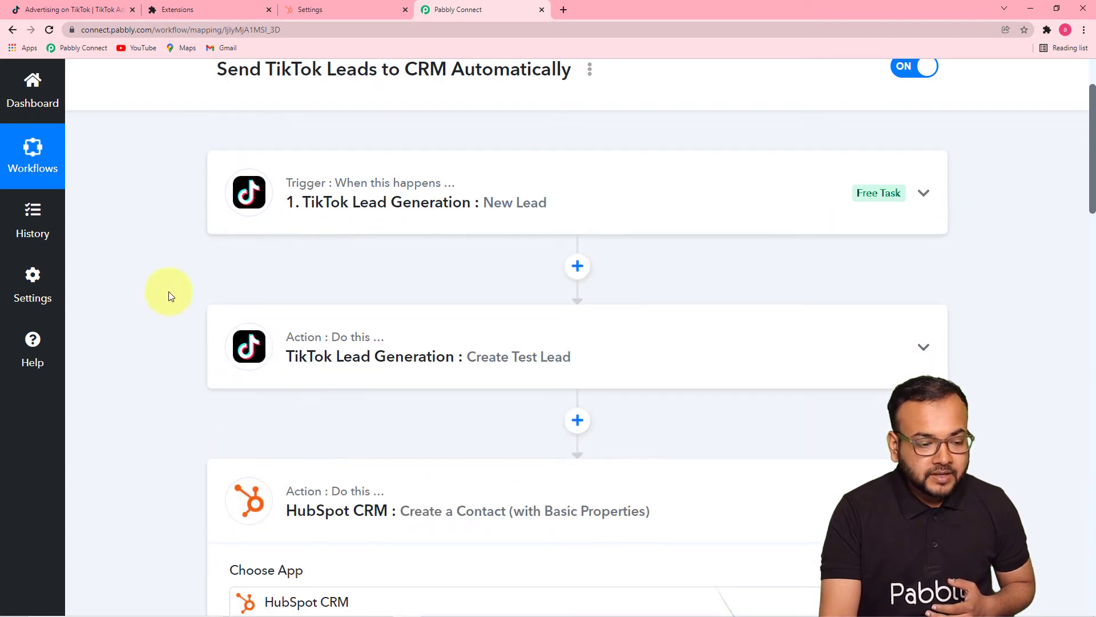
Step: Delete the TikTok Lead Generation Create Test Lead action from the workflow and confirm the deletion
mouse_move(265, 384)
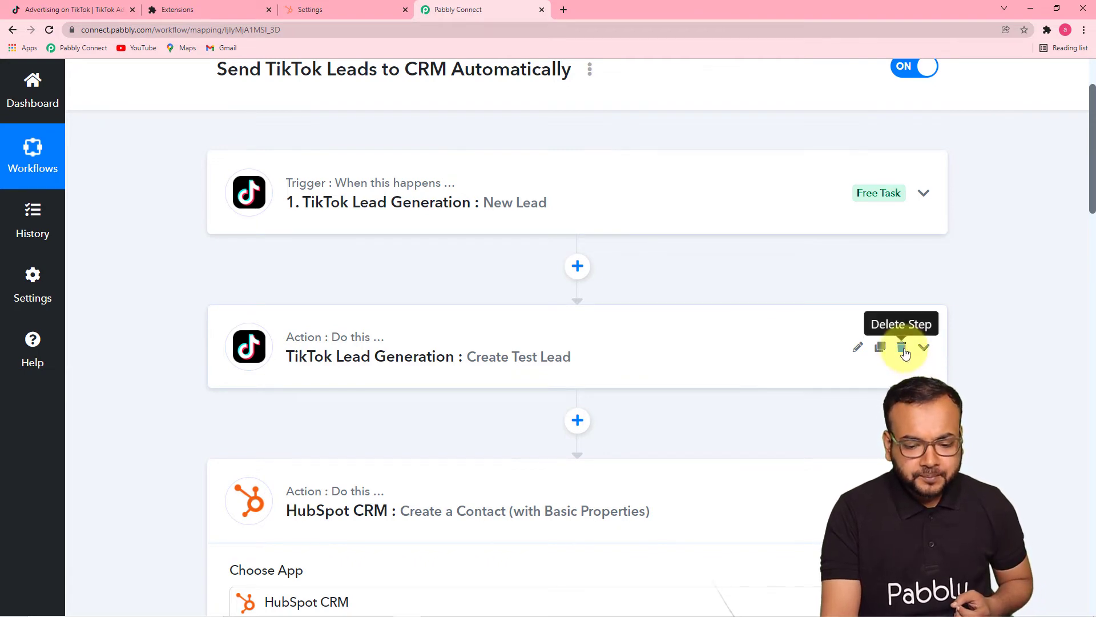
click(904, 351)
click(472, 416)
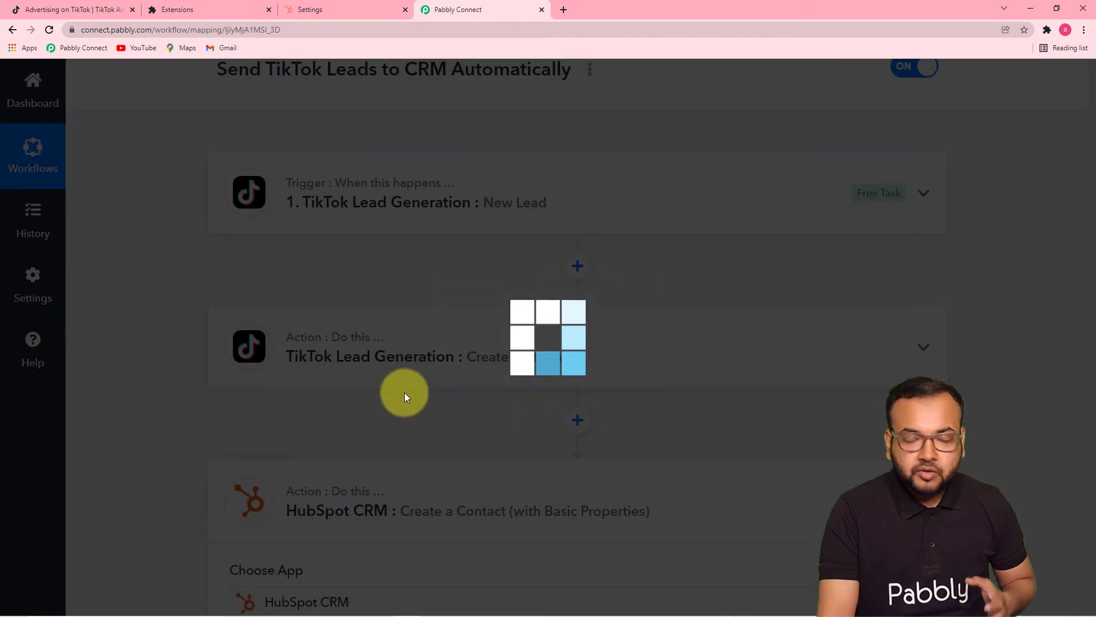
click(528, 415)
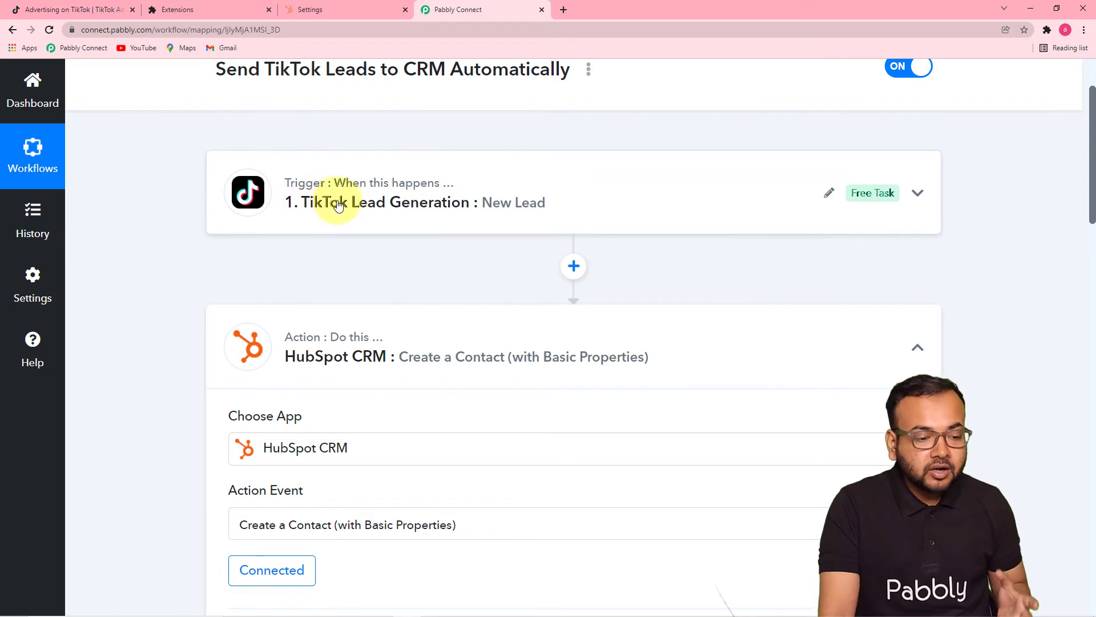
Step: Expand the TikTok Lead Generation New Lead trigger and review its captured webhook response
click(439, 226)
scroll(156, 310, down, 7)
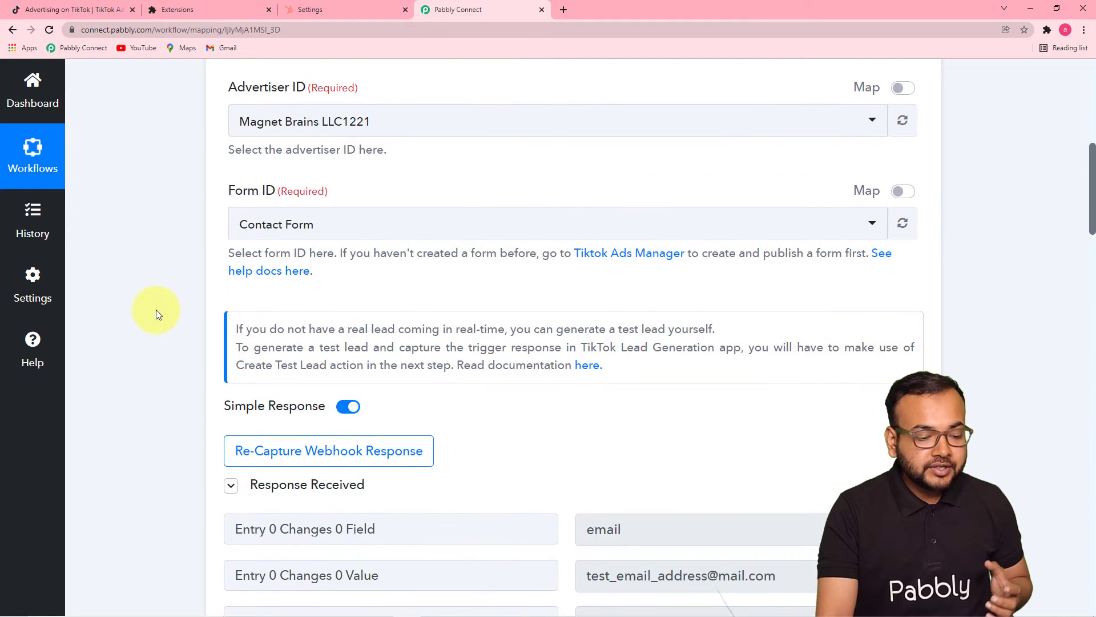
scroll(156, 309, down, 2)
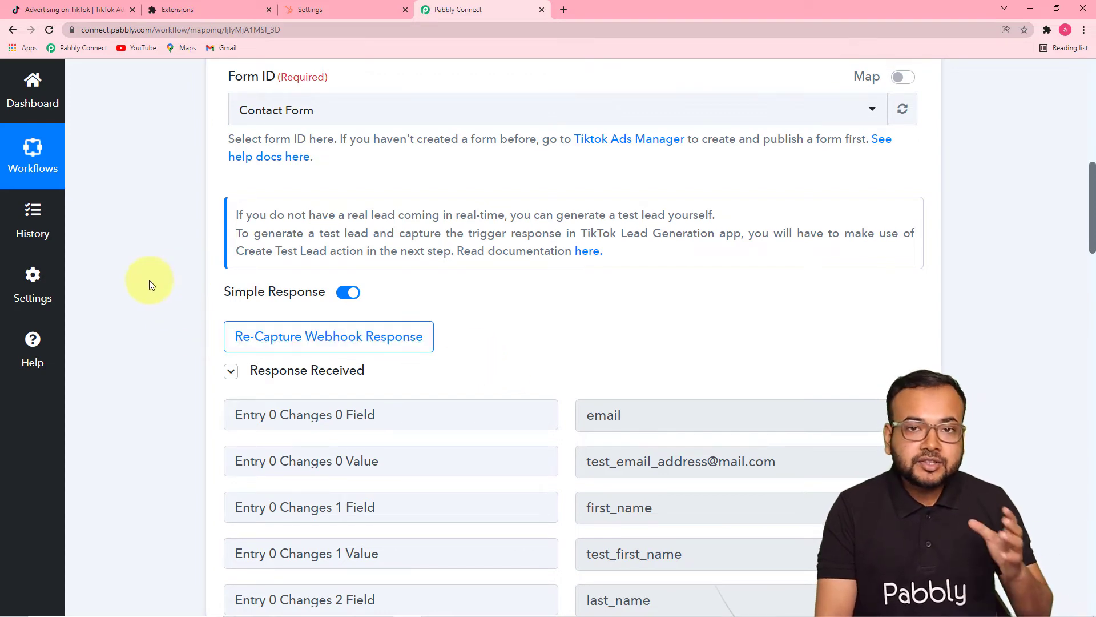
scroll(149, 284, down, 10)
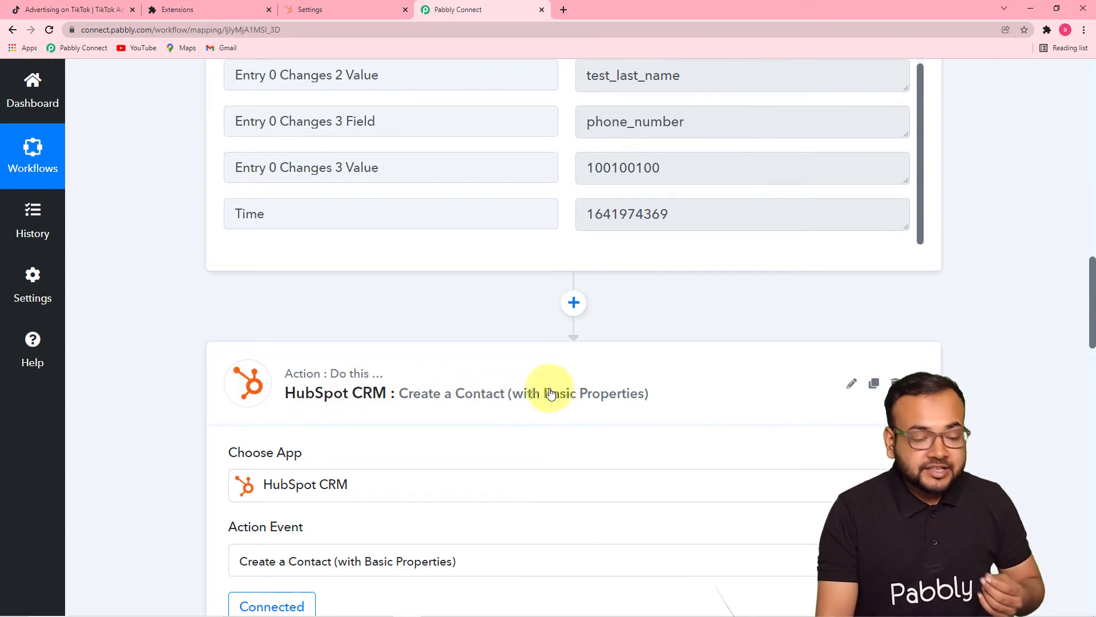
Step: Insert an empty action step between the New Lead trigger and the HubSpot CRM action, and recheck the trigger's captured lead fields
click(574, 304)
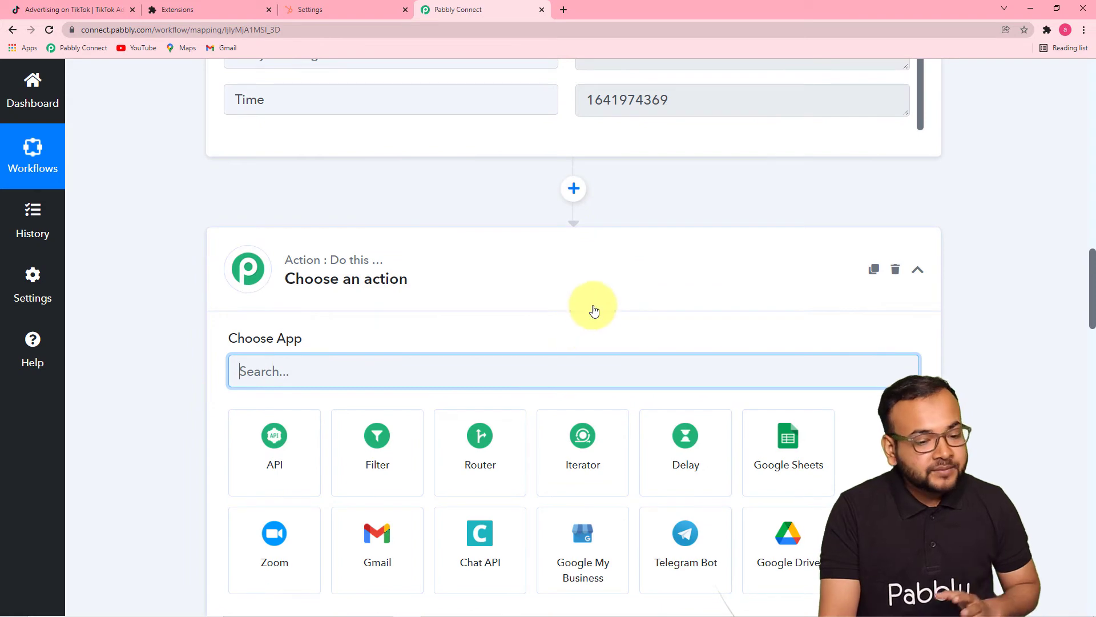
scroll(591, 310, up, 3)
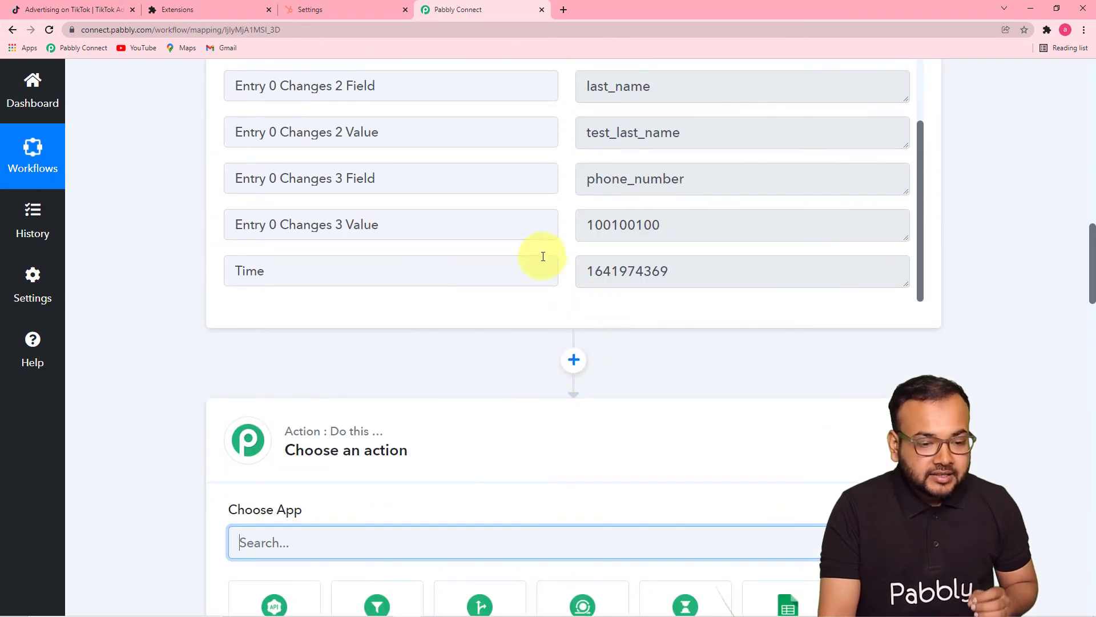
scroll(543, 256, up, 2)
scroll(119, 251, up, 4)
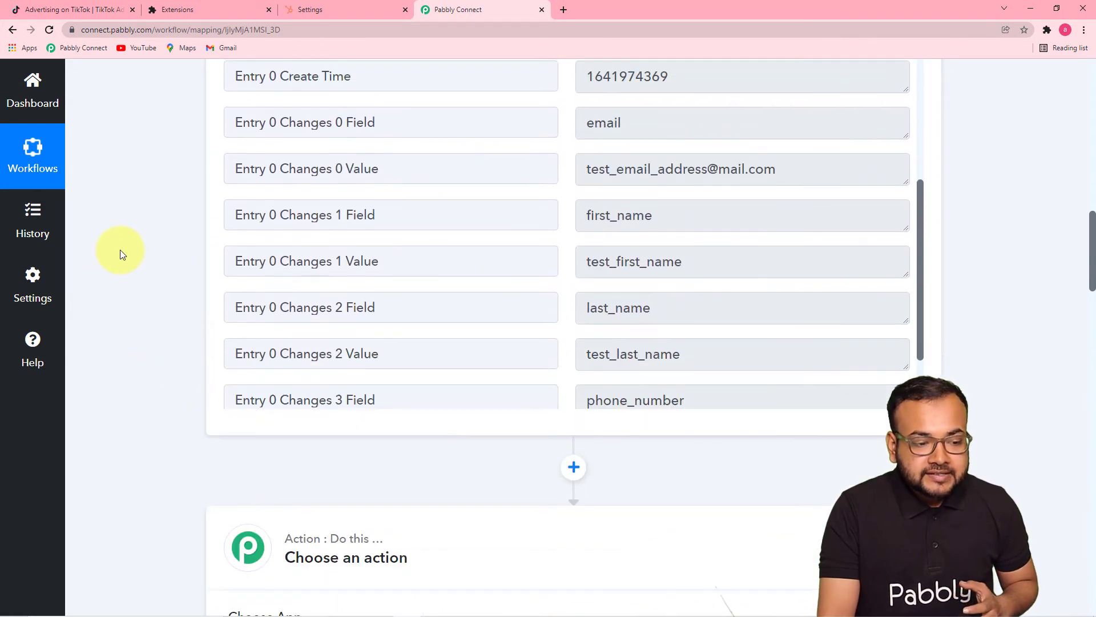
scroll(485, 263, up, 1)
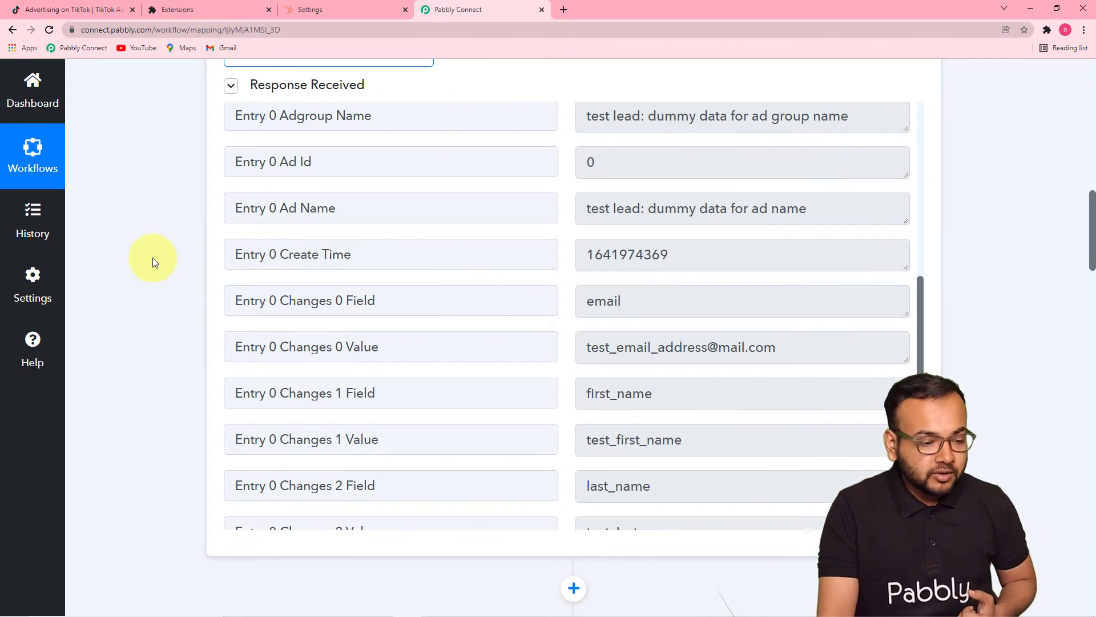
Step: Map the HubSpot contact's Email Address to the New Lead trigger's Entry 0 Changes 0 Value
scroll(153, 258, down, 8)
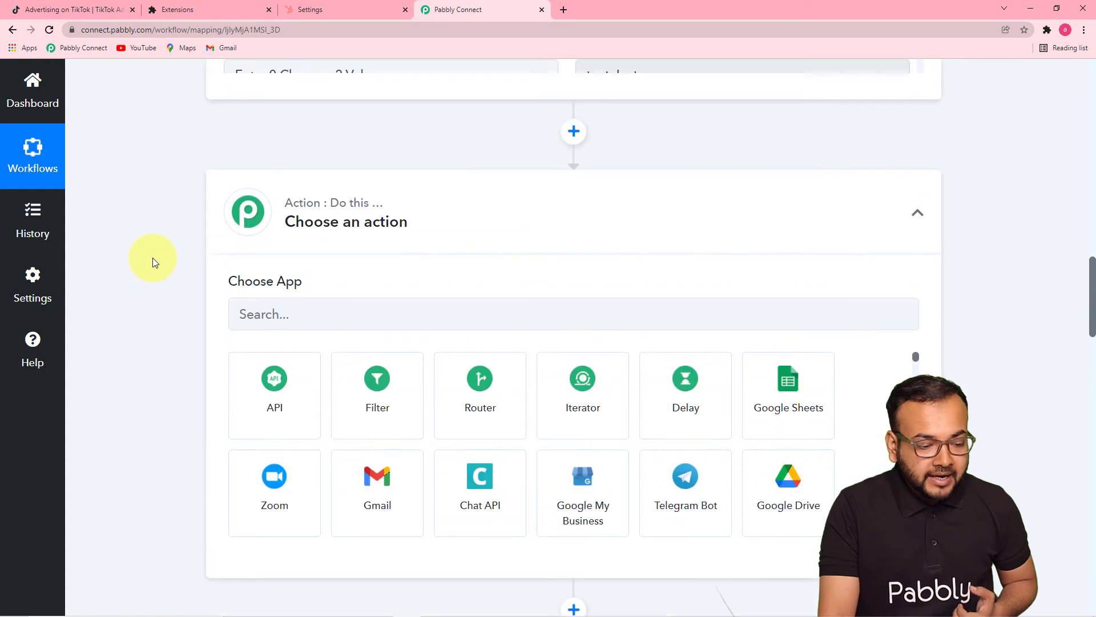
scroll(152, 258, up, 1)
scroll(152, 258, down, 10)
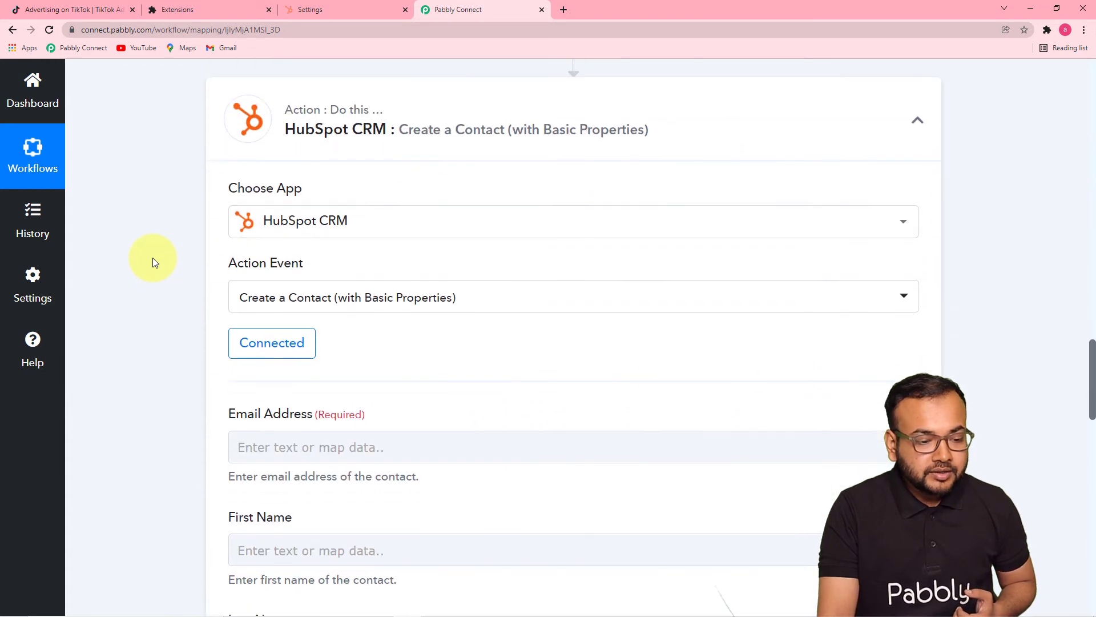
scroll(189, 254, down, 3)
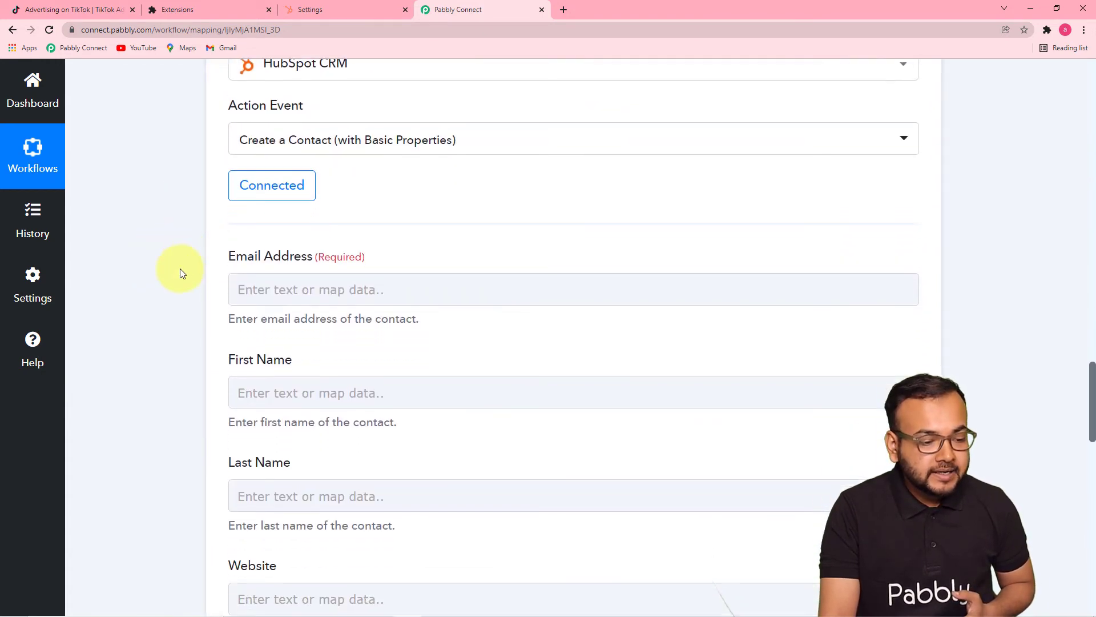
scroll(166, 286, down, 5)
scroll(366, 268, up, 5)
click(357, 326)
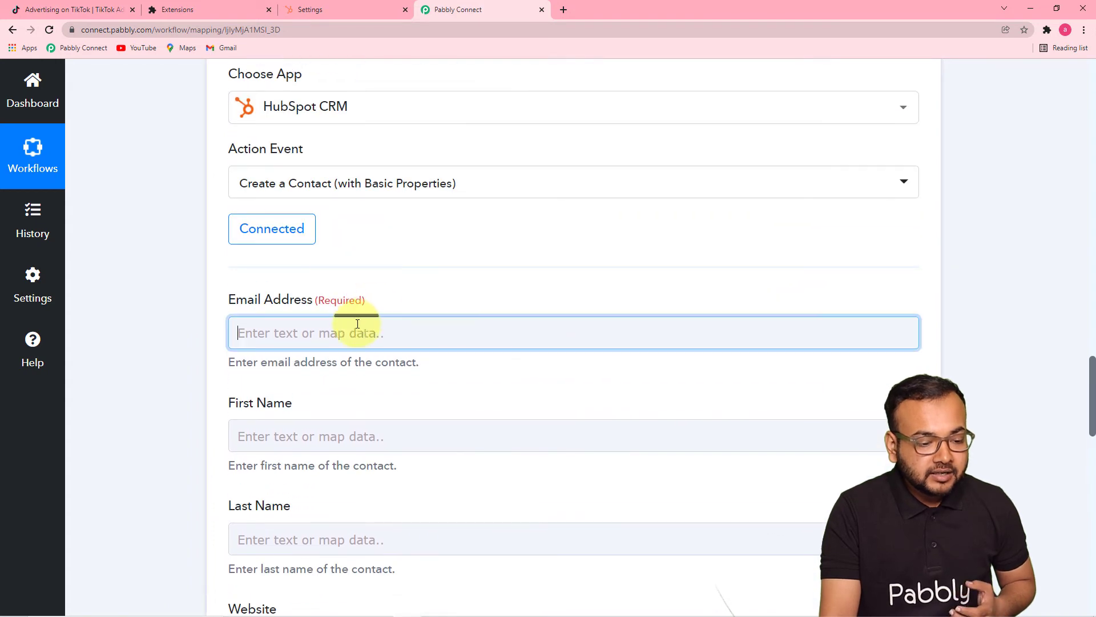
scroll(429, 283, down, 4)
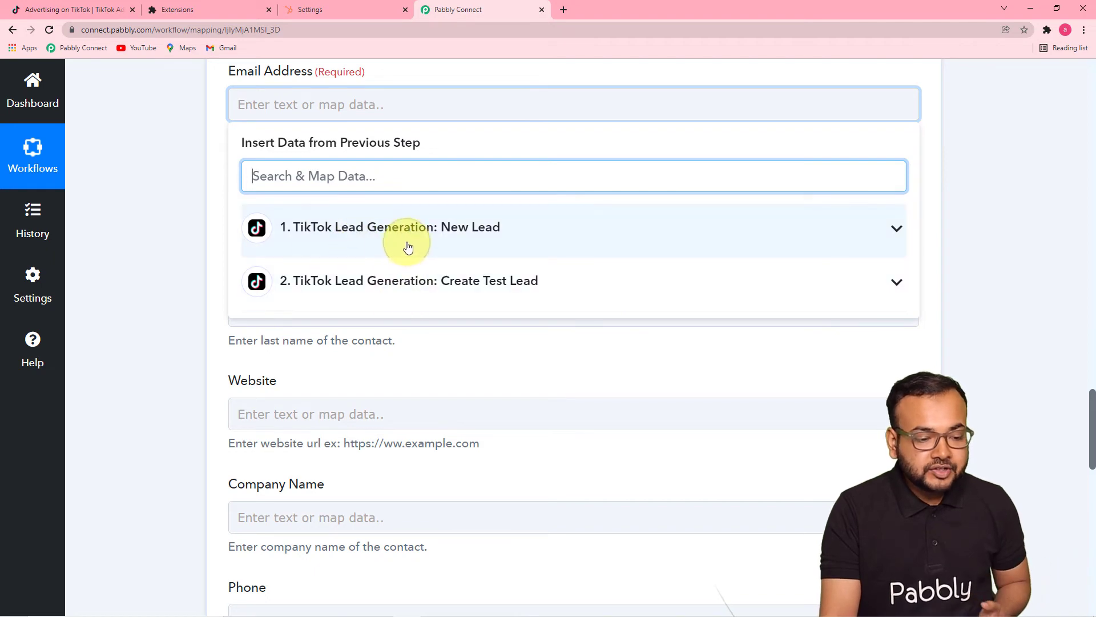
click(470, 239)
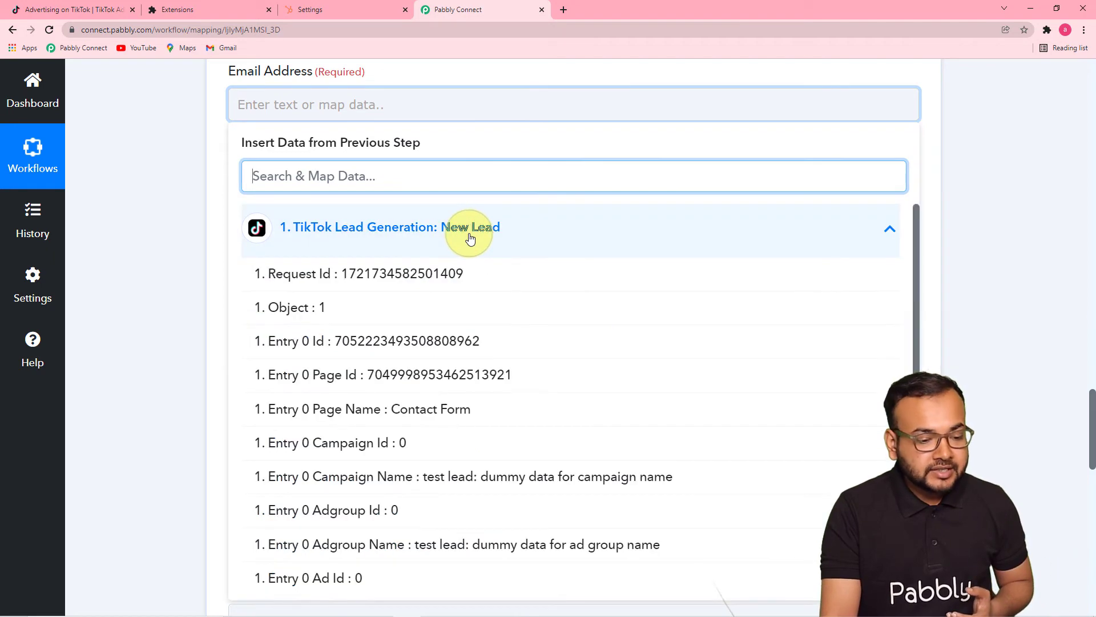
scroll(472, 234, down, 2)
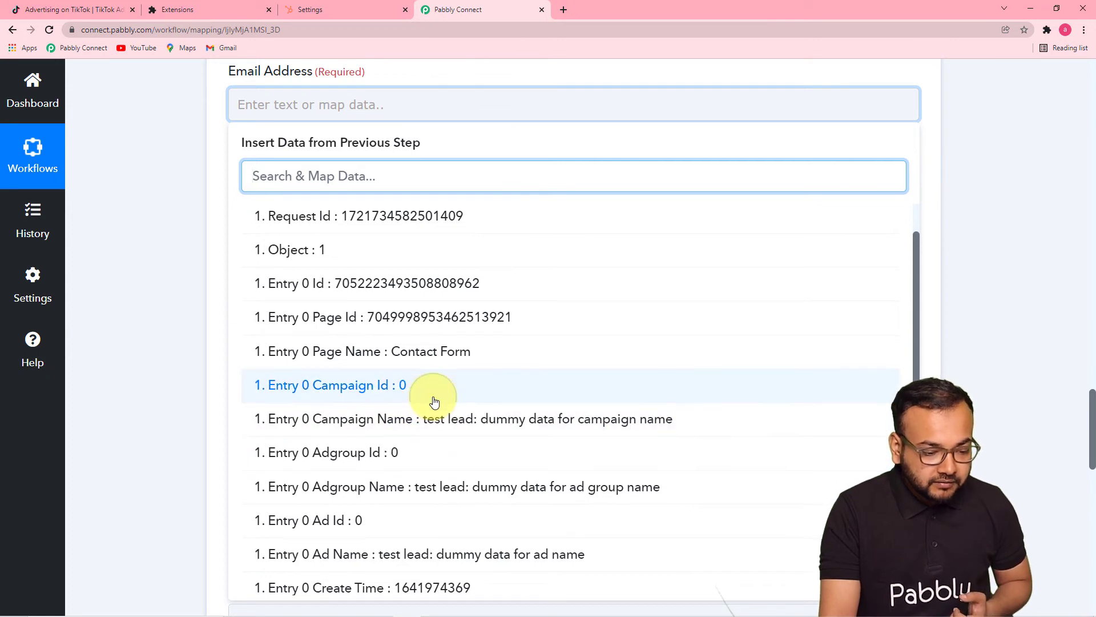
scroll(432, 399, down, 3)
scroll(434, 402, down, 1)
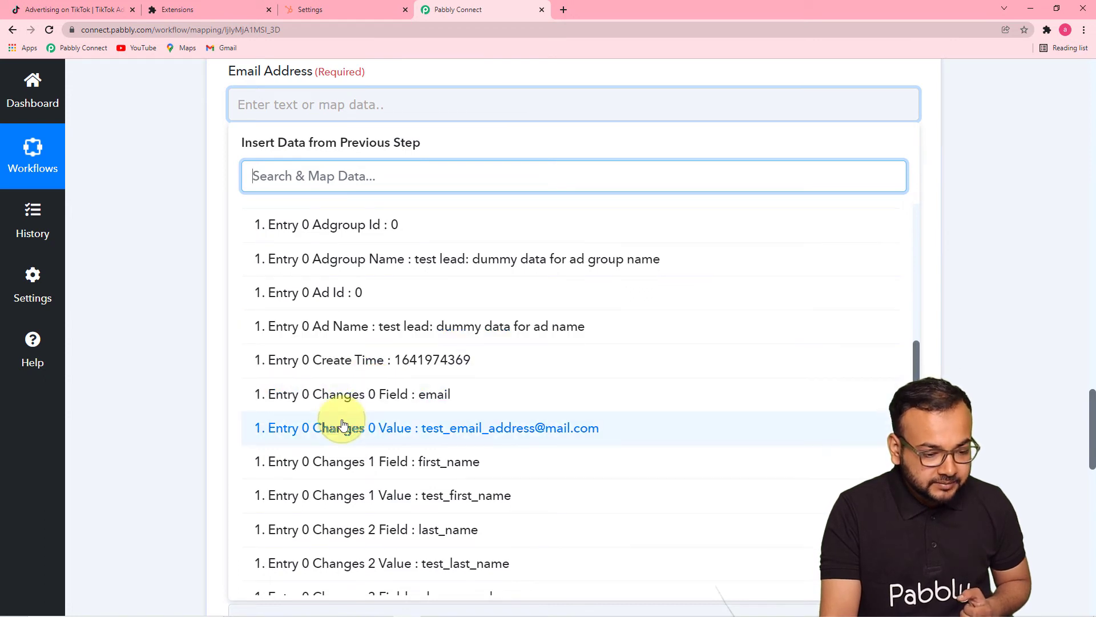
scroll(341, 426, down, 1)
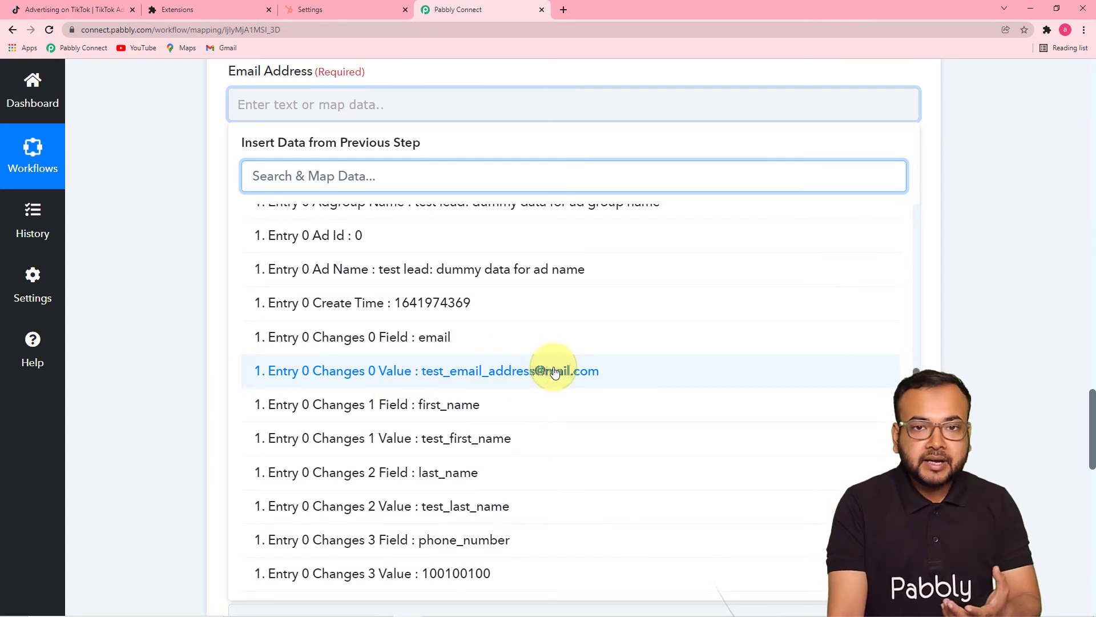
click(473, 374)
click(164, 264)
Step: Map the contact's First Name to the New Lead trigger's Entry 0 Changes 1 Field, first_name
scroll(164, 265, down, 1)
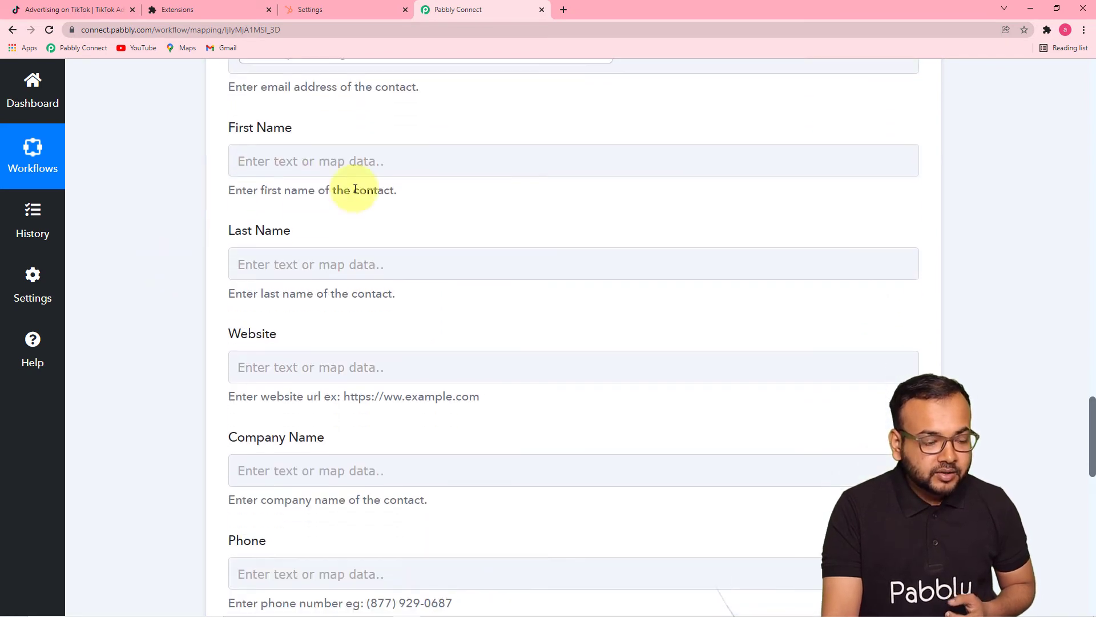
click(360, 154)
scroll(356, 200, down, 1)
click(356, 227)
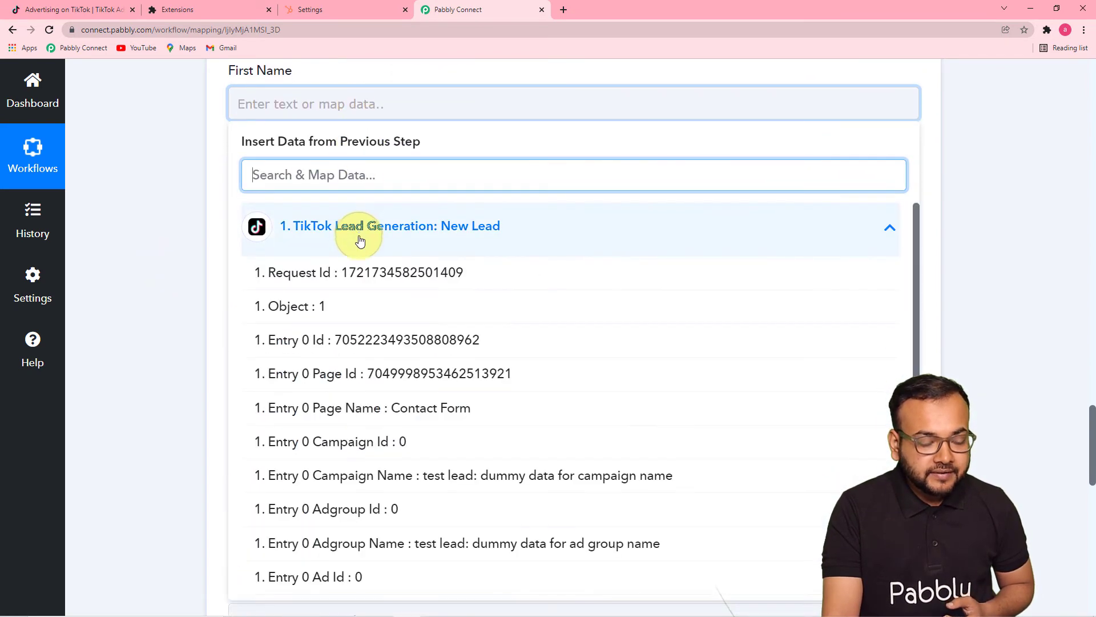
scroll(370, 378, up, 1)
scroll(370, 378, down, 6)
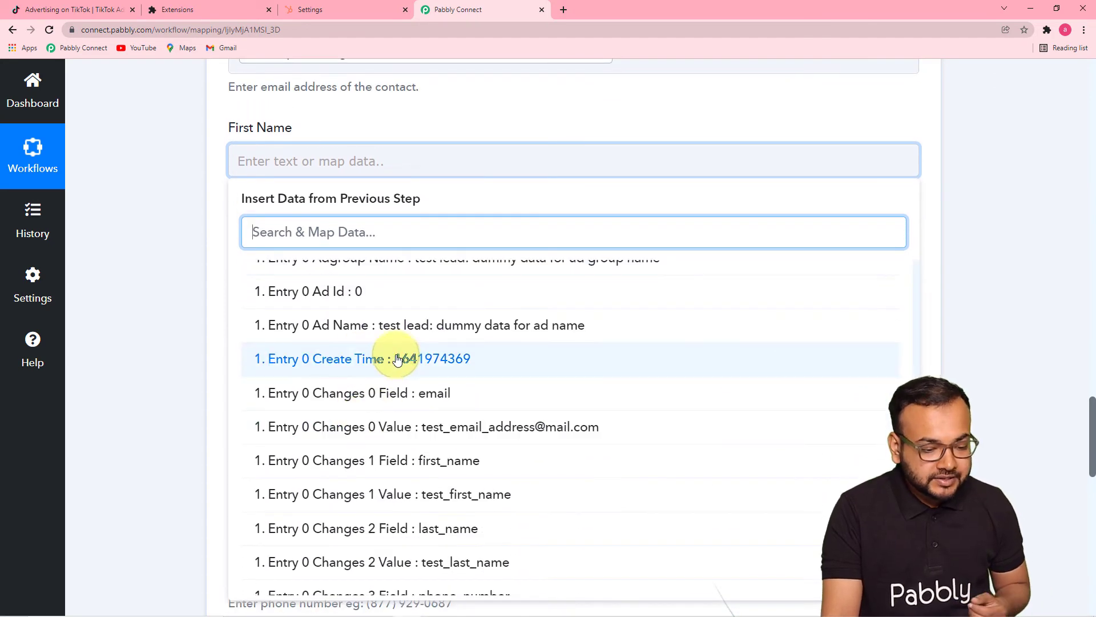
scroll(392, 368, down, 2)
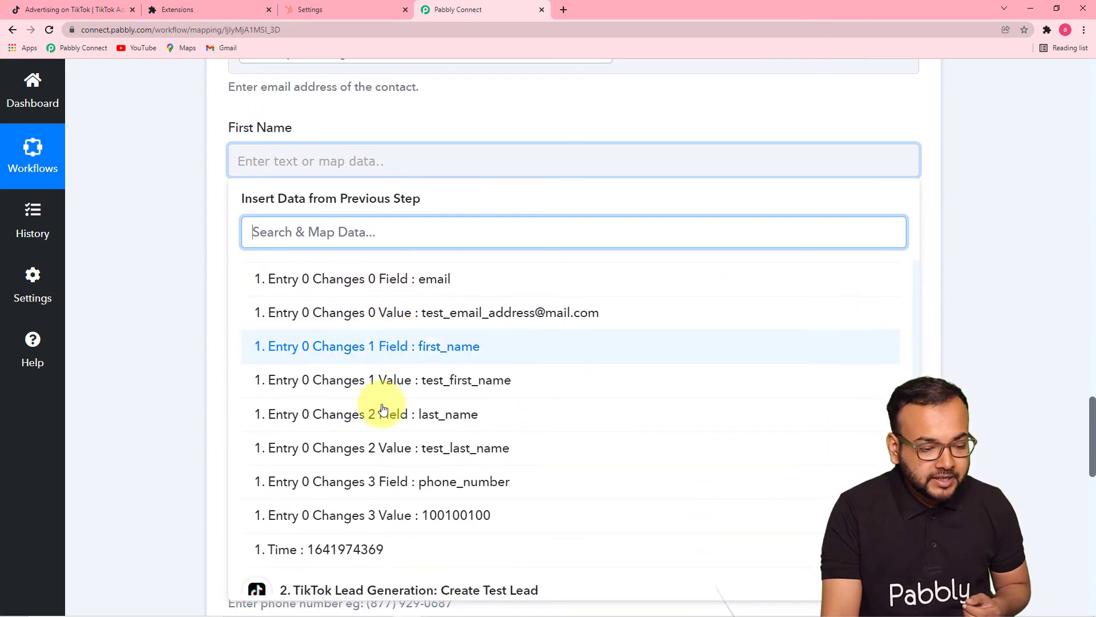
click(458, 354)
click(103, 306)
Step: Map the contact's Last Name to the New Lead trigger's Entry 0 Changes 2 Field, last_name
scroll(109, 302, down, 1)
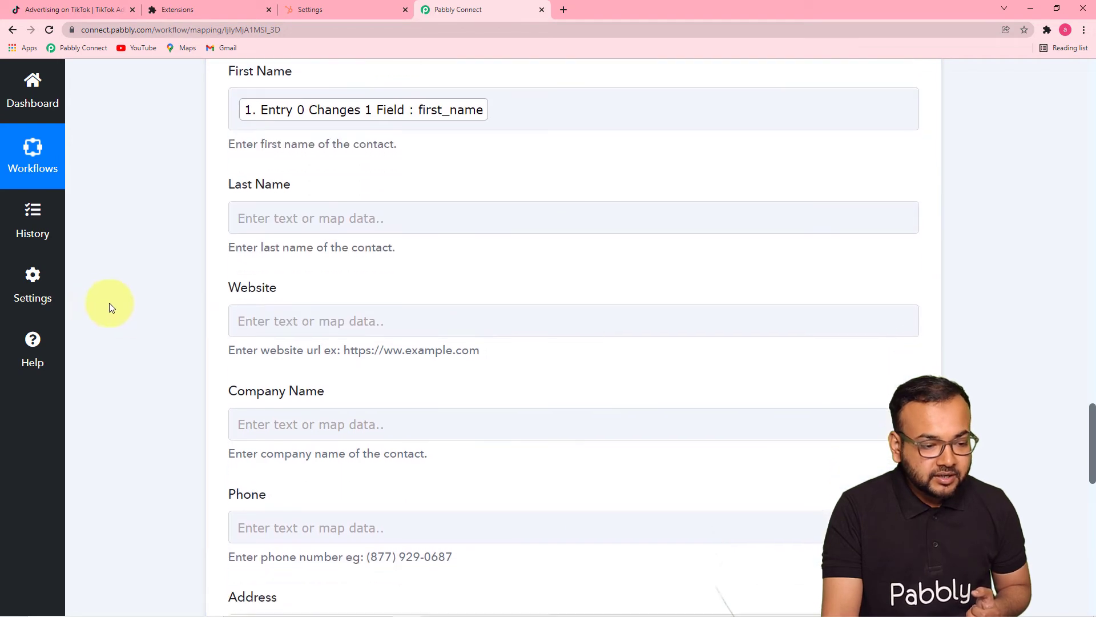
click(327, 220)
scroll(321, 222, down, 2)
click(321, 224)
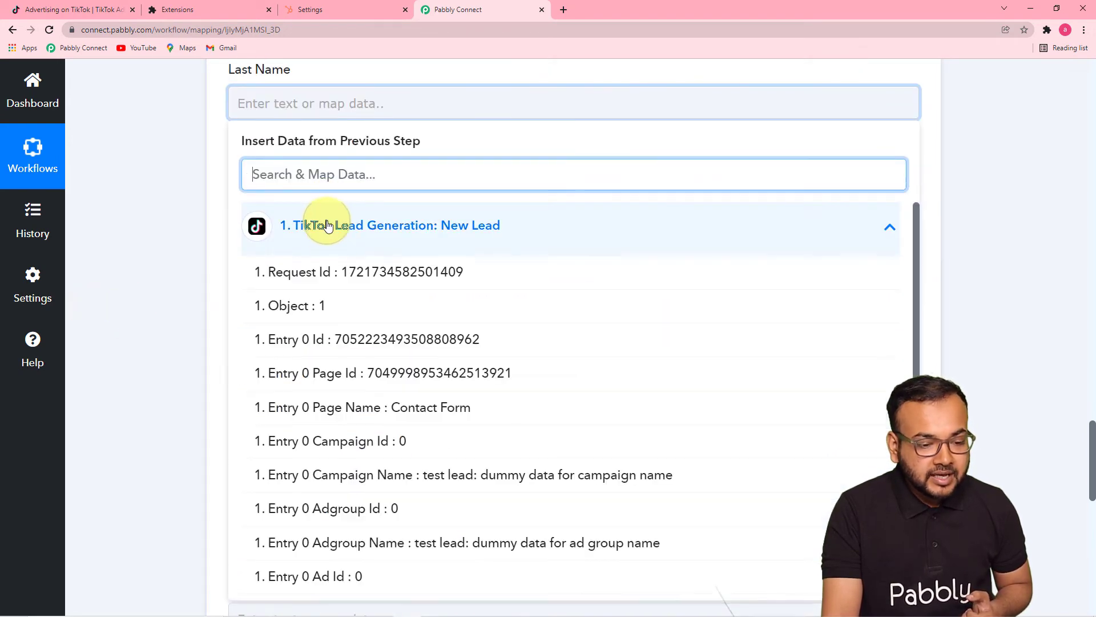
scroll(374, 334, down, 7)
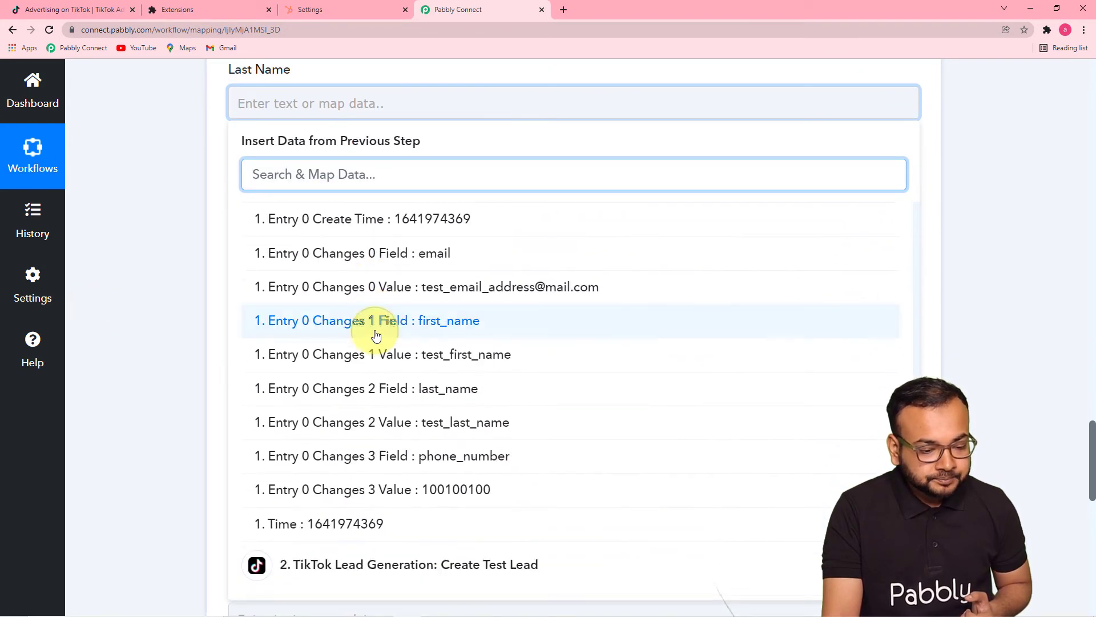
click(418, 395)
click(165, 279)
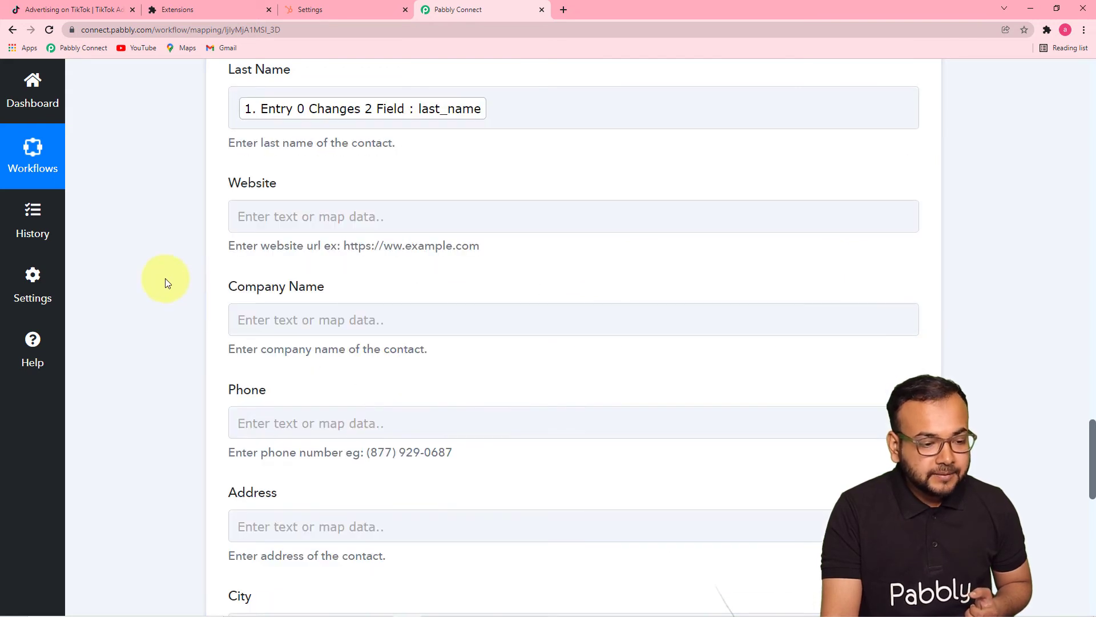
Step: Skip Website and Company Name and map Phone to the New Lead trigger's Entry 0 Changes 3 Field, phone_number
scroll(166, 279, down, 3)
scroll(319, 114, up, 2)
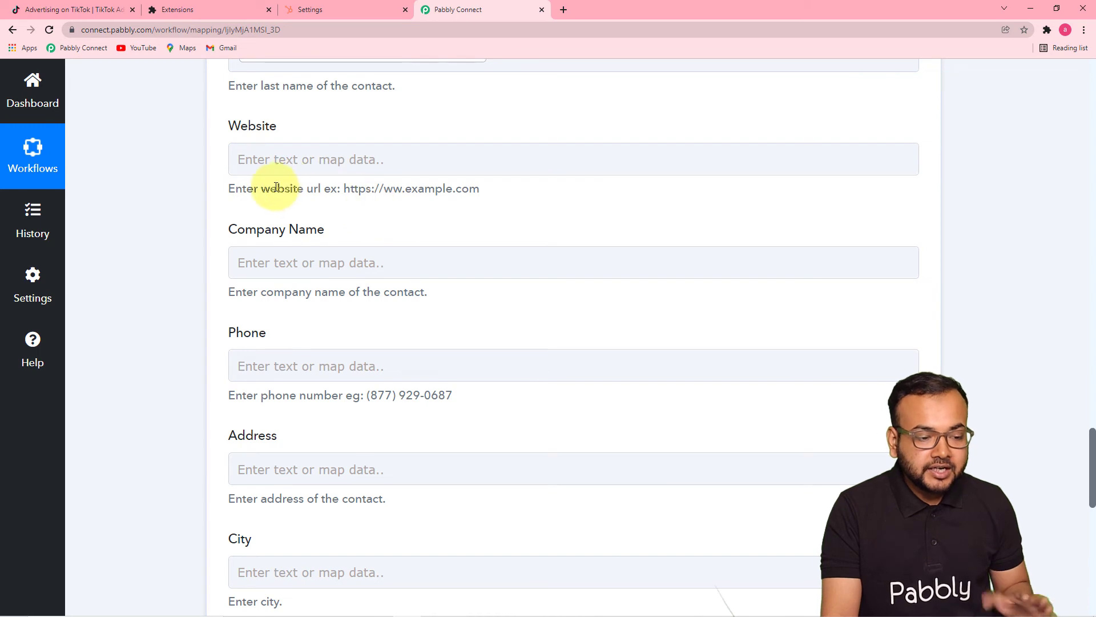
scroll(416, 215, down, 3)
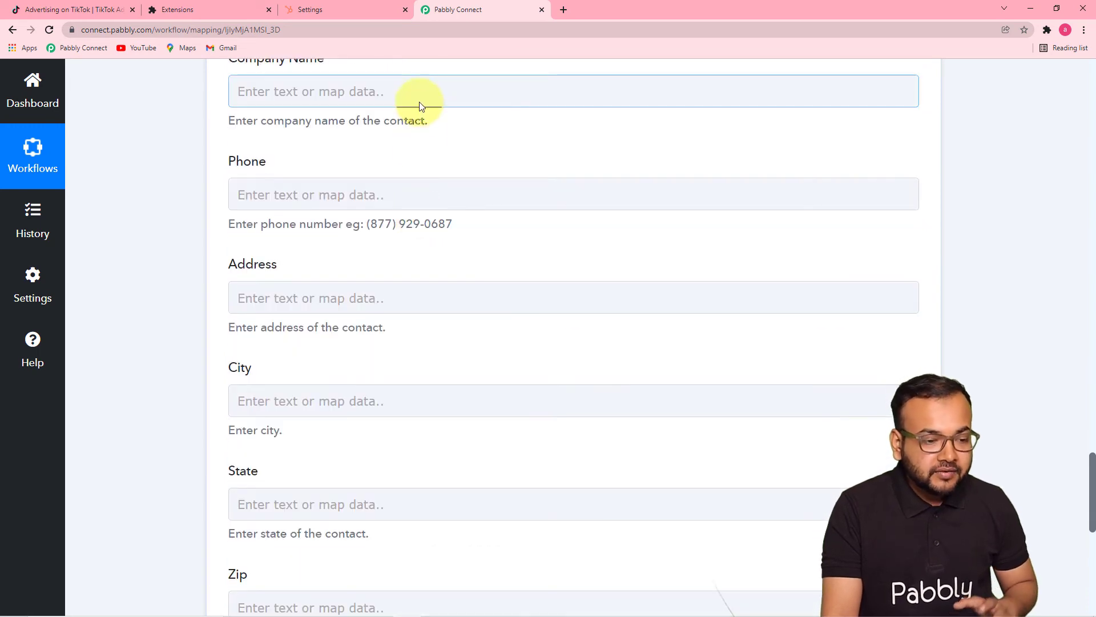
click(329, 199)
scroll(328, 204, down, 2)
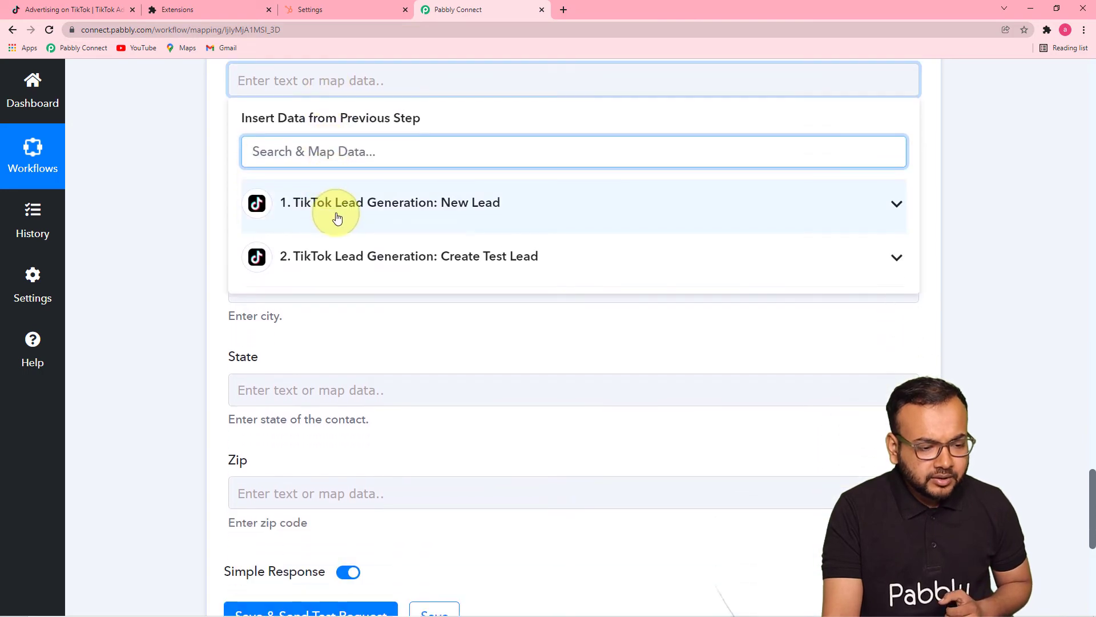
click(338, 213)
scroll(367, 313, up, 1)
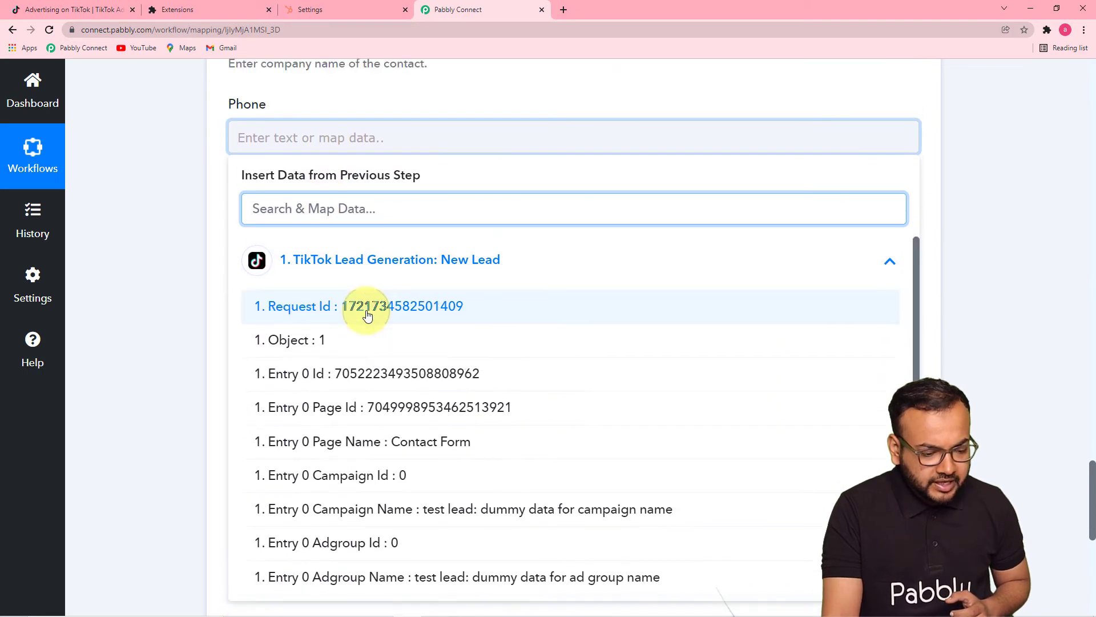
scroll(368, 337, down, 1)
scroll(367, 337, down, 5)
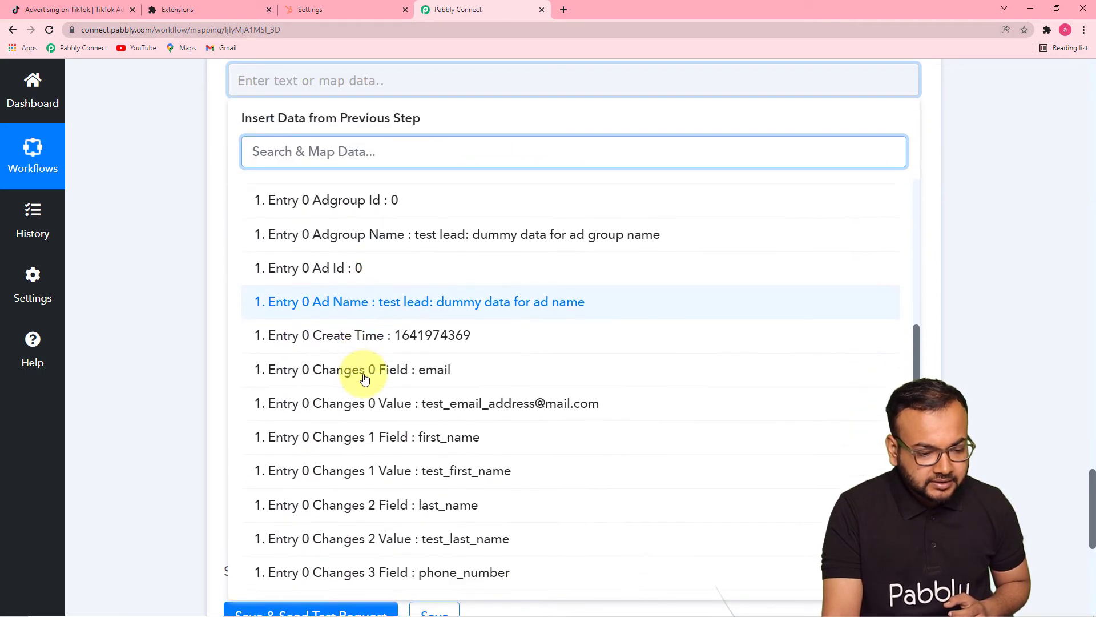
scroll(364, 378, down, 2)
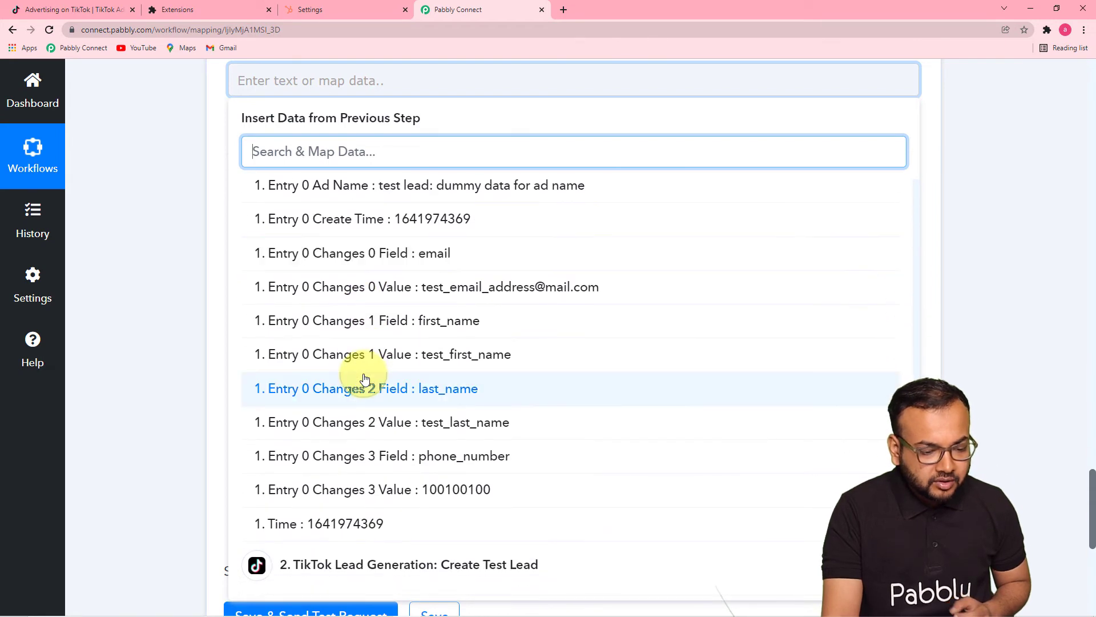
click(463, 457)
click(127, 247)
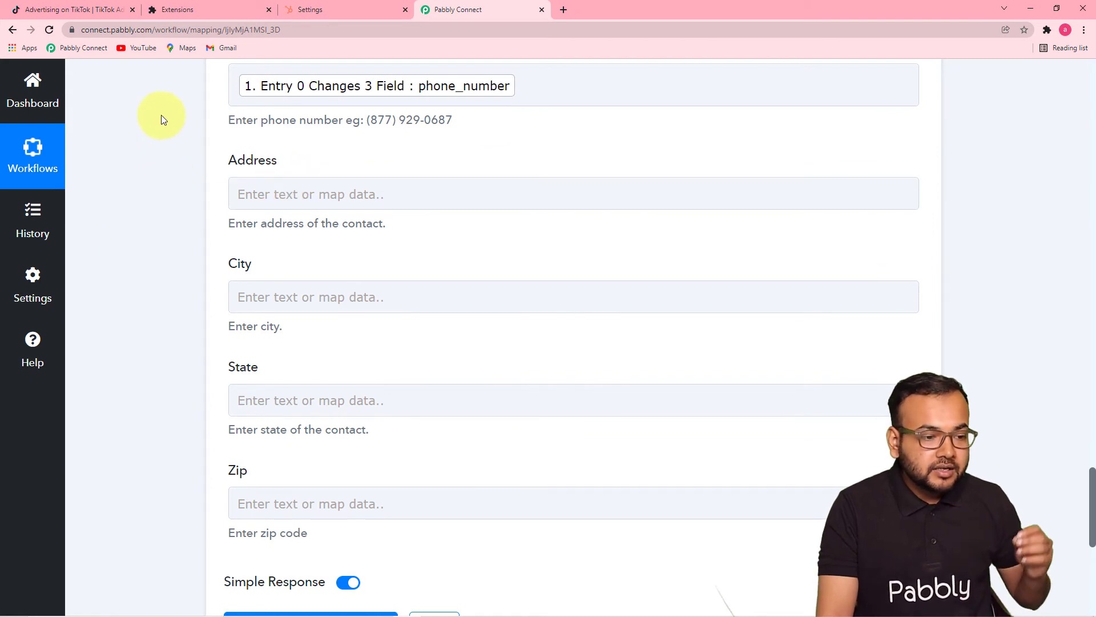
Step: Switch to TikTok Ads Manager and review which fields the Contact Form preview collects
click(101, 15)
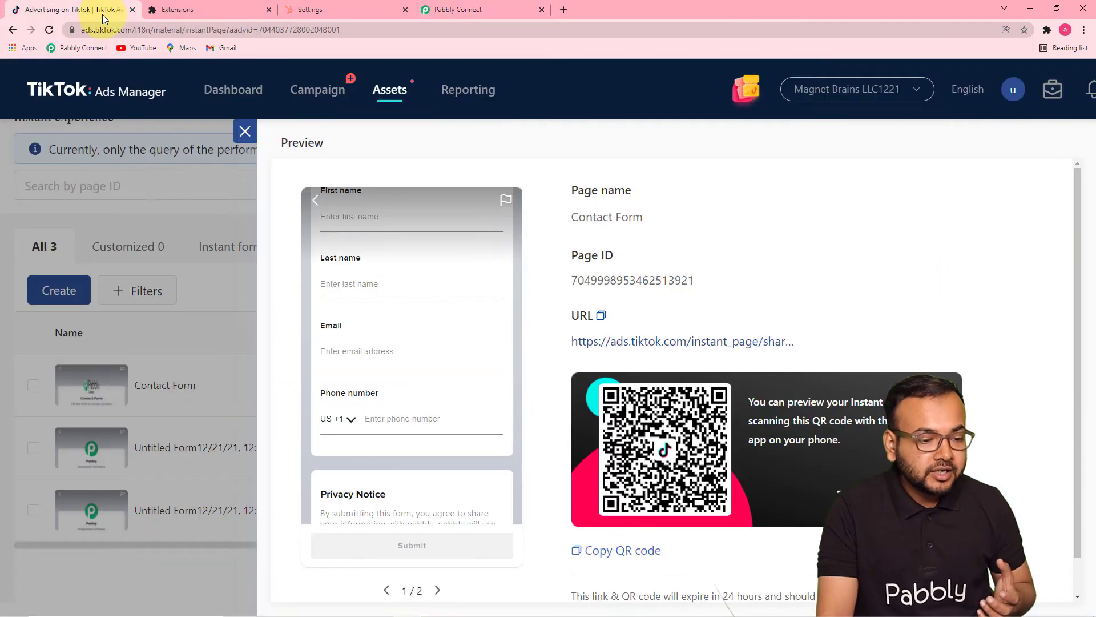
scroll(430, 317, up, 1)
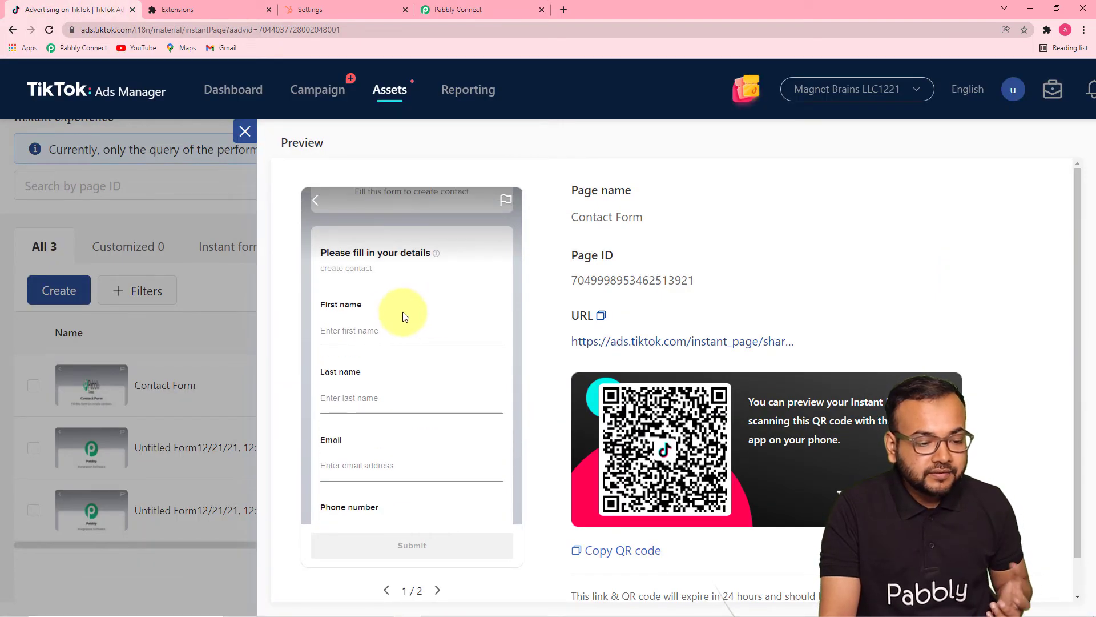
scroll(372, 411, down, 3)
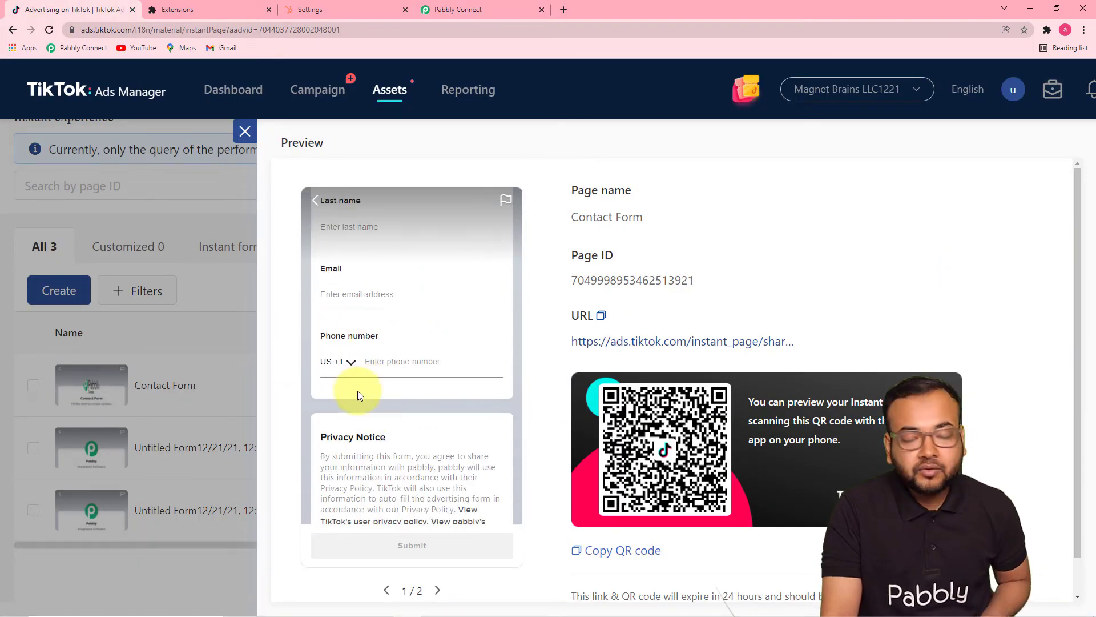
Step: Return to Pabbly Connect and review the mapped and empty contact fields of the HubSpot CRM action
click(450, 11)
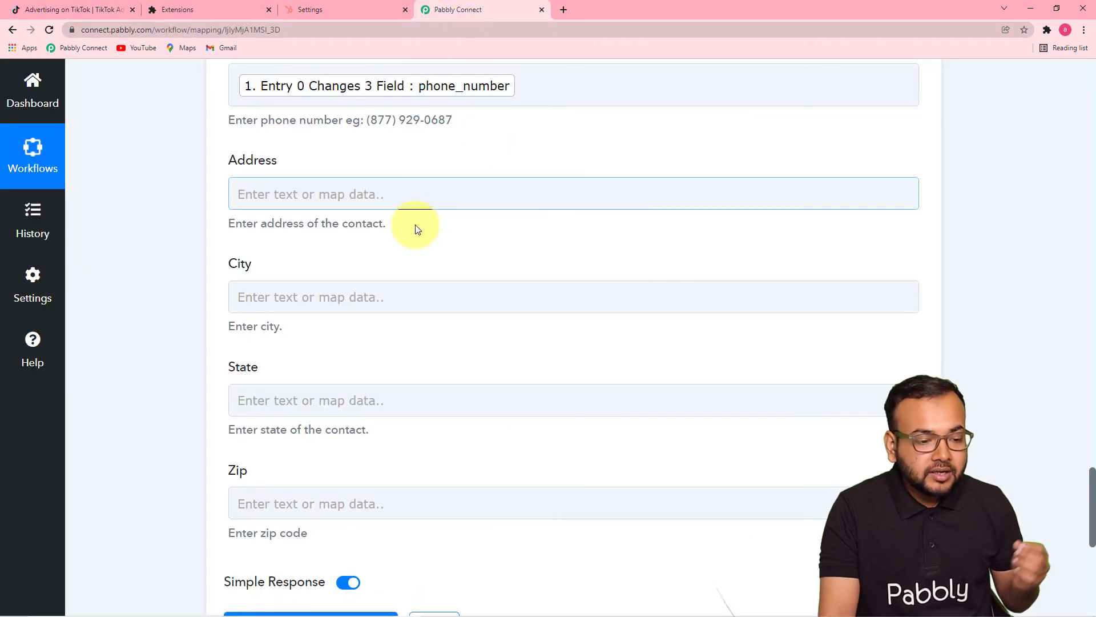
scroll(413, 225, up, 10)
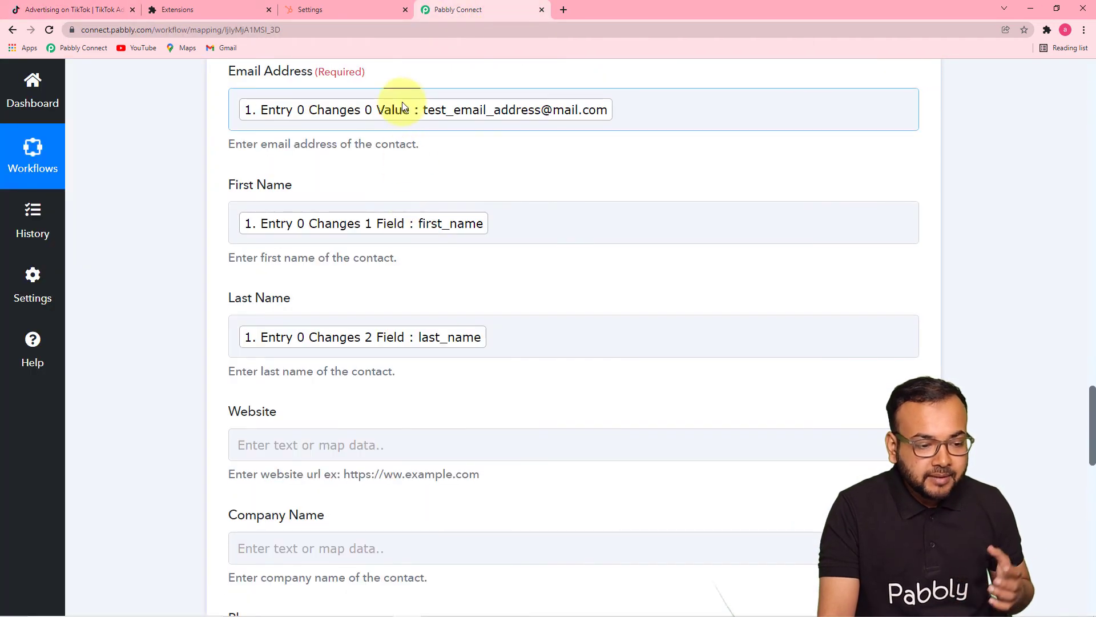
scroll(391, 402, down, 8)
click(394, 305)
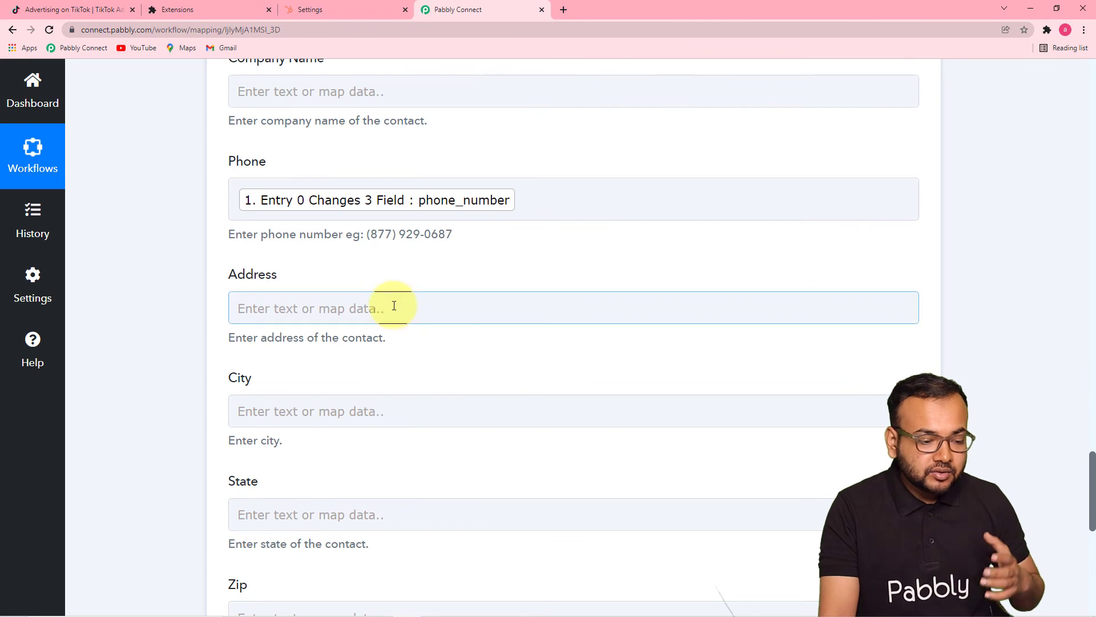
scroll(368, 407, down, 1)
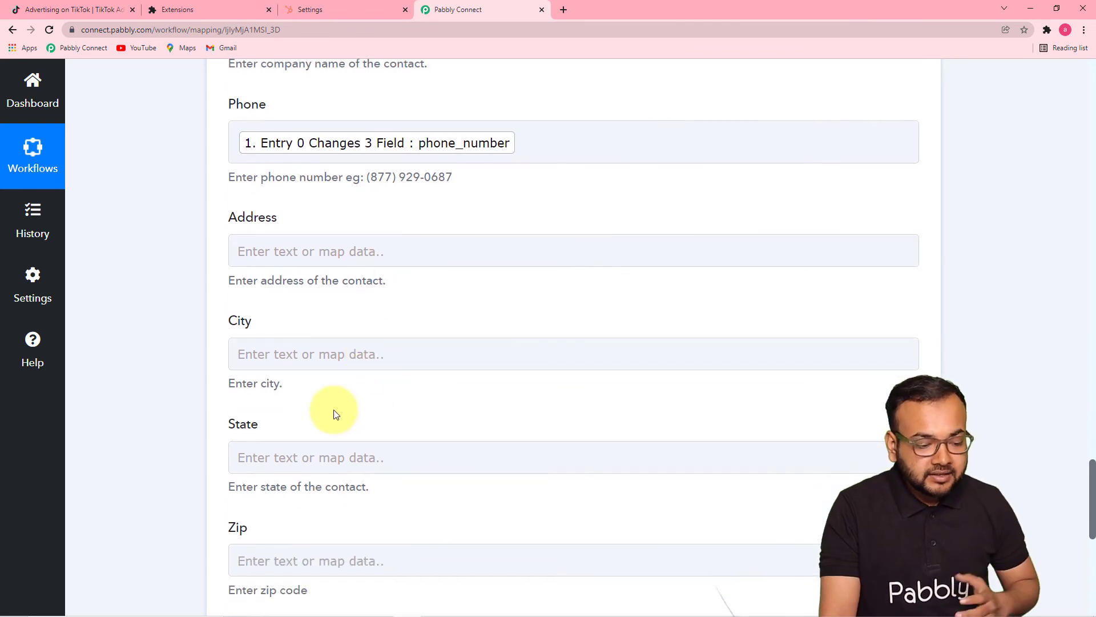
scroll(196, 410, down, 5)
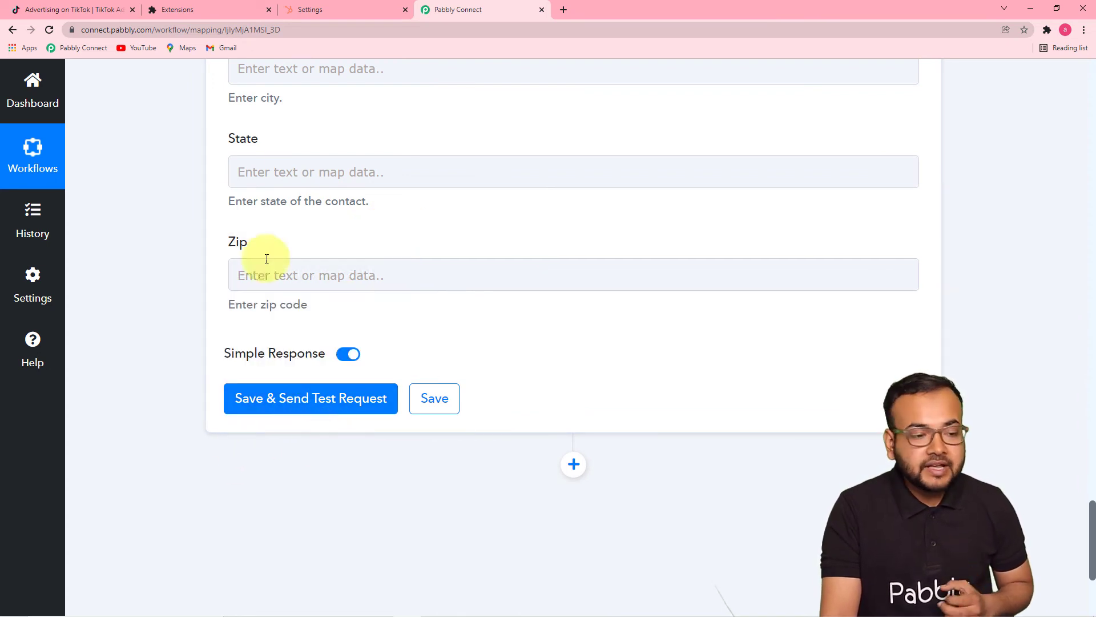
scroll(335, 194, up, 4)
scroll(335, 195, up, 1)
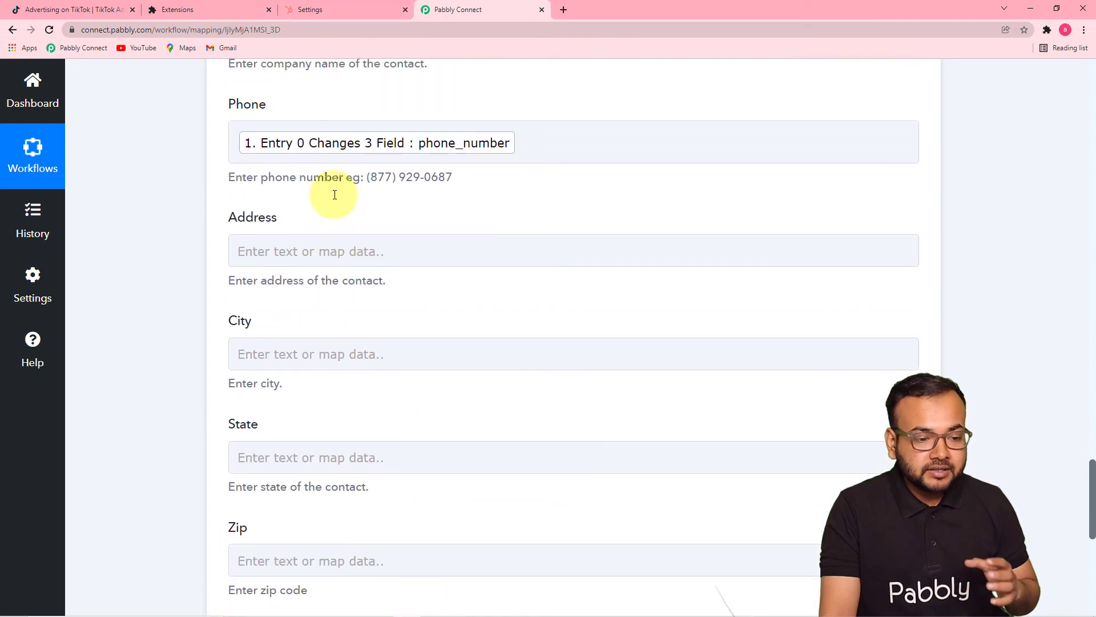
Step: Switch to HubSpot, leave the API key settings and view the list of all contacts
click(320, 9)
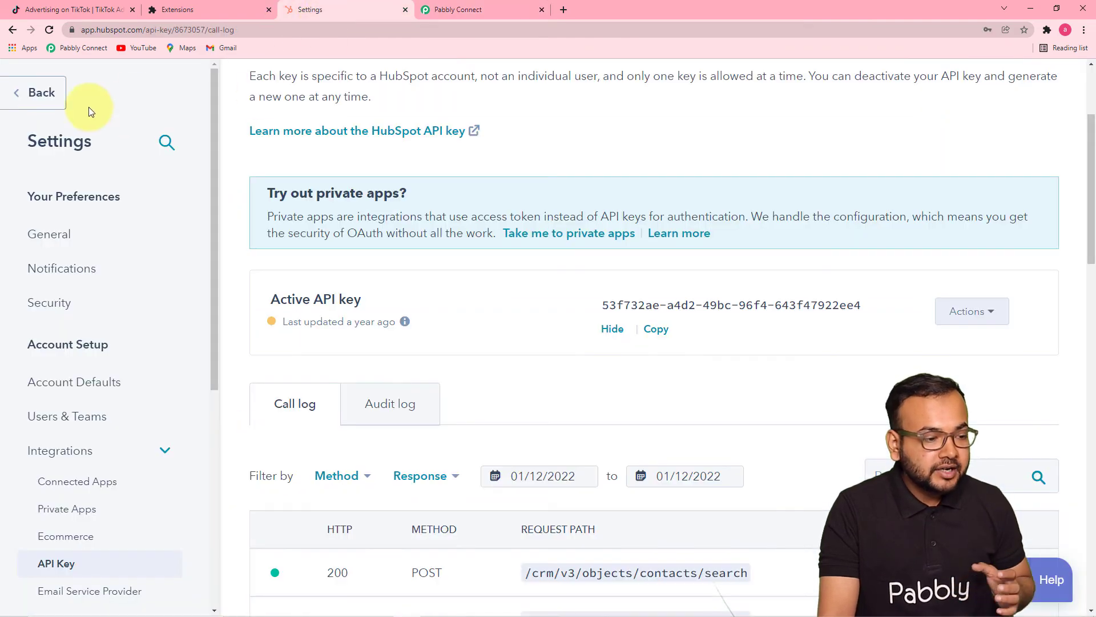
click(49, 94)
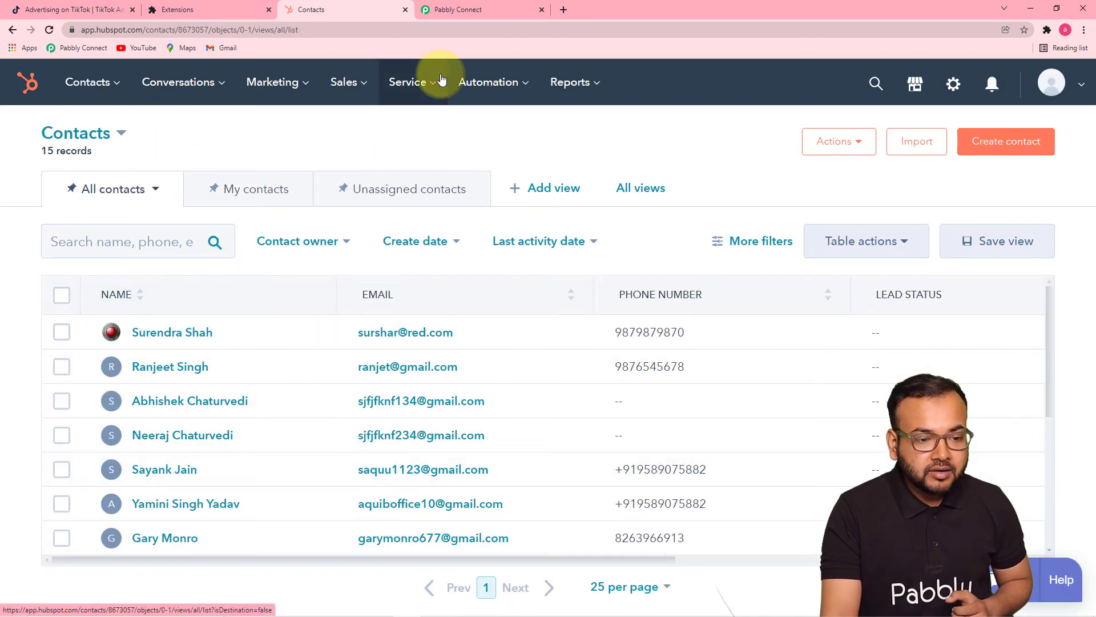
Step: Switch to Pabbly Connect, save the HubSpot CRM contact action with a test request, and inspect the response received
click(465, 7)
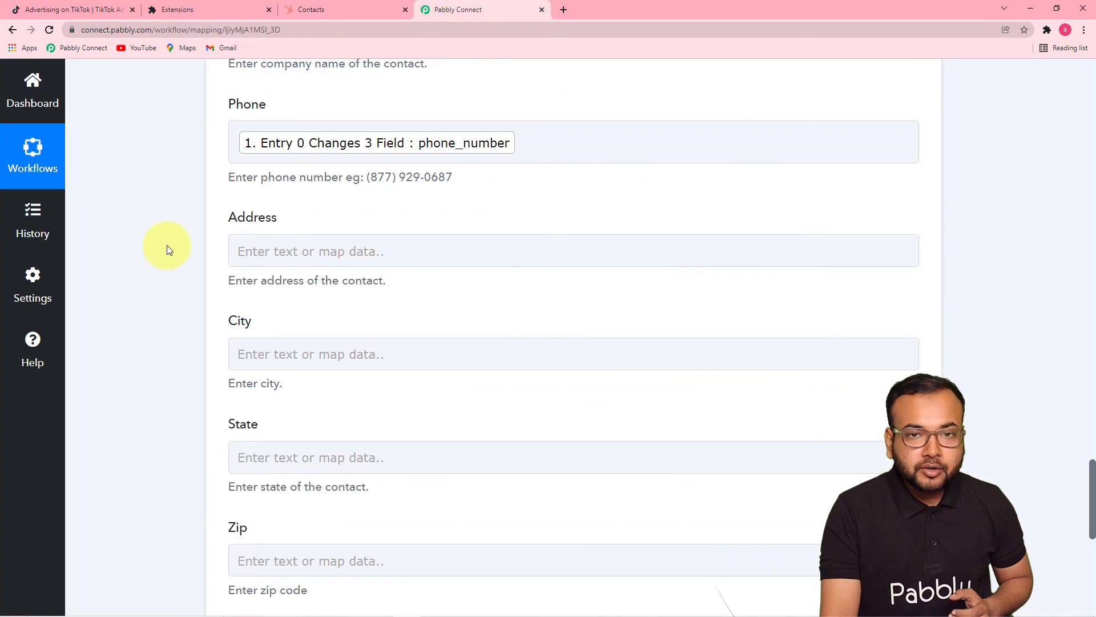
scroll(167, 249, down, 3)
scroll(166, 247, down, 5)
click(281, 159)
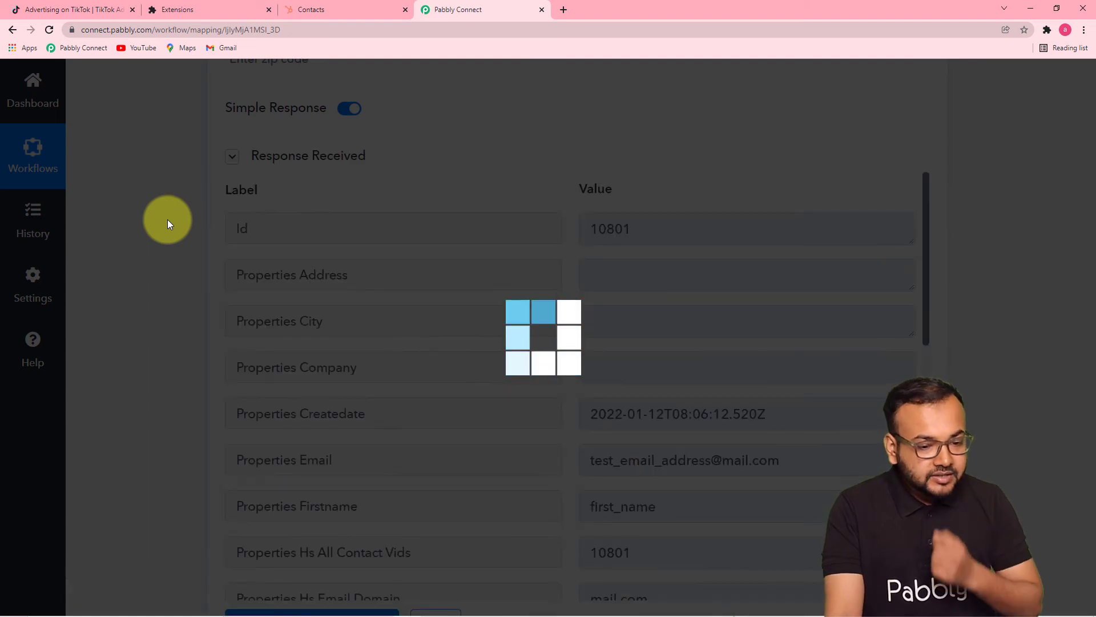
scroll(393, 268, down, 5)
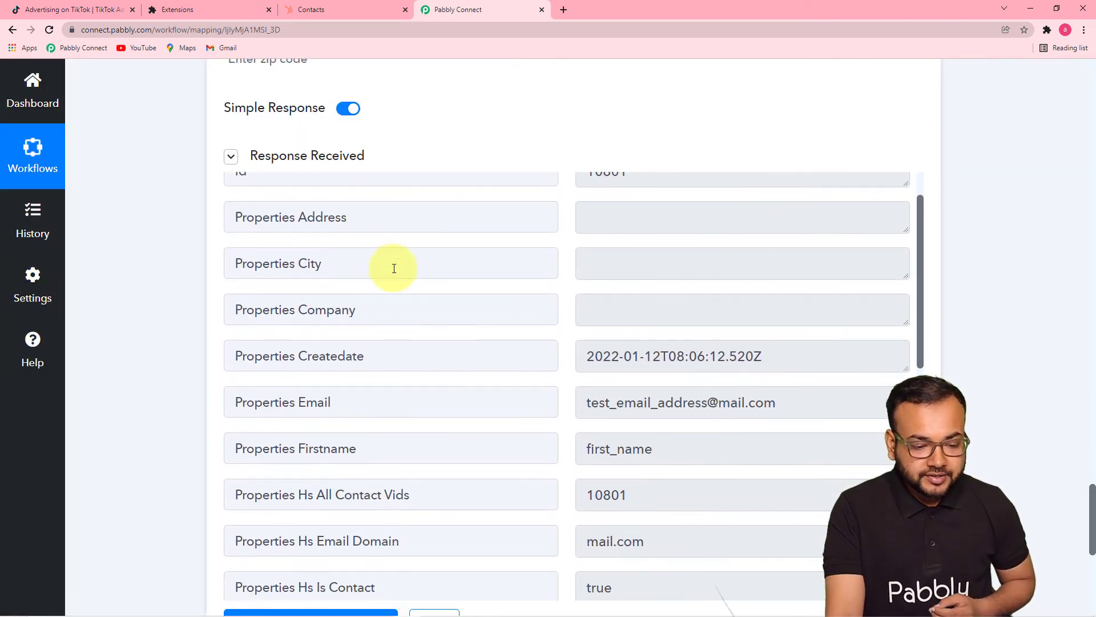
Step: Switch to HubSpot and reload the list of all contacts to check for the test lead
click(329, 12)
click(49, 29)
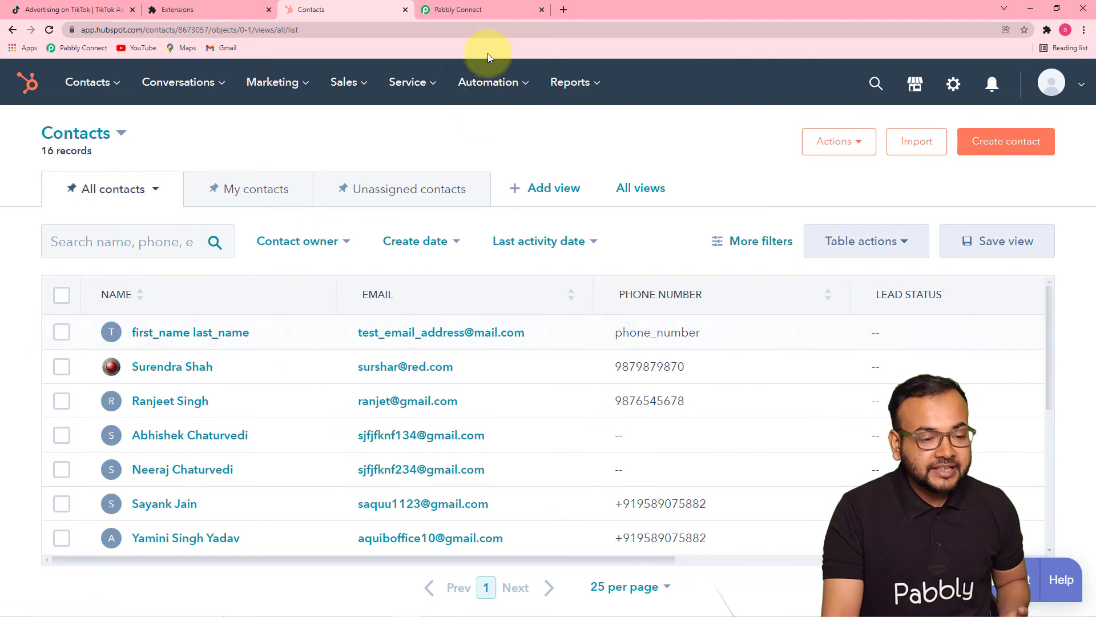
Step: Return to Pabbly Connect and review the HubSpot CRM action's response, mapped contact fields and chosen action event
click(500, 10)
scroll(245, 256, down, 2)
scroll(167, 230, up, 10)
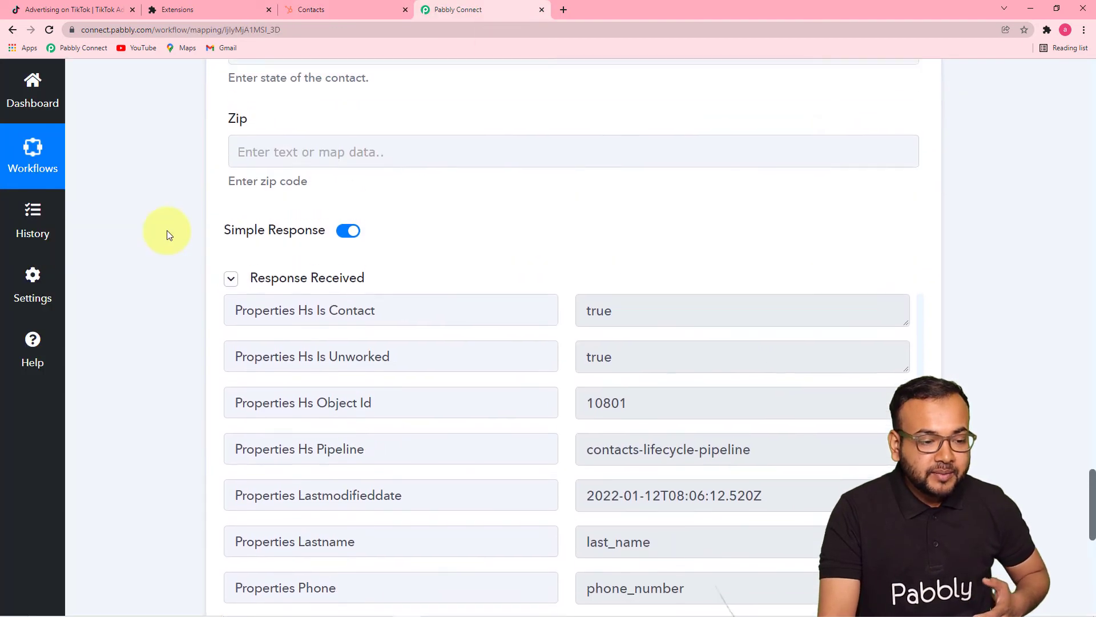
scroll(167, 231, down, 1)
scroll(167, 230, up, 10)
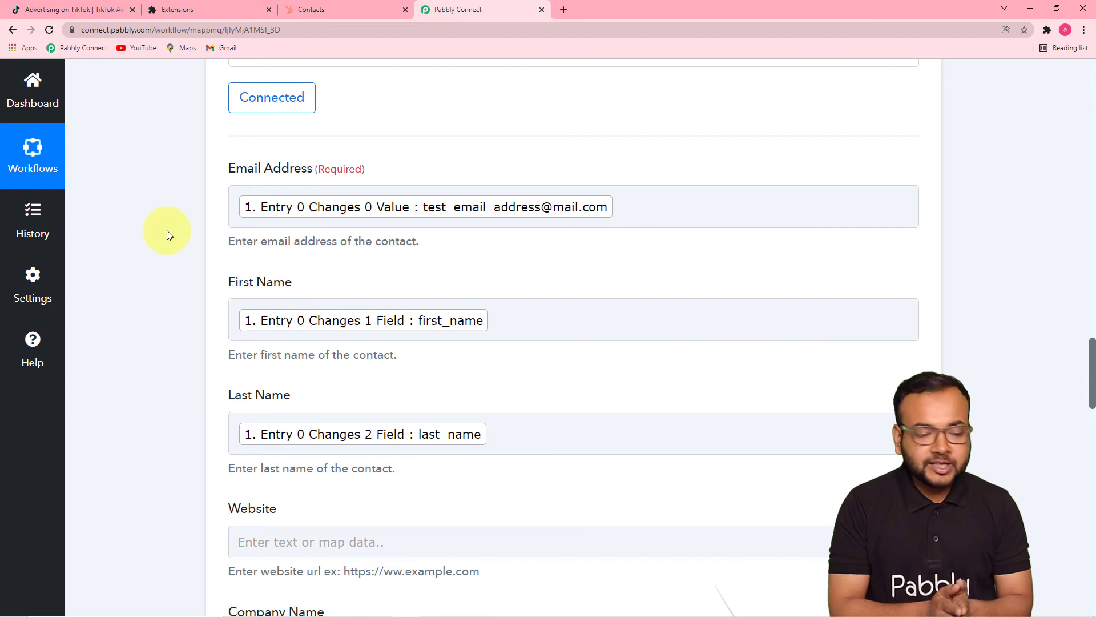
scroll(168, 229, up, 2)
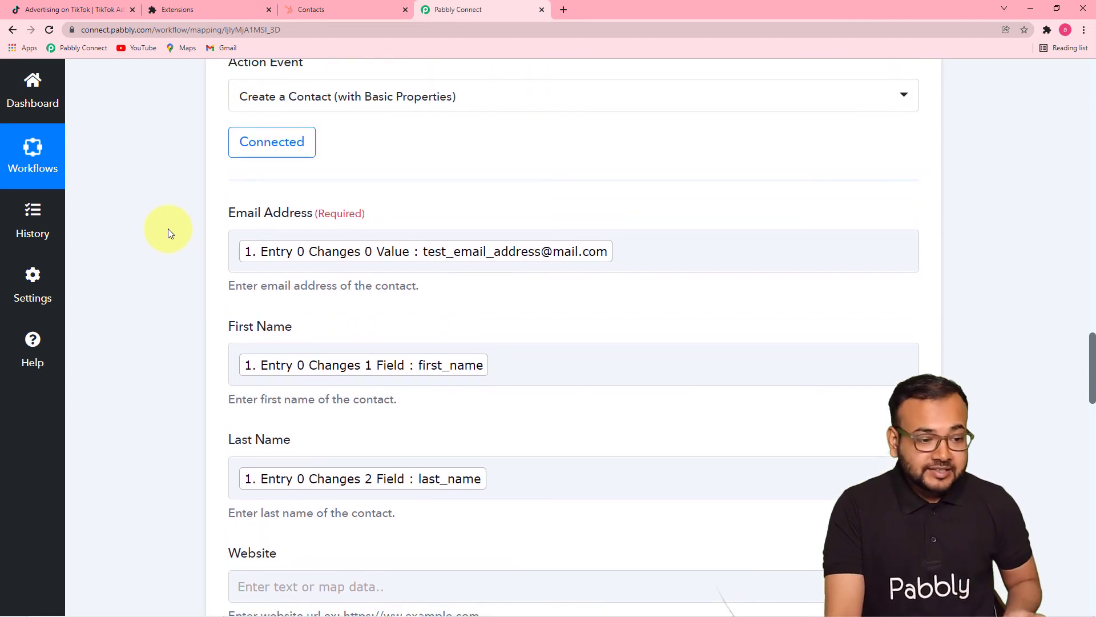
scroll(168, 229, down, 3)
scroll(167, 228, up, 5)
scroll(168, 228, up, 8)
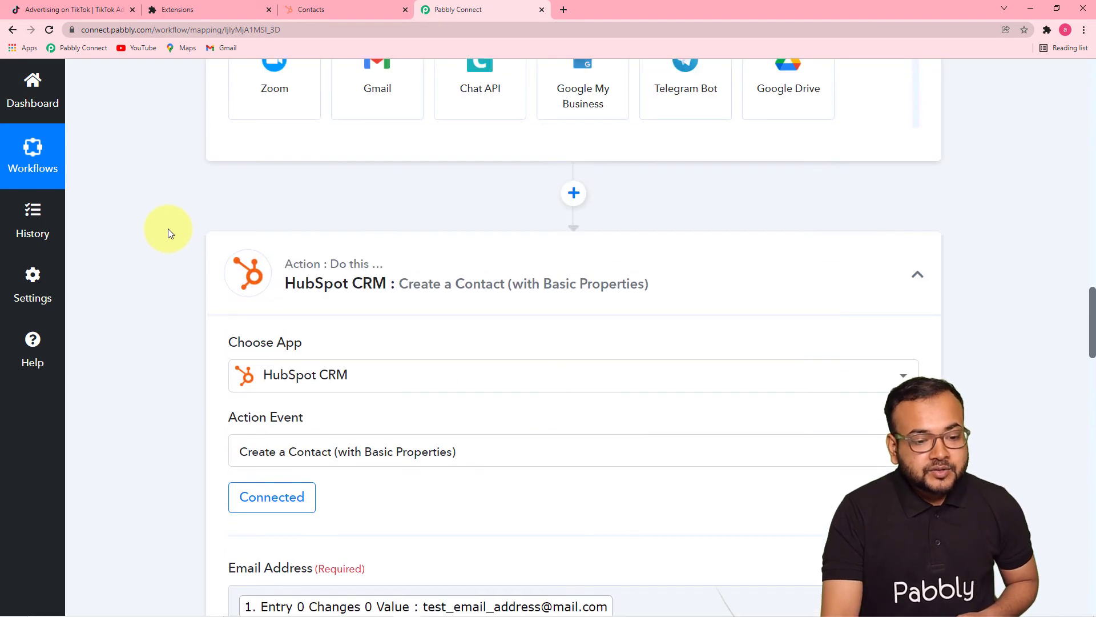
Step: Review the TikTok Lead Generation trigger's event, advertiser, form and captured lead response at the start of the workflow
scroll(169, 230, up, 9)
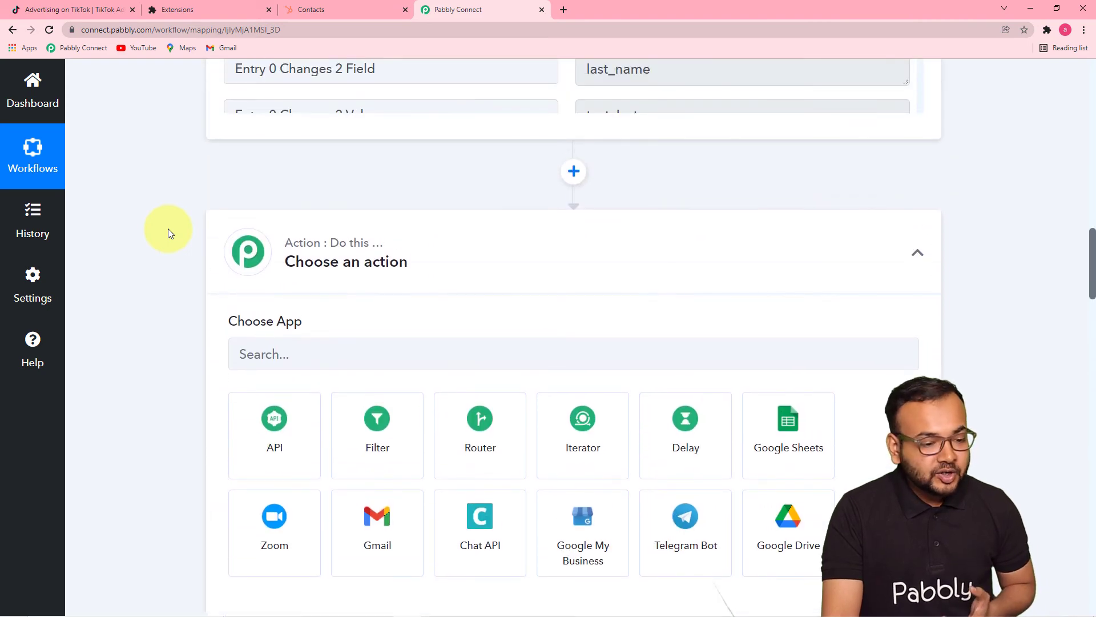
scroll(168, 229, up, 2)
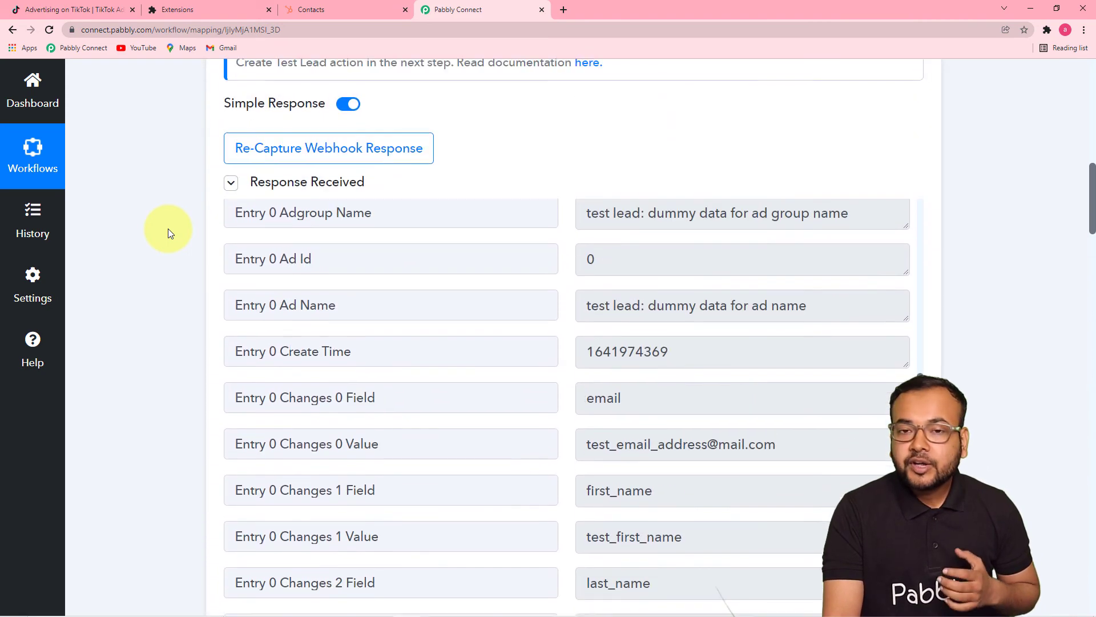
scroll(168, 228, up, 7)
scroll(168, 228, up, 5)
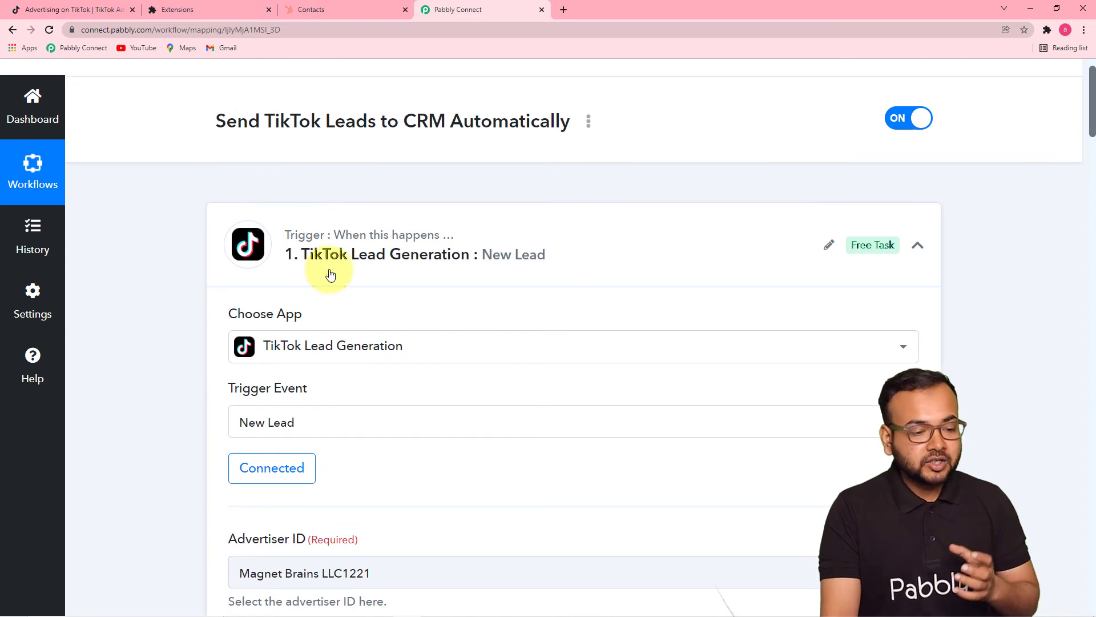
scroll(173, 247, down, 3)
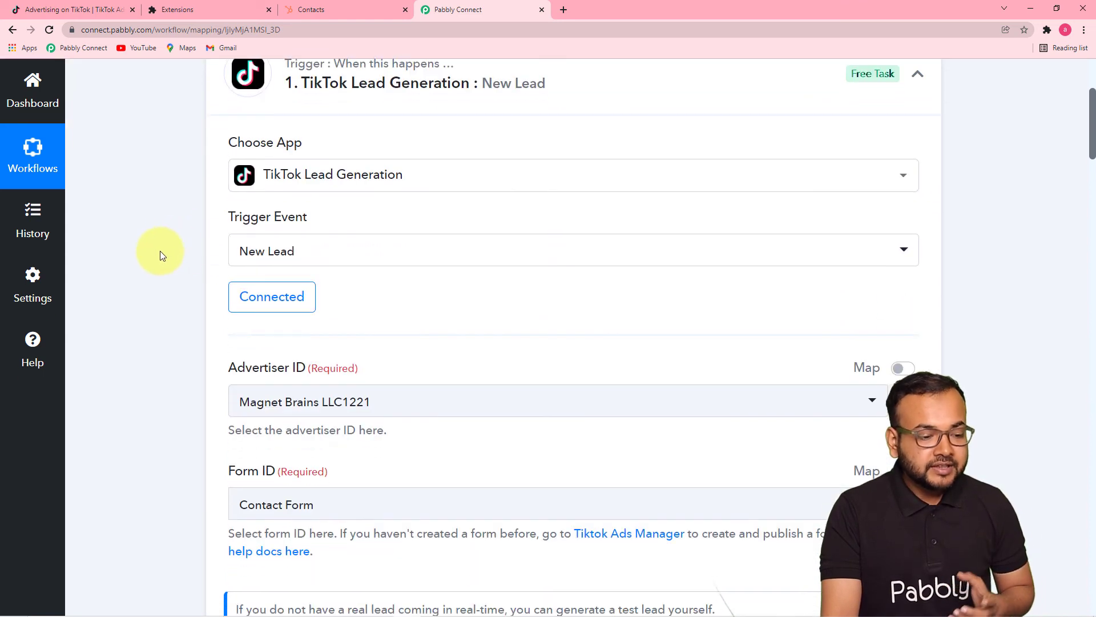
scroll(185, 295, down, 4)
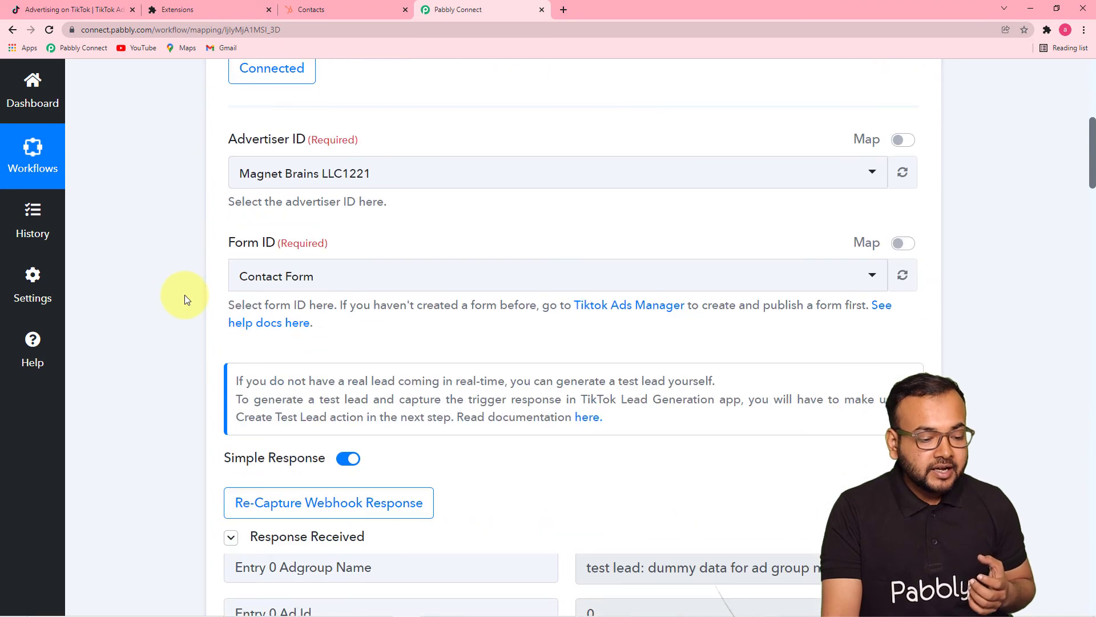
scroll(184, 295, down, 3)
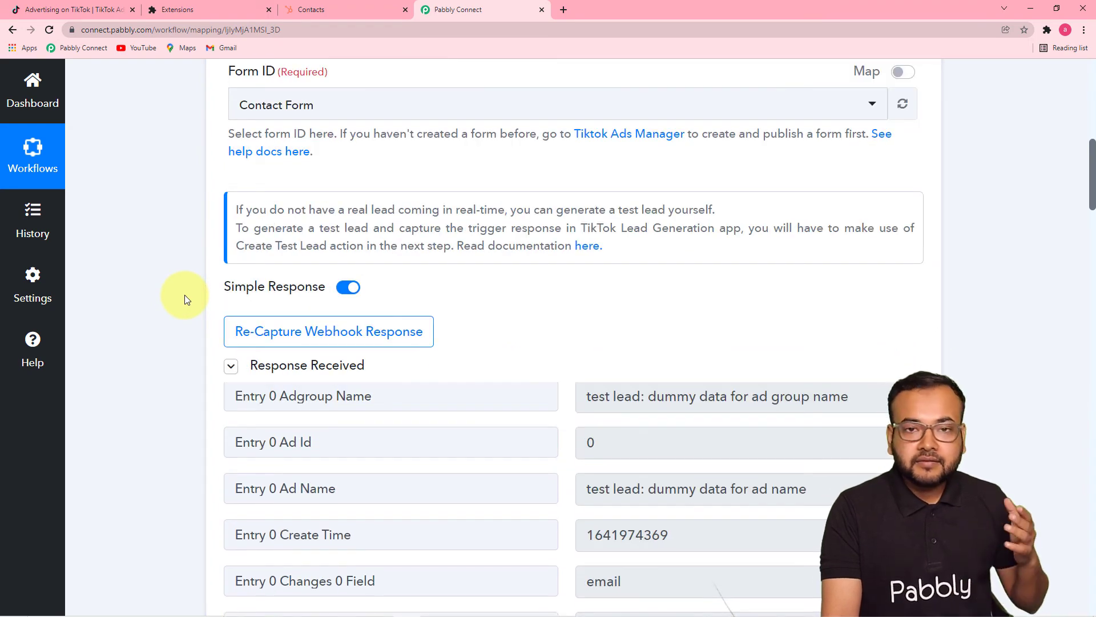
click(363, 343)
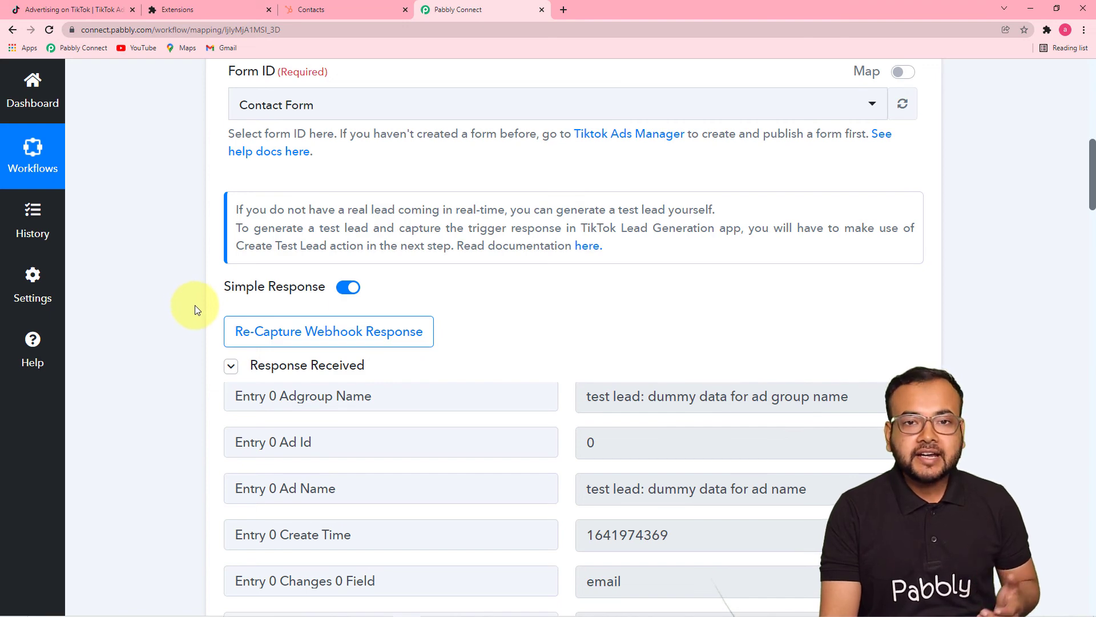
scroll(194, 309, down, 2)
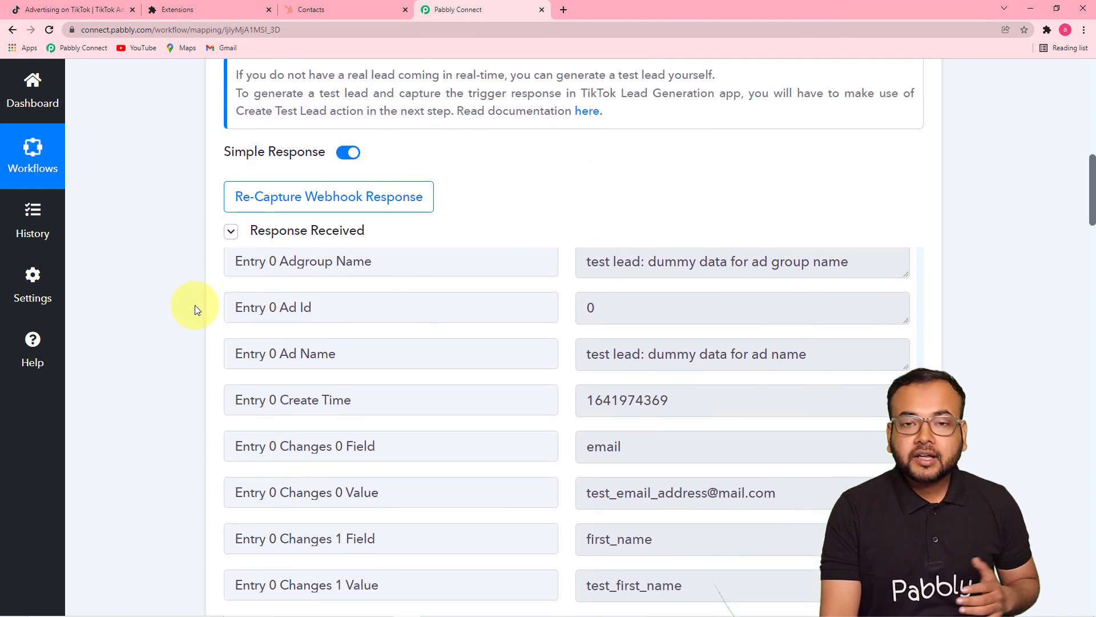
scroll(195, 309, down, 4)
scroll(194, 305, down, 7)
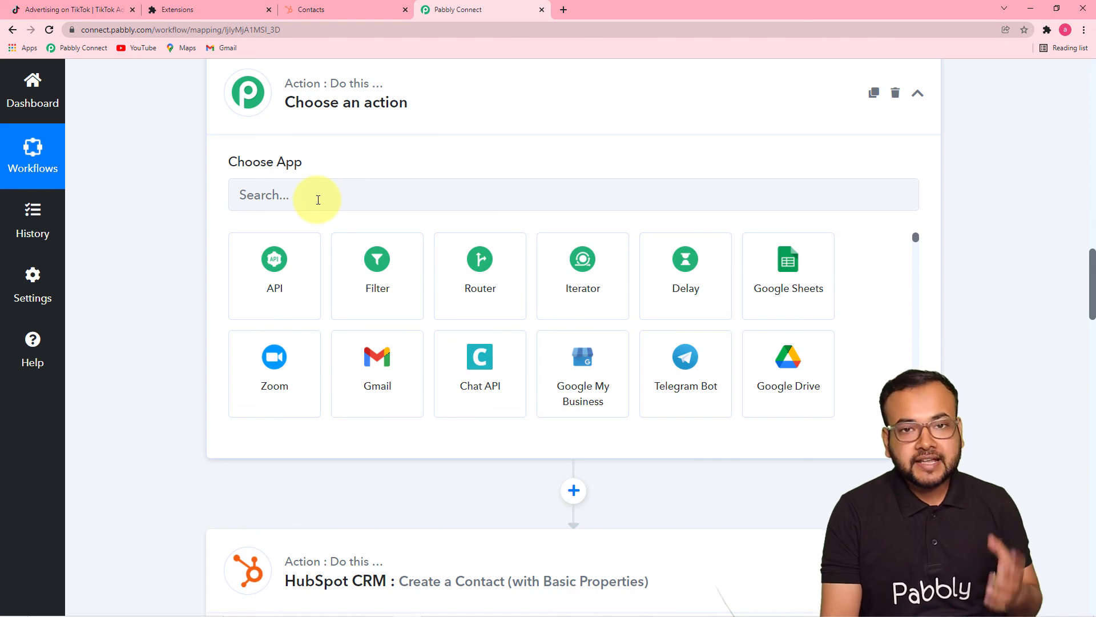
scroll(316, 201, up, 10)
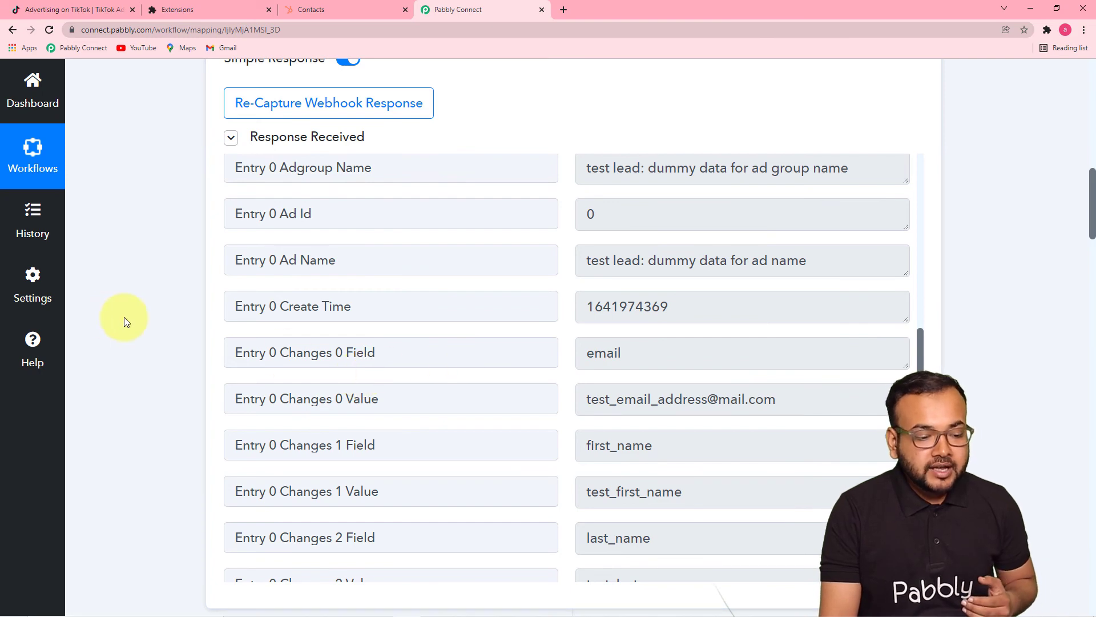
scroll(125, 317, down, 4)
scroll(299, 269, down, 3)
scroll(154, 308, down, 2)
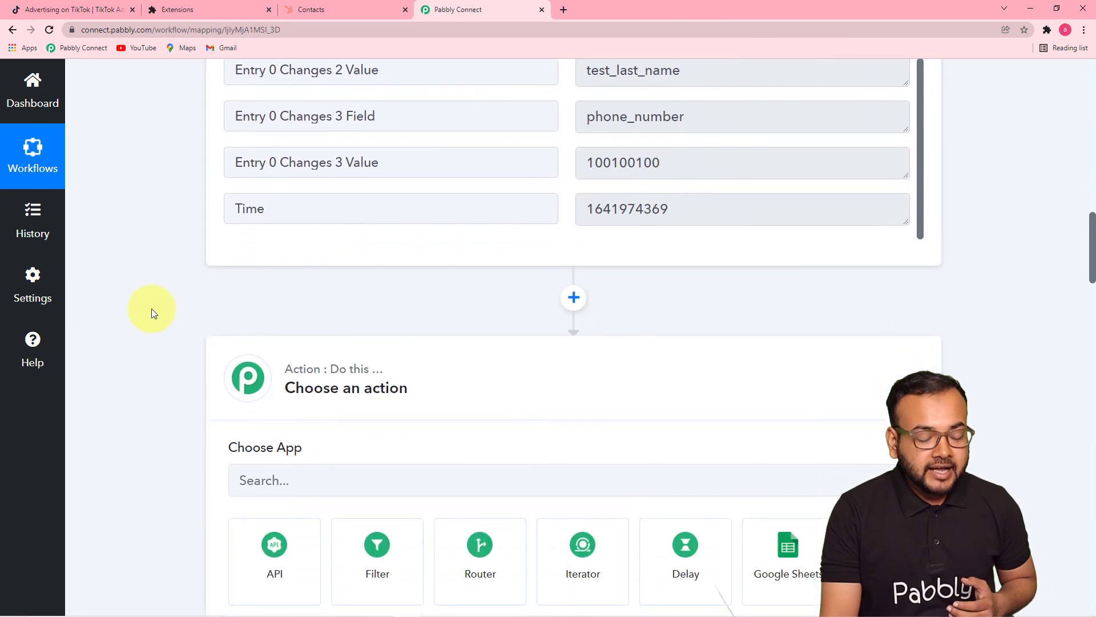
Step: Go over the HubSpot CRM action's event, field mappings and response, and save the action without another test request
scroll(152, 313, down, 10)
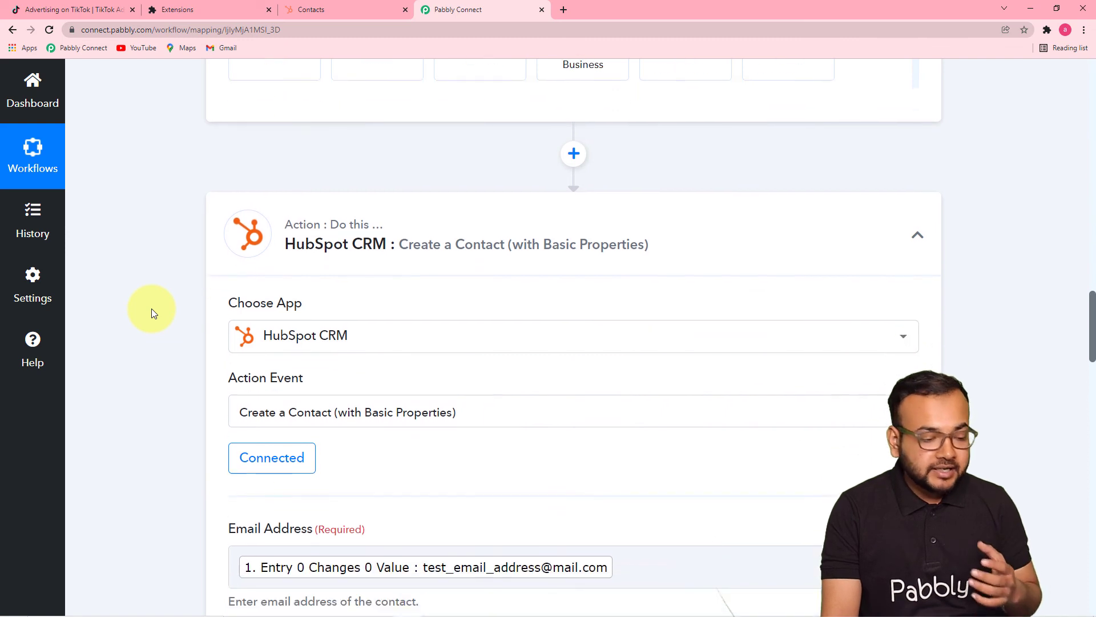
scroll(152, 311, down, 1)
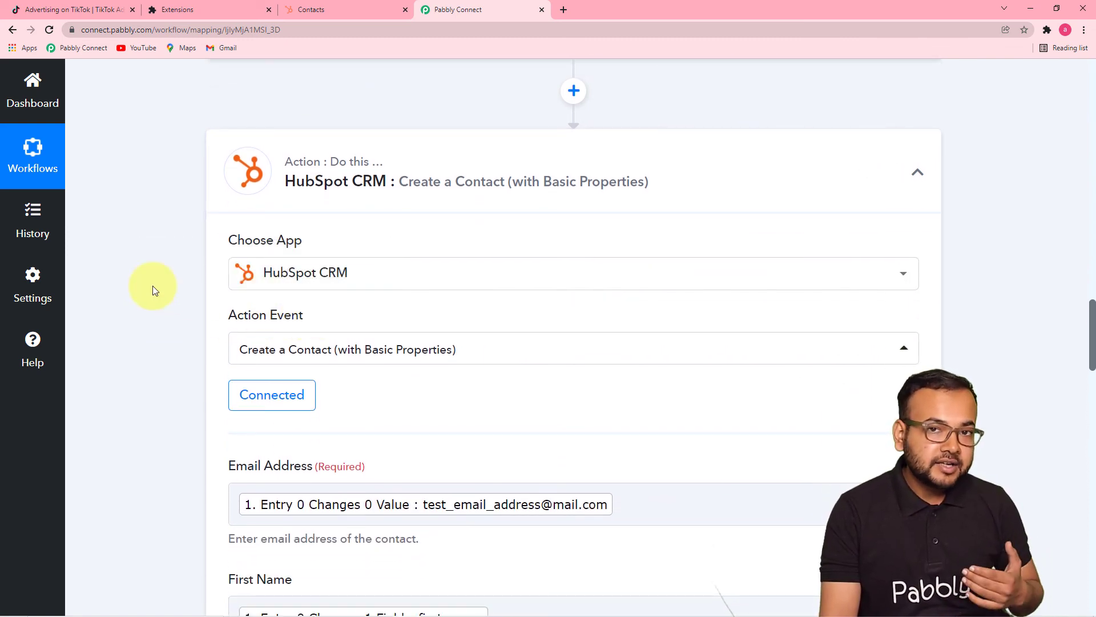
scroll(152, 285, down, 1)
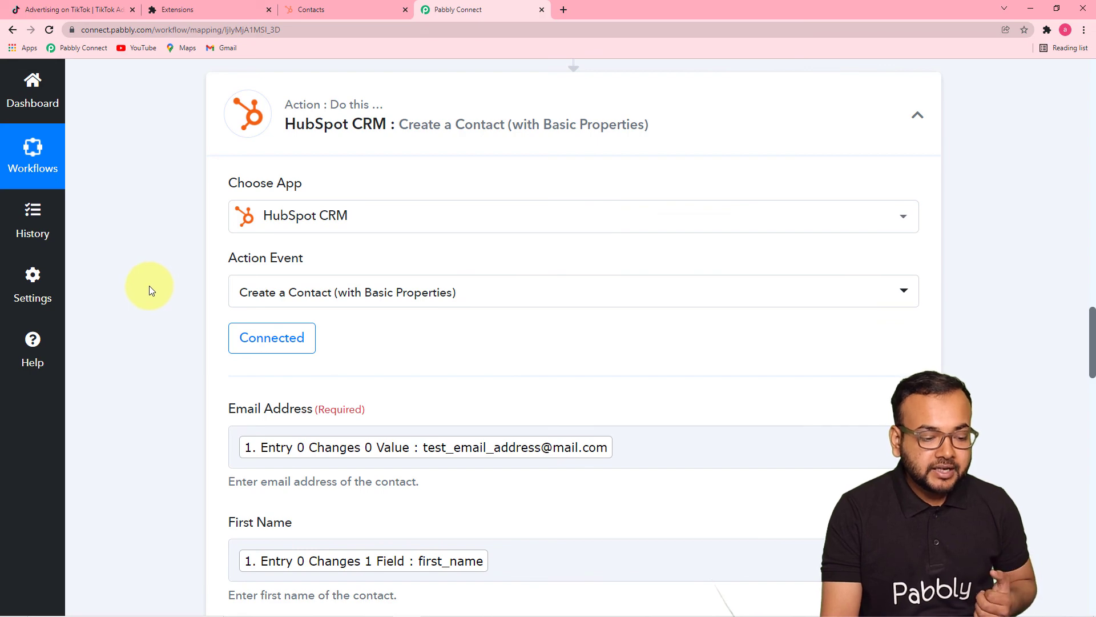
scroll(149, 286, down, 6)
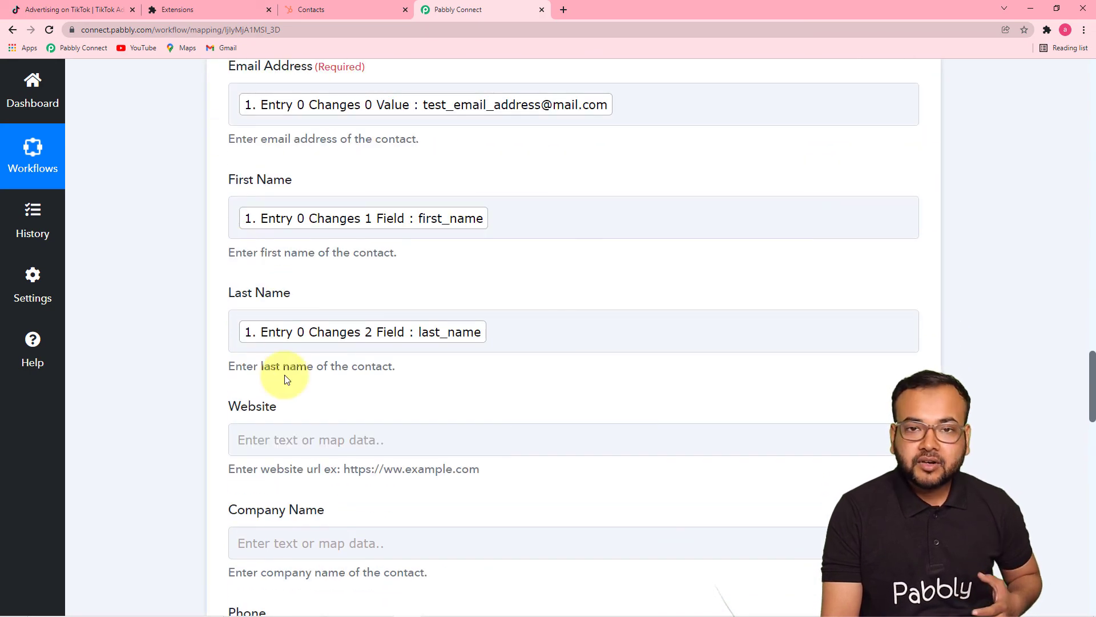
scroll(165, 377, down, 7)
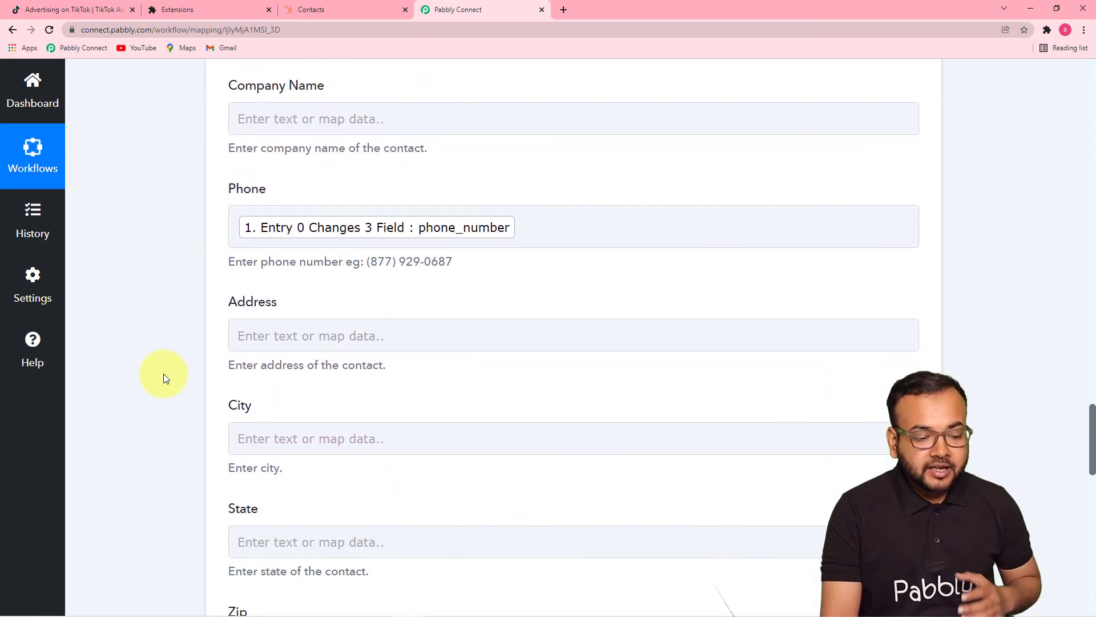
scroll(166, 378, down, 15)
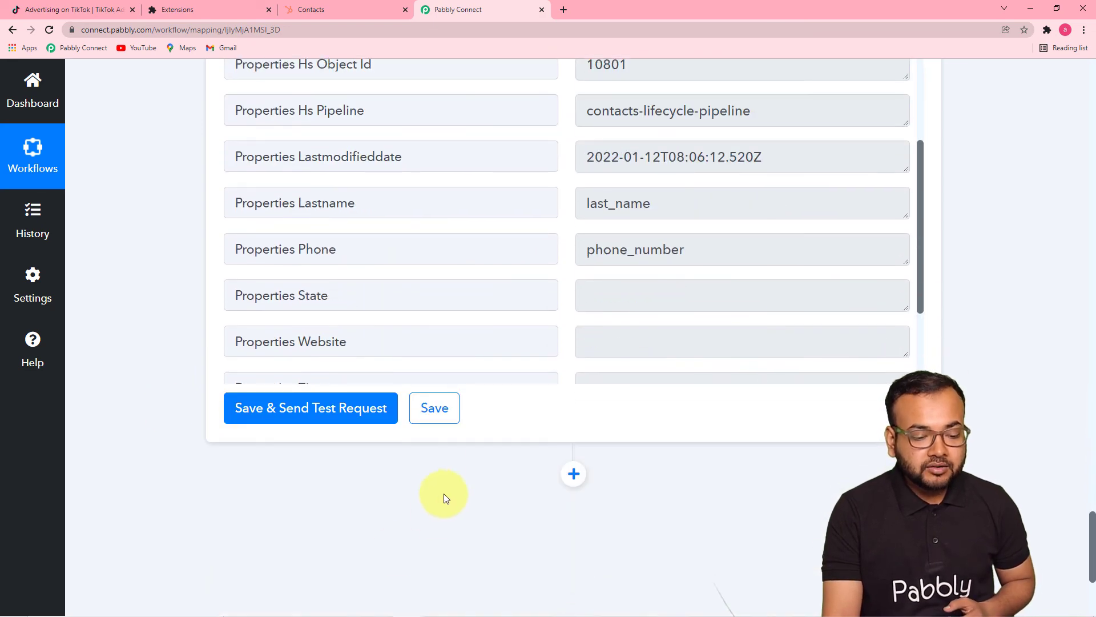
click(435, 408)
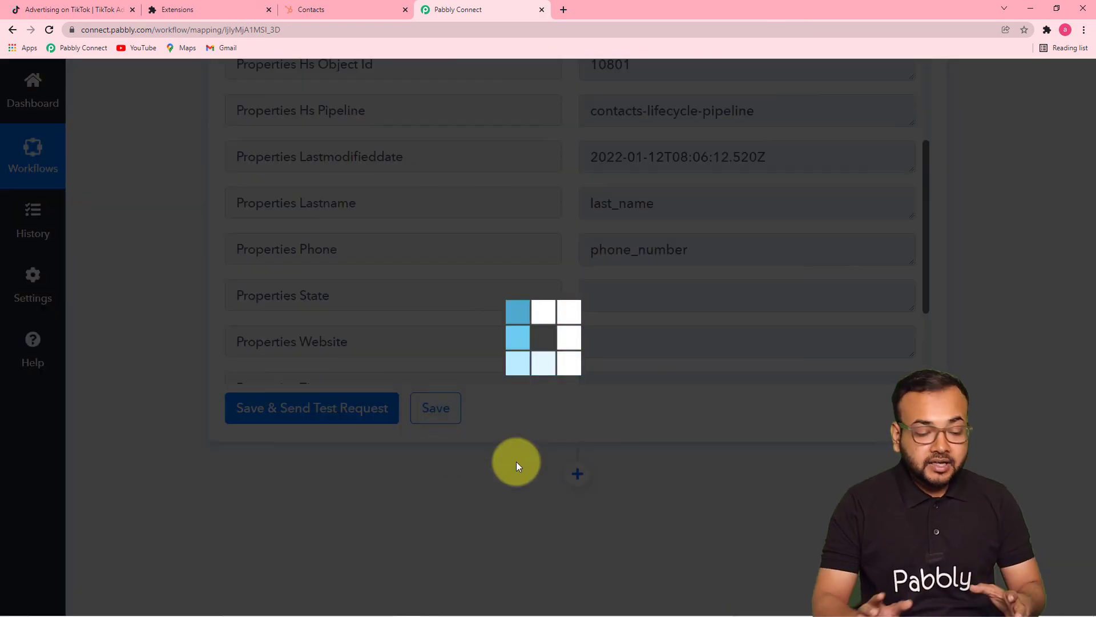